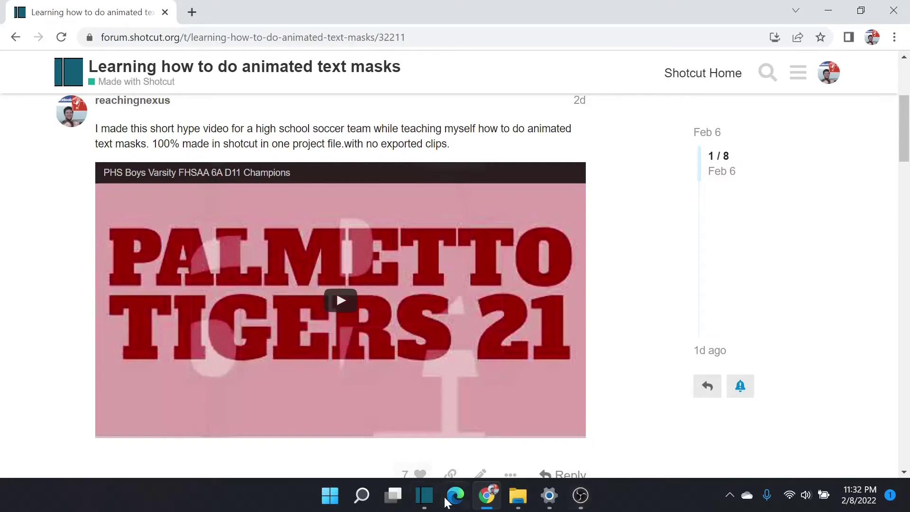
- Play part of the forum's animated text mask example video, then pause it
{"action": "mouse_move", "coordinate": [419, 504]}
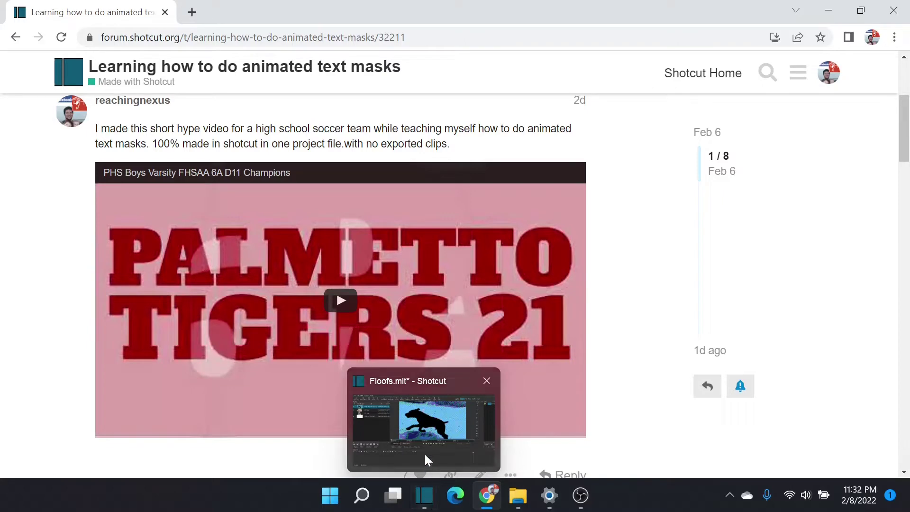
{"action": "left_click", "coordinate": [340, 303]}
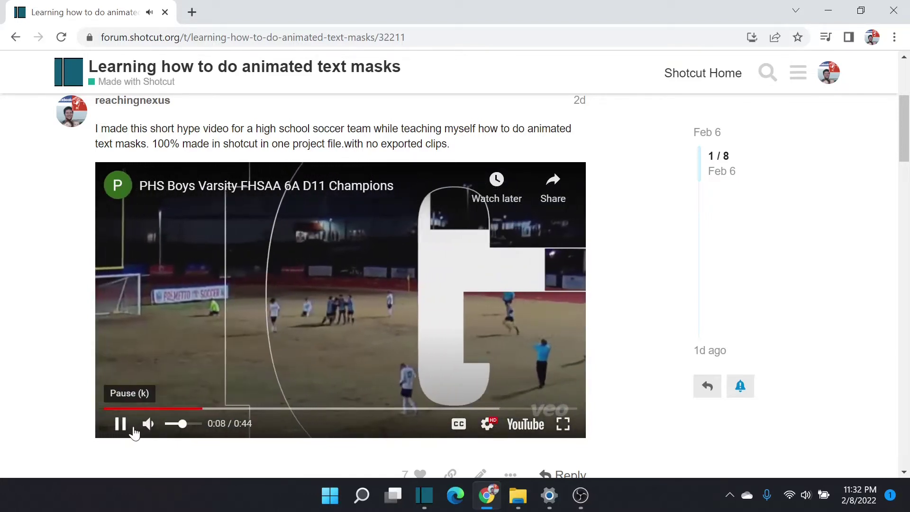
{"action": "left_click", "coordinate": [120, 424]}
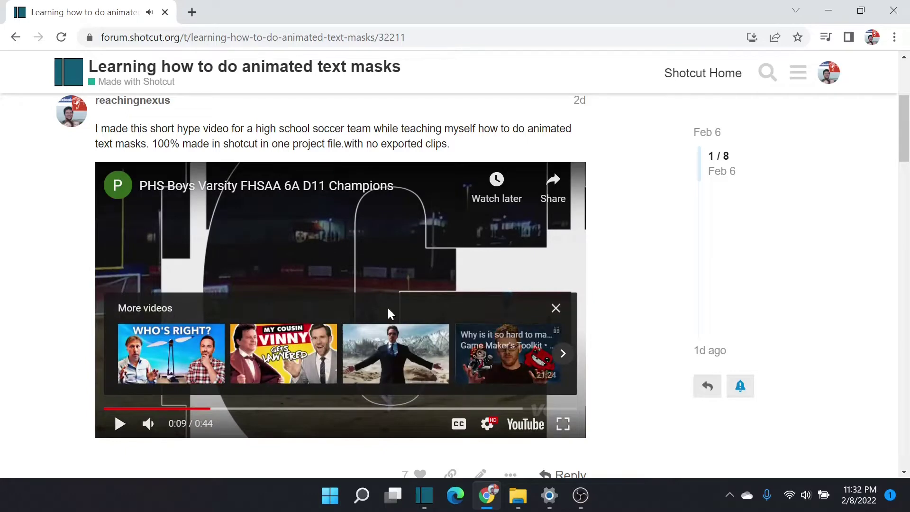
- Read through the thread's replies, then return to the Floofs Shotcut project
{"action": "scroll", "coordinate": [292, 247], "scroll_direction": "down", "scroll_amount": 6}
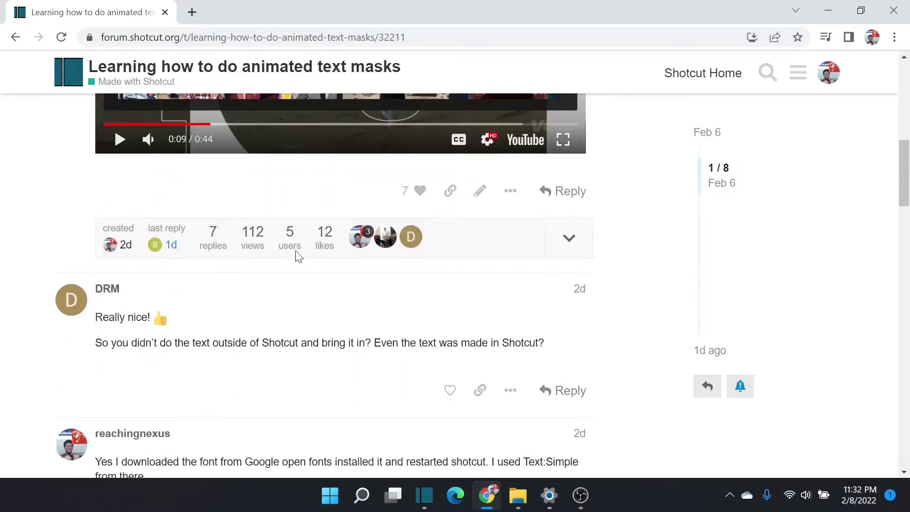
{"action": "scroll", "coordinate": [299, 257], "scroll_direction": "down", "scroll_amount": 2}
{"action": "scroll", "coordinate": [299, 256], "scroll_direction": "down", "scroll_amount": 7}
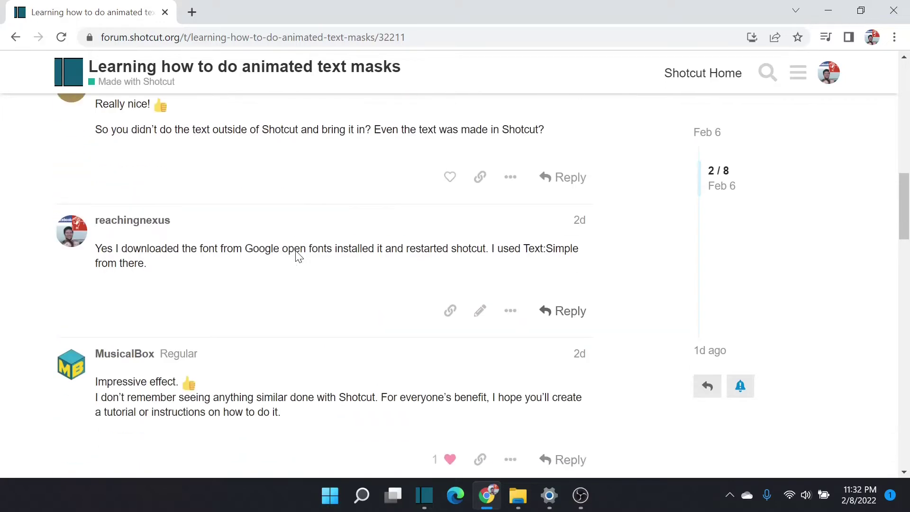
{"action": "scroll", "coordinate": [298, 257], "scroll_direction": "down", "scroll_amount": 3}
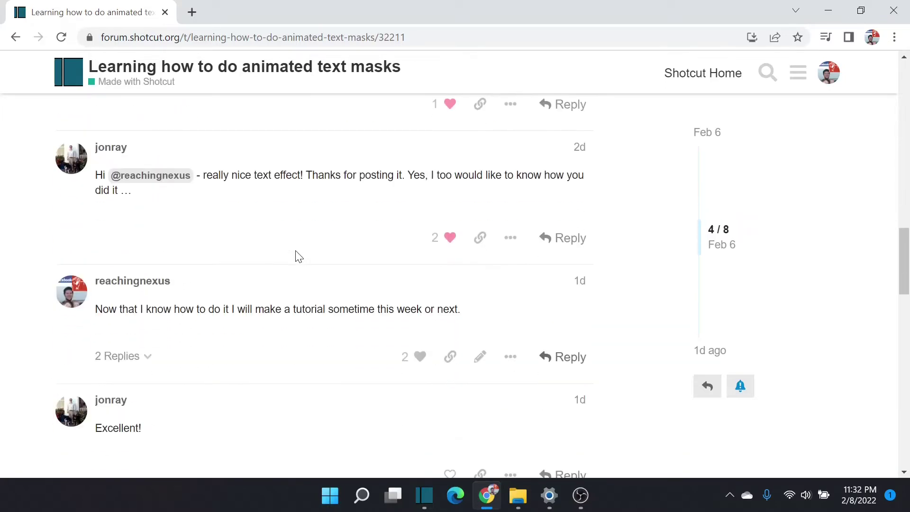
{"action": "scroll", "coordinate": [299, 256], "scroll_direction": "down", "scroll_amount": 6}
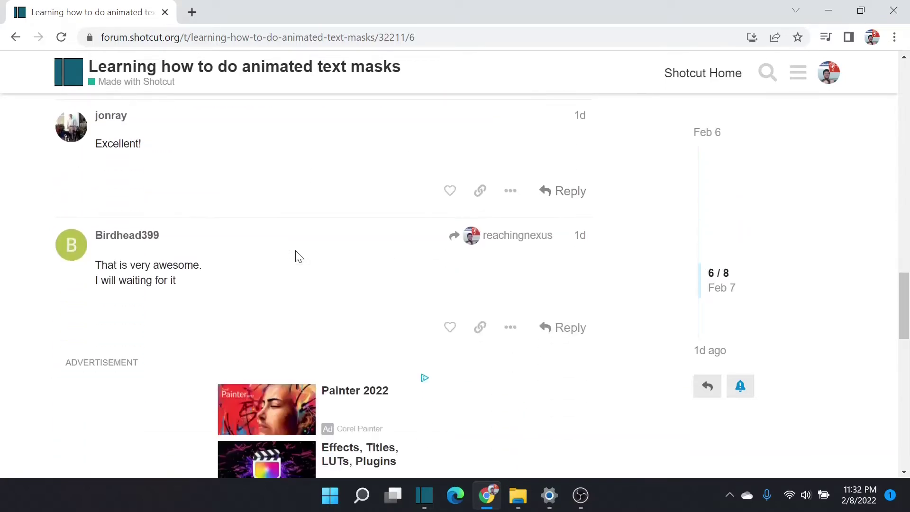
{"action": "scroll", "coordinate": [299, 257], "scroll_direction": "up", "scroll_amount": 20}
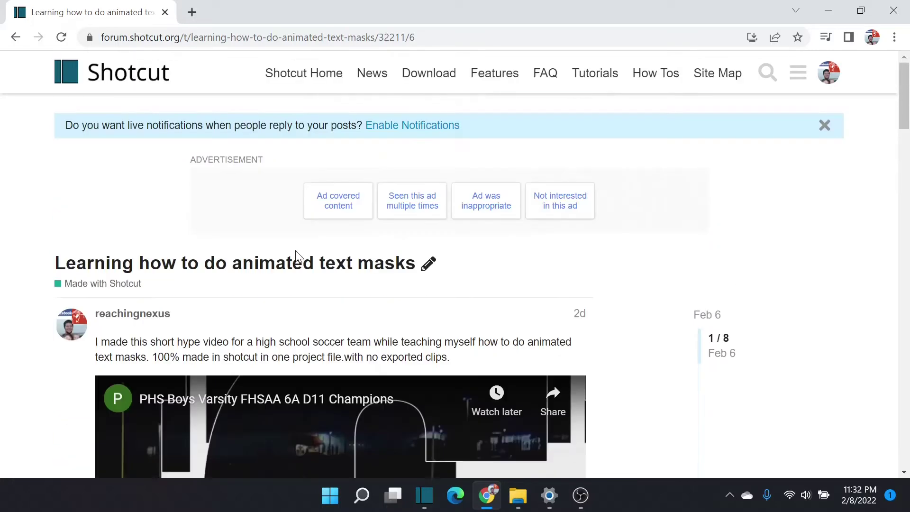
{"action": "left_click", "coordinate": [425, 495]}
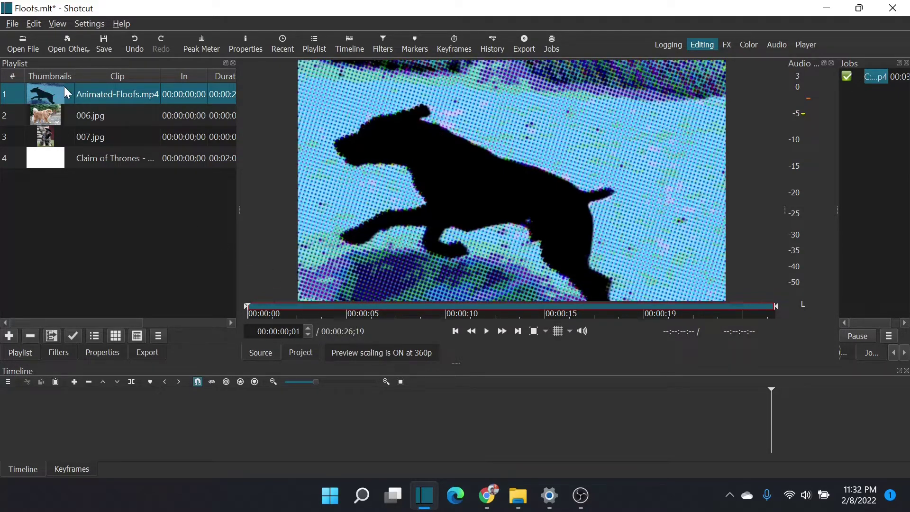
- Put Animated-Floofs.mp4 on track V1, zoom the timeline in, and preview the clip
{"action": "left_click_drag", "start_coordinate": [67, 93], "coordinate": [159, 400]}
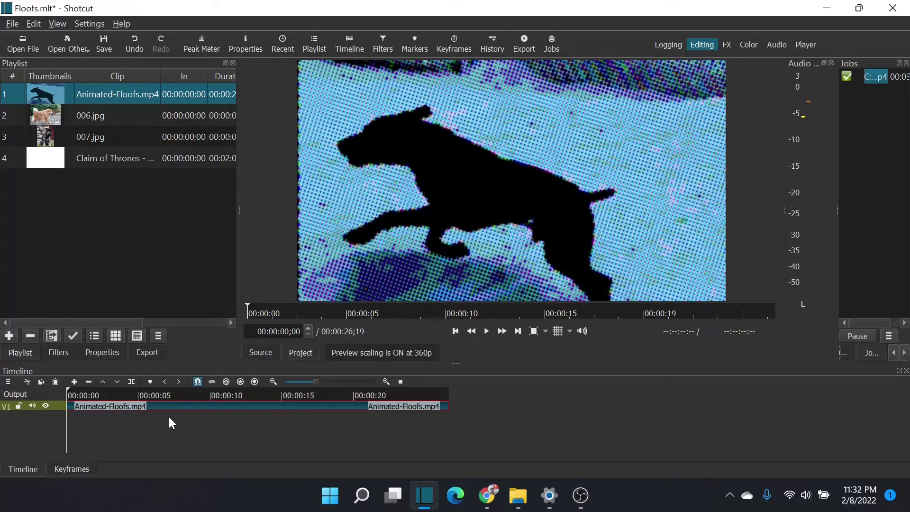
{"action": "left_click", "coordinate": [386, 381]}
{"action": "left_click", "coordinate": [386, 381]}
{"action": "left_click", "coordinate": [386, 381]}
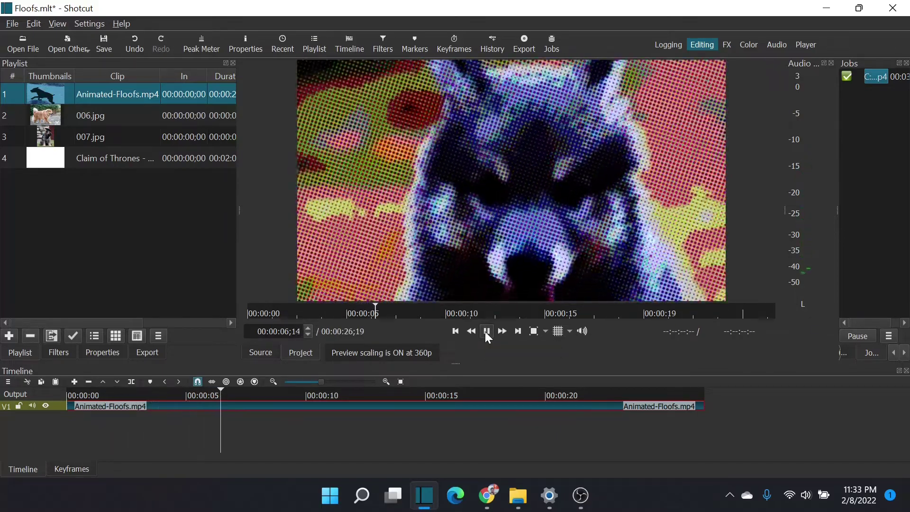
{"action": "left_click", "coordinate": [486, 331]}
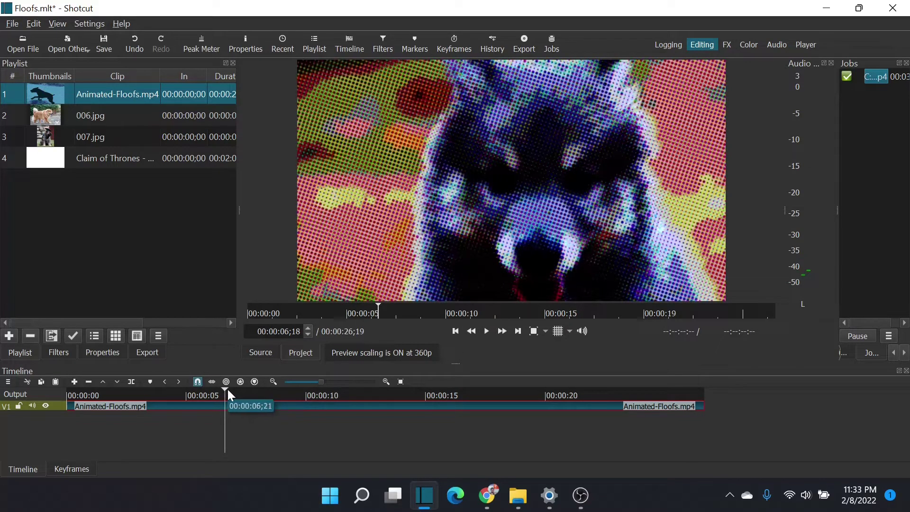
{"action": "left_click_drag", "start_coordinate": [228, 393], "coordinate": [67, 399]}
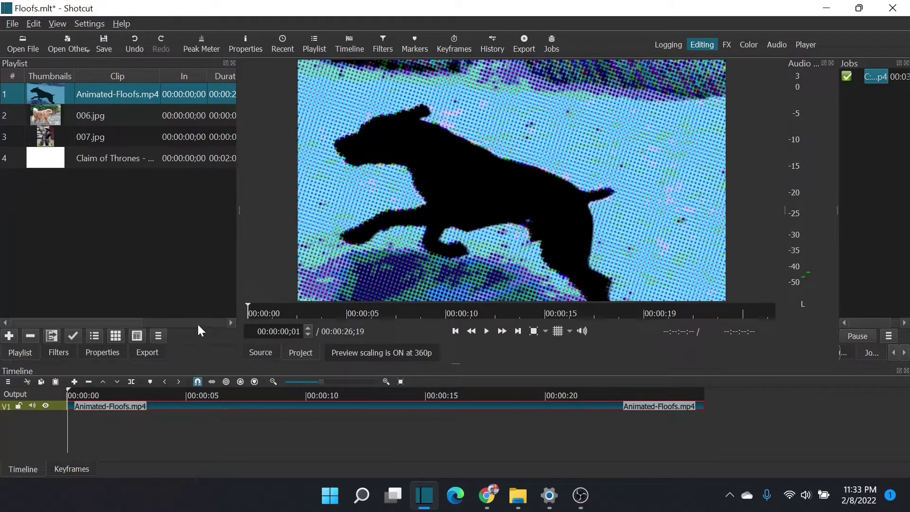
{"action": "left_click", "coordinate": [48, 162]}
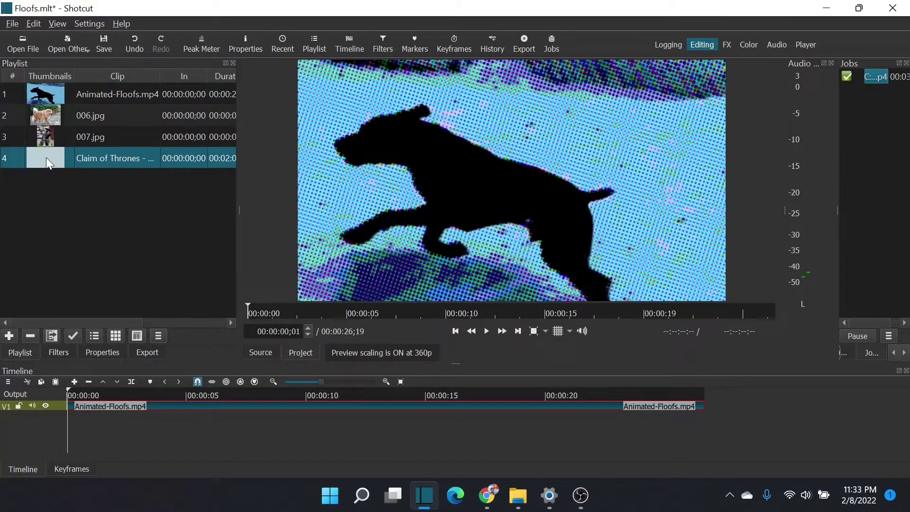
- Add a new video track V2 above V1
{"action": "right_click", "coordinate": [62, 409]}
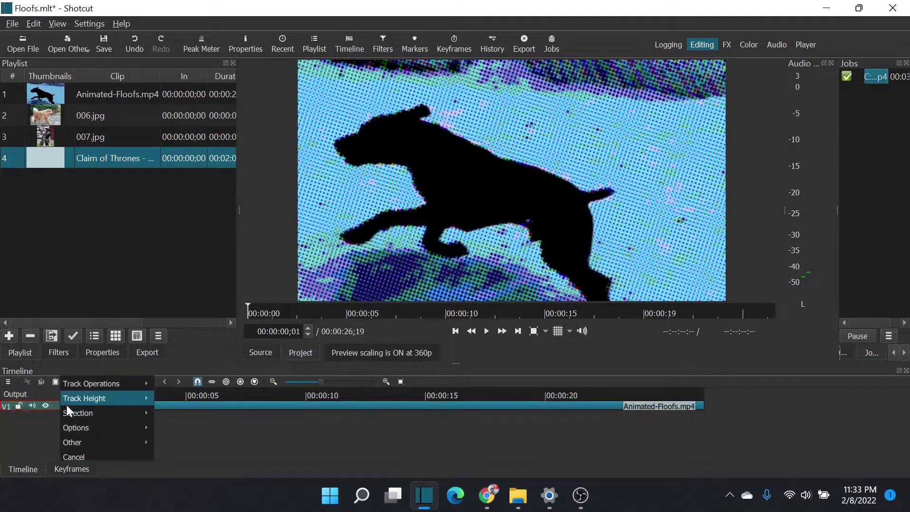
{"action": "mouse_move", "coordinate": [106, 388]}
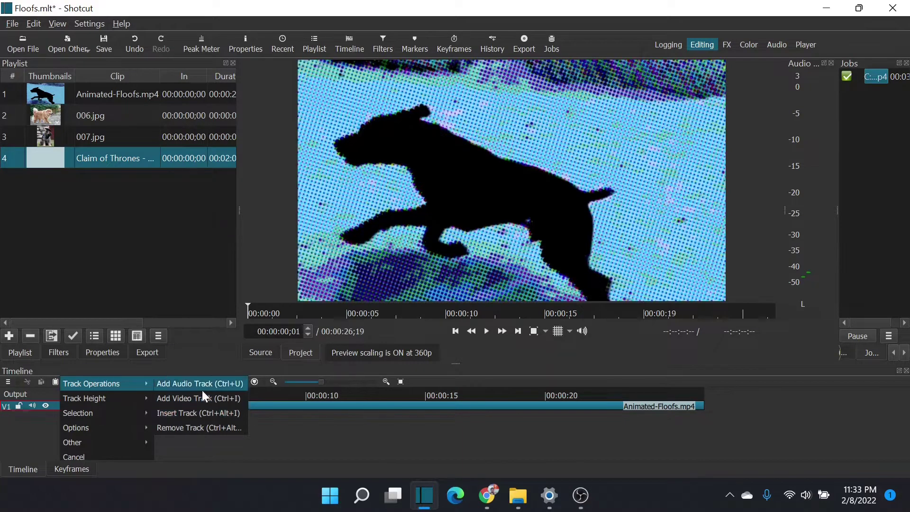
{"action": "left_click", "coordinate": [207, 402]}
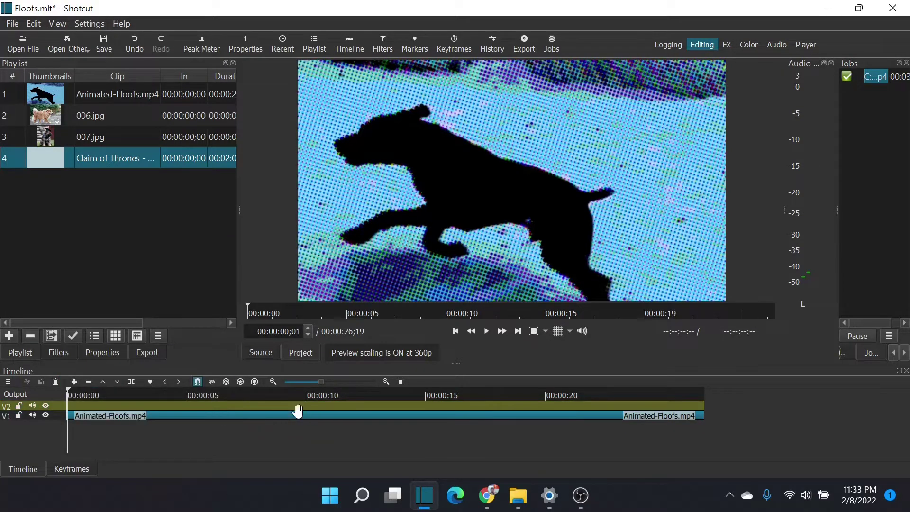
- Create a white #FFFFFF color clip and place it on V2 at about 00:00:10
{"action": "left_click", "coordinate": [67, 45]}
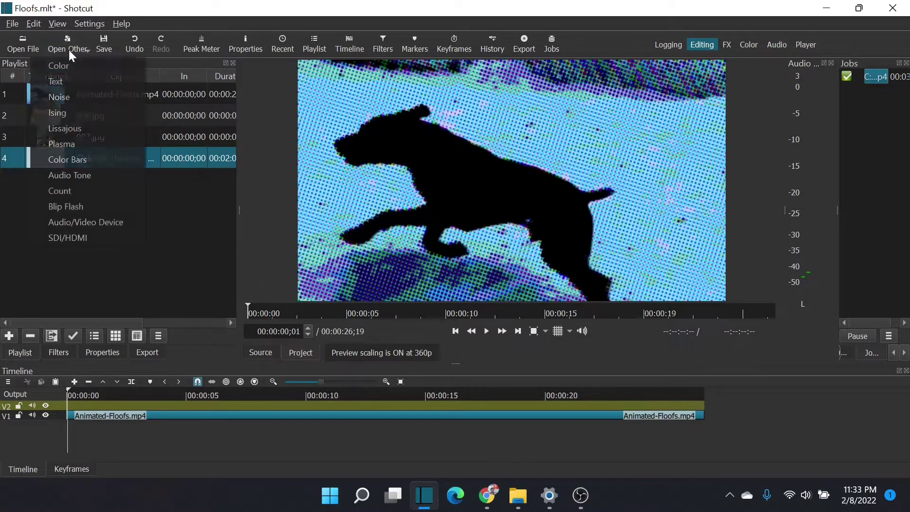
{"action": "left_click", "coordinate": [87, 75]}
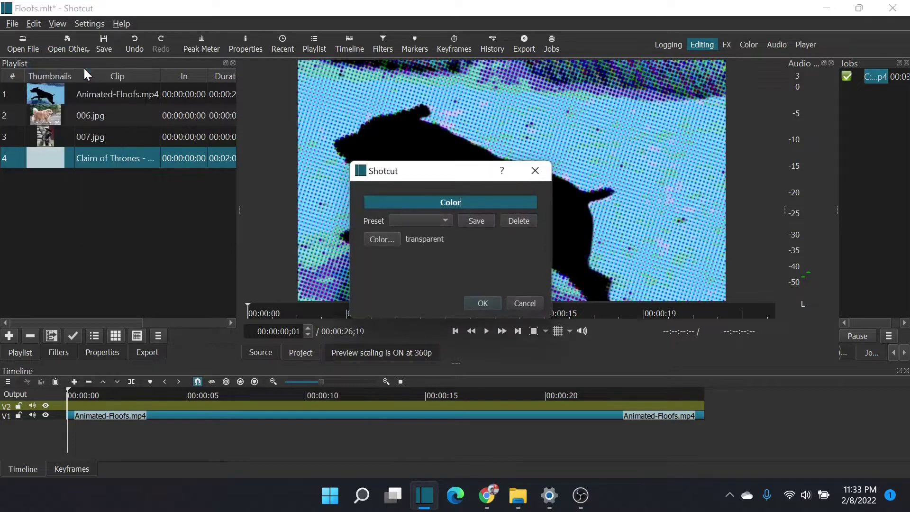
{"action": "left_click", "coordinate": [397, 240]}
{"action": "left_click", "coordinate": [416, 199]}
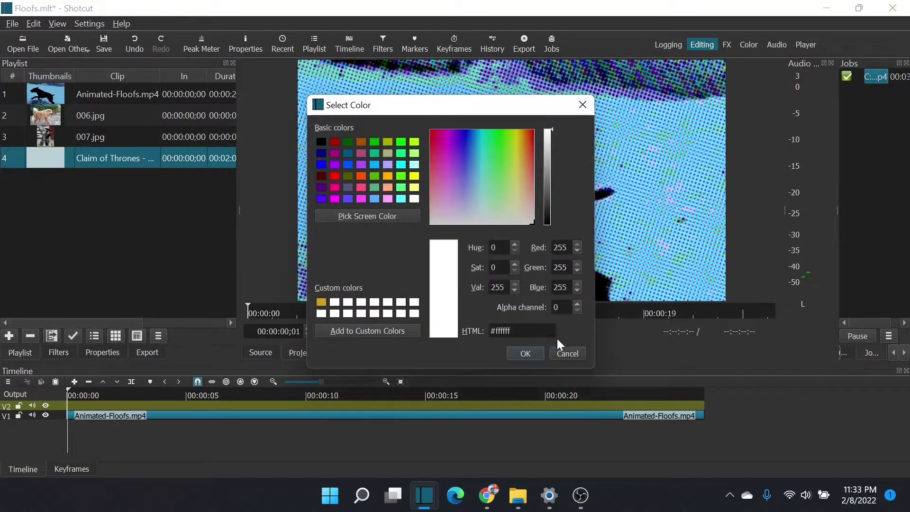
{"action": "left_click", "coordinate": [526, 354]}
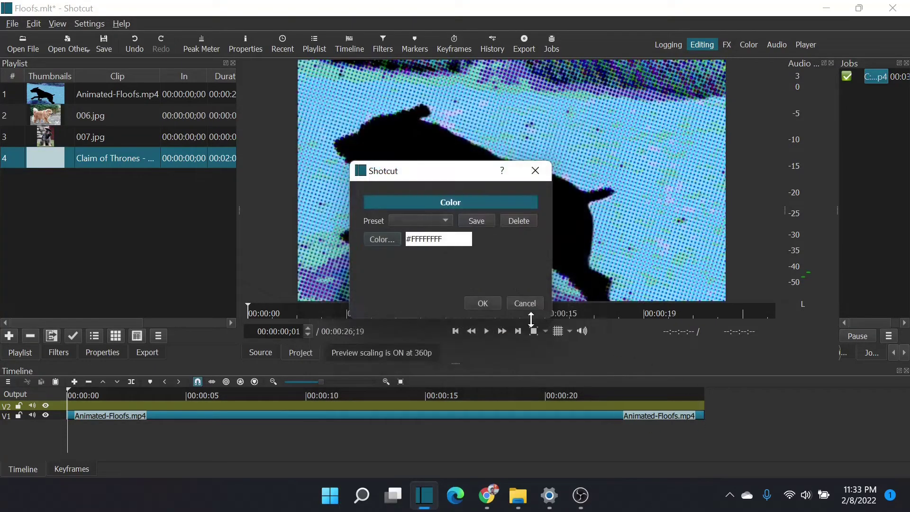
{"action": "left_click", "coordinate": [480, 303]}
{"action": "left_click_drag", "start_coordinate": [473, 193], "coordinate": [702, 410]}
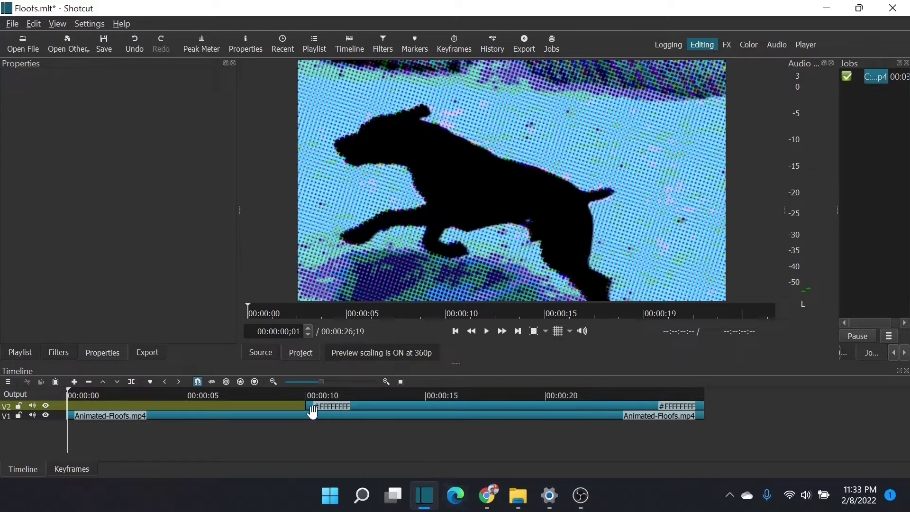
- Select the white color clip on V2 and move the playhead onto it
{"action": "left_click", "coordinate": [330, 406]}
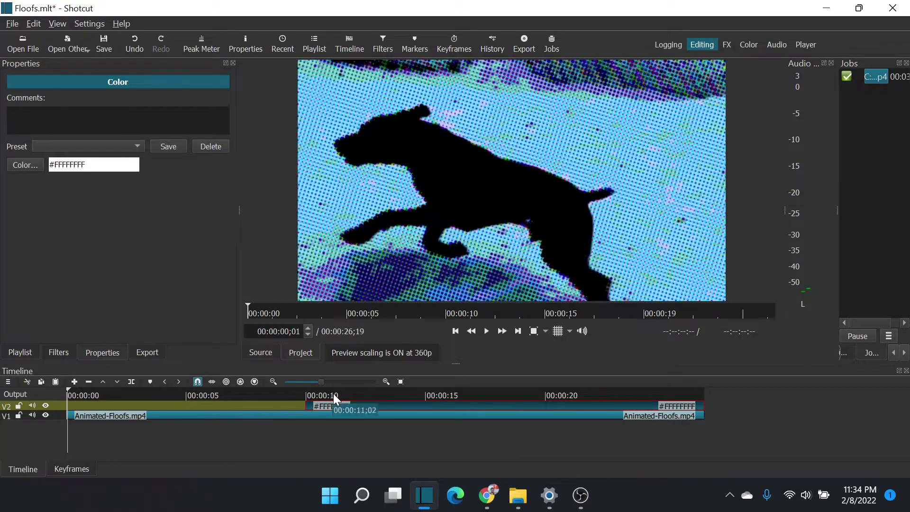
{"action": "left_click_drag", "start_coordinate": [331, 394], "coordinate": [315, 391]}
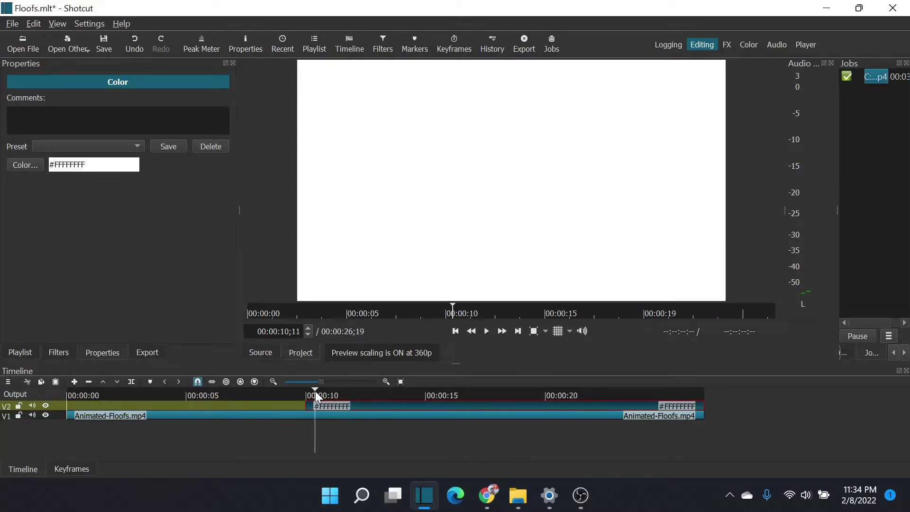
{"action": "right_click", "coordinate": [328, 405]}
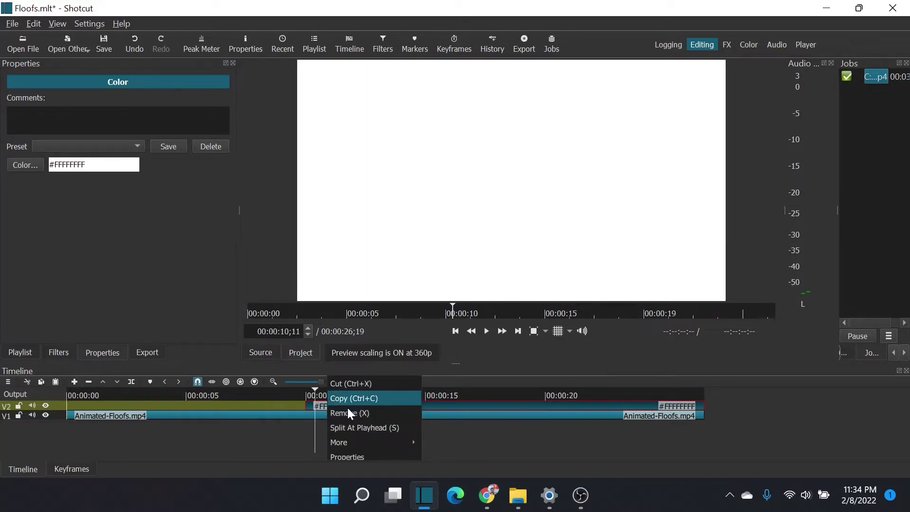
{"action": "left_click", "coordinate": [314, 396]}
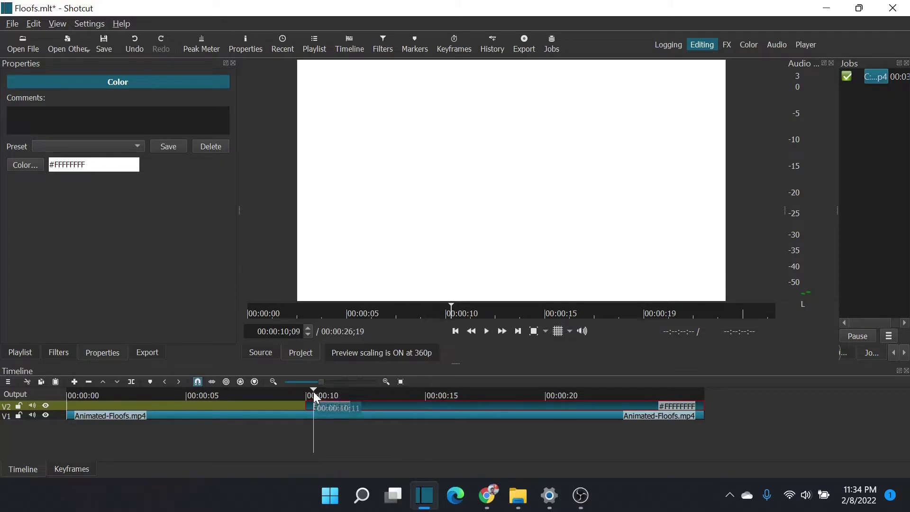
{"action": "right_click", "coordinate": [334, 407]}
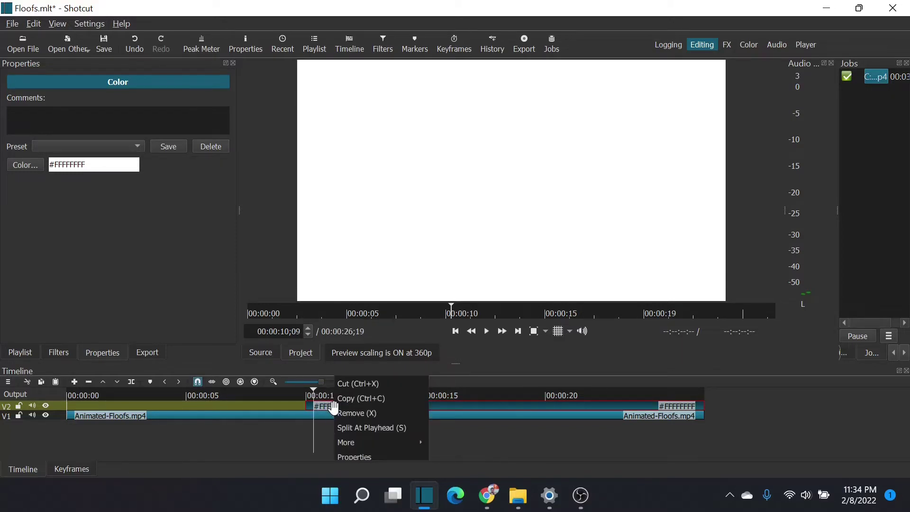
{"action": "left_click", "coordinate": [326, 406]}
- Add the Text: Simple filter to the white clip via a 'tex' search
{"action": "left_click", "coordinate": [60, 354]}
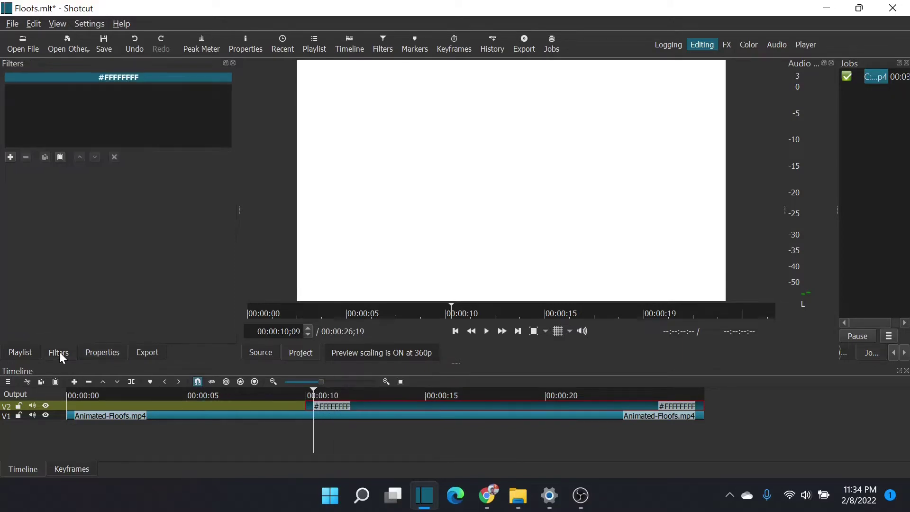
{"action": "left_click", "coordinate": [10, 157]}
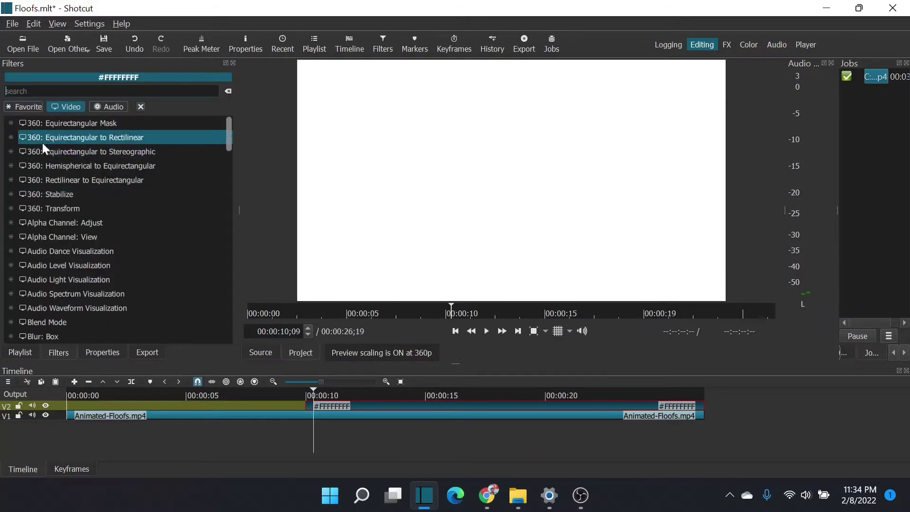
{"action": "scroll", "coordinate": [67, 260], "scroll_direction": "down", "scroll_amount": 15}
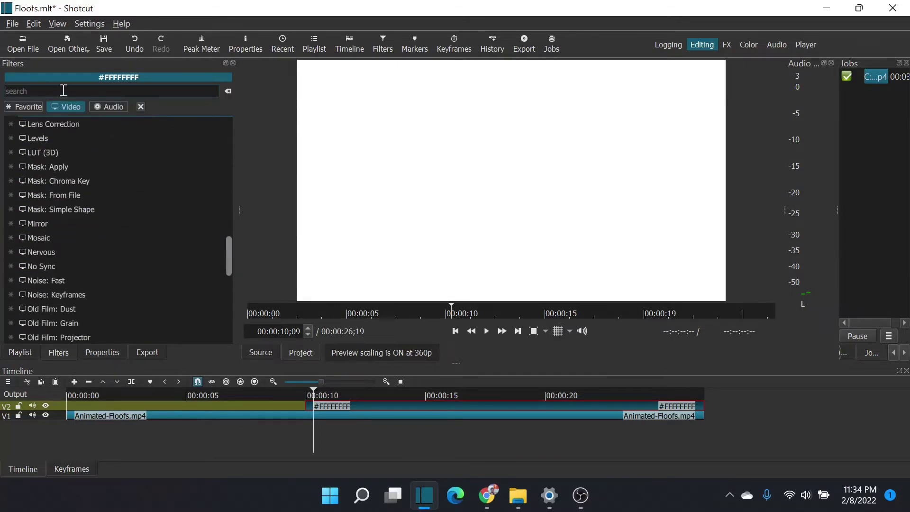
{"action": "key", "text": "Up"}
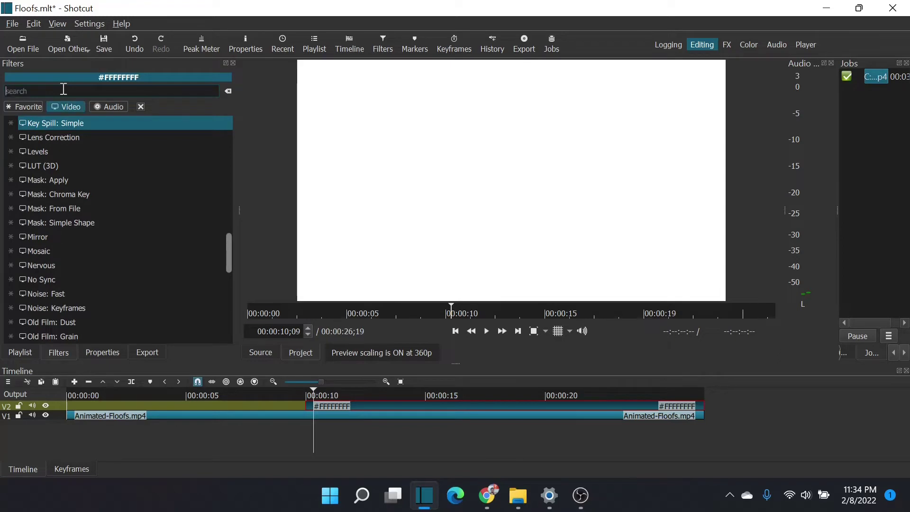
{"action": "type", "text": "tex"}
{"action": "key", "text": "Down"}
{"action": "key", "text": "Down"}
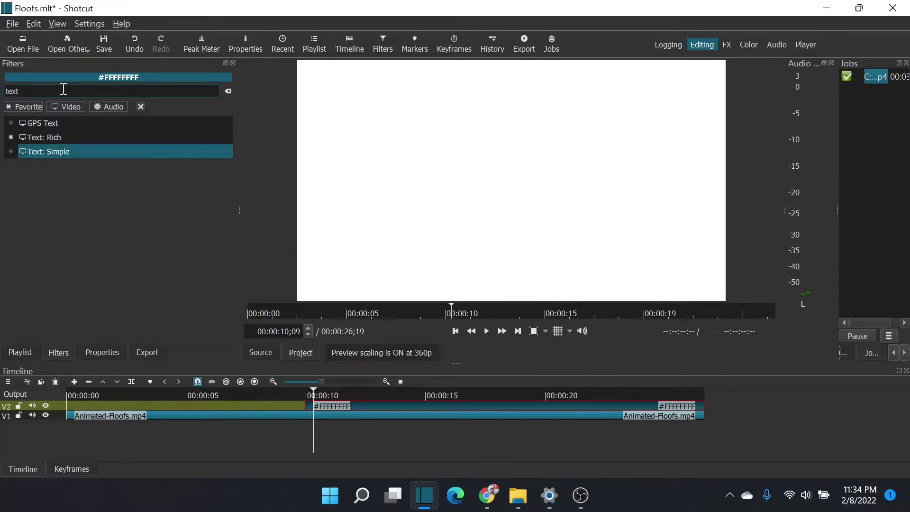
{"action": "key", "text": "Return"}
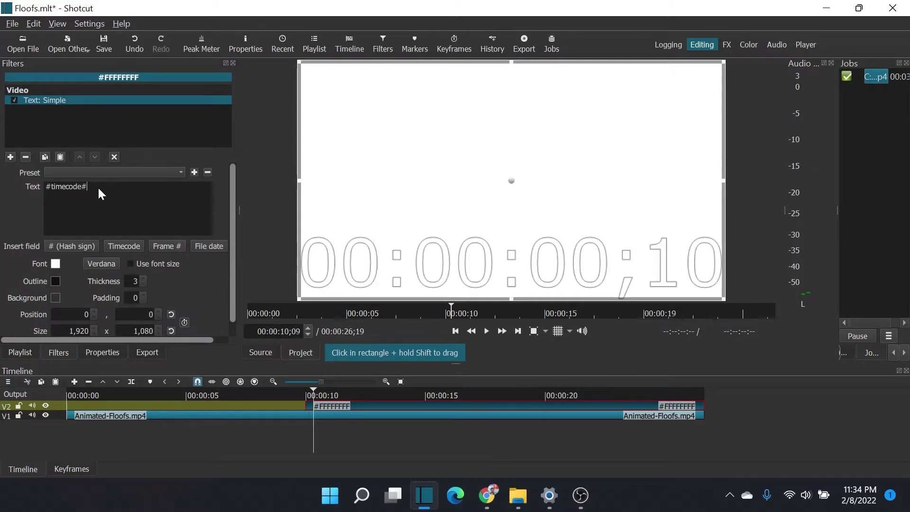
- Replace the #timecode# placeholder with FLOOFS and browse the font choices
{"action": "key", "text": "BackSpace"}
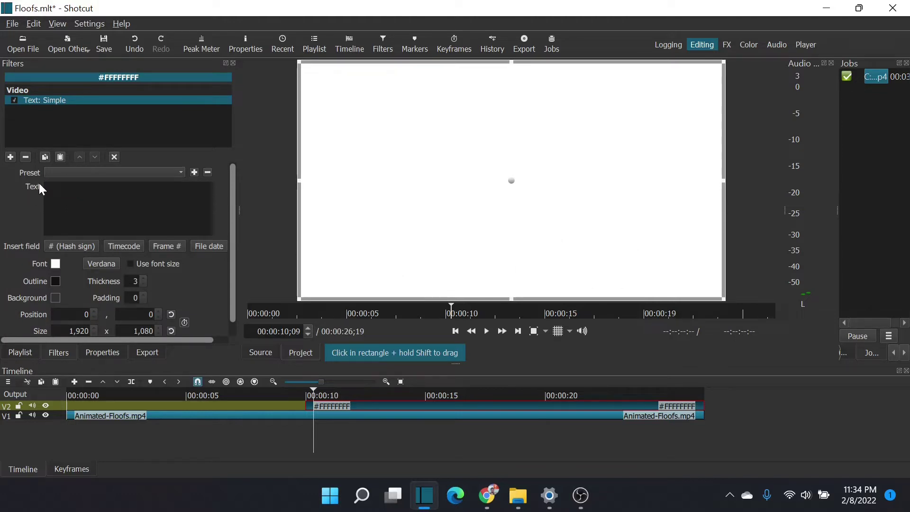
{"action": "type", "text": "FLOO"}
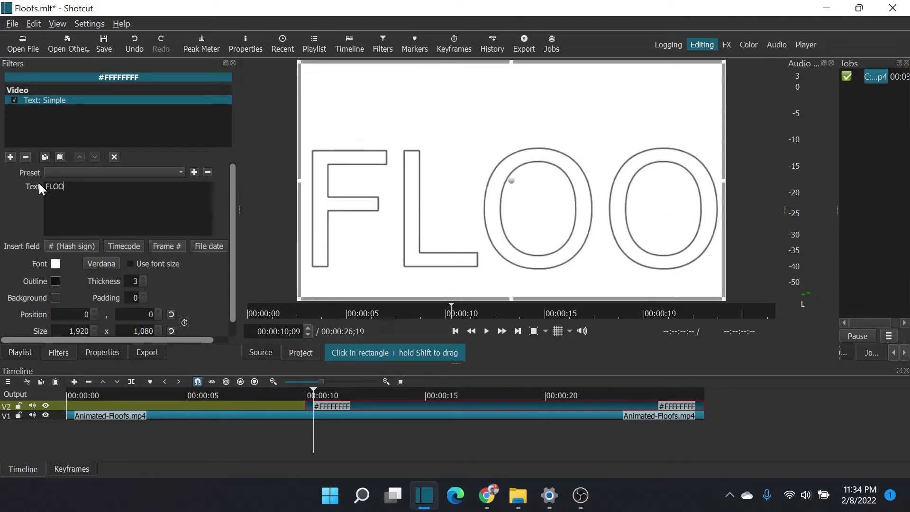
{"action": "type", "text": "FS"}
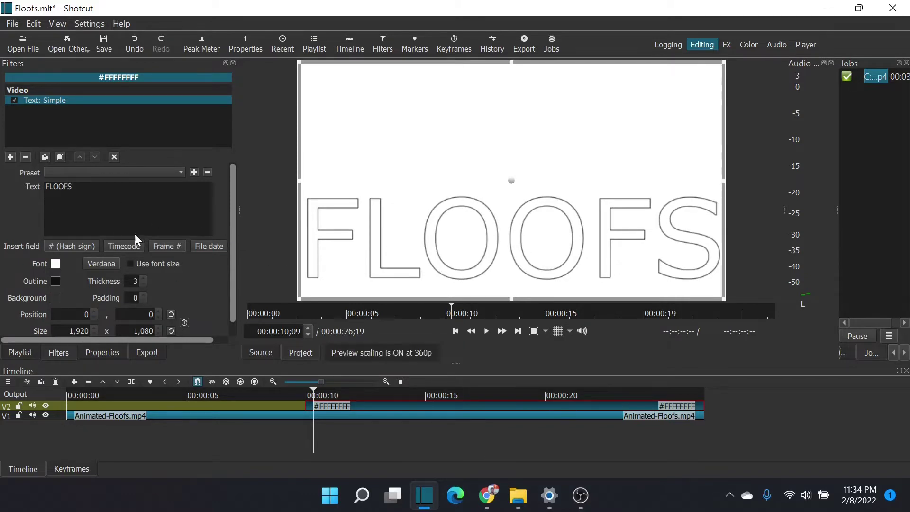
{"action": "left_click", "coordinate": [102, 264]}
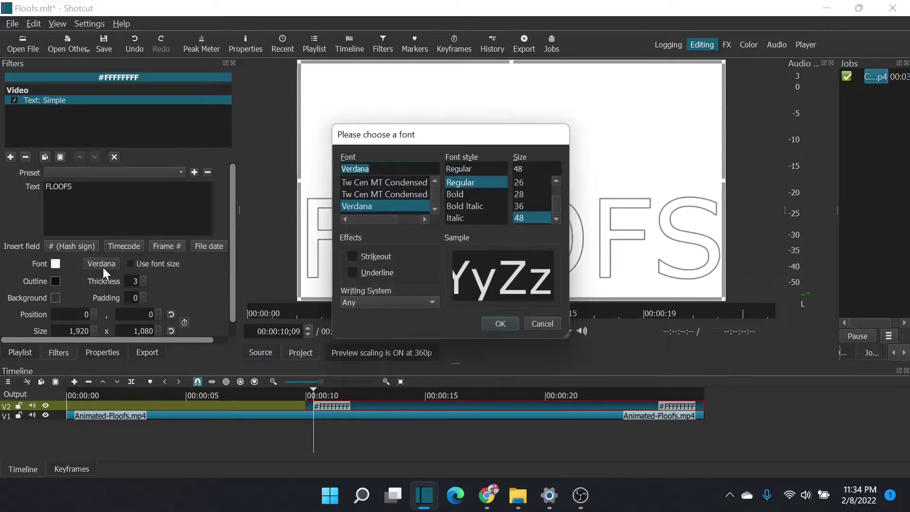
{"action": "scroll", "coordinate": [436, 191], "scroll_direction": "up", "scroll_amount": 15}
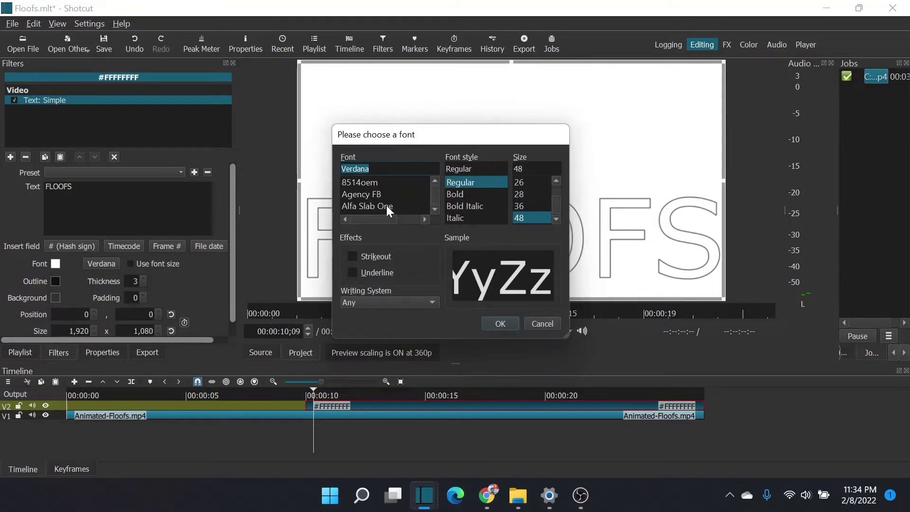
{"action": "scroll", "coordinate": [386, 206], "scroll_direction": "down", "scroll_amount": 1}
{"action": "scroll", "coordinate": [386, 204], "scroll_direction": "up", "scroll_amount": 1}
- Search for Google Fonts in a new Chrome tab and open fonts.google.com
{"action": "left_click", "coordinate": [492, 498]}
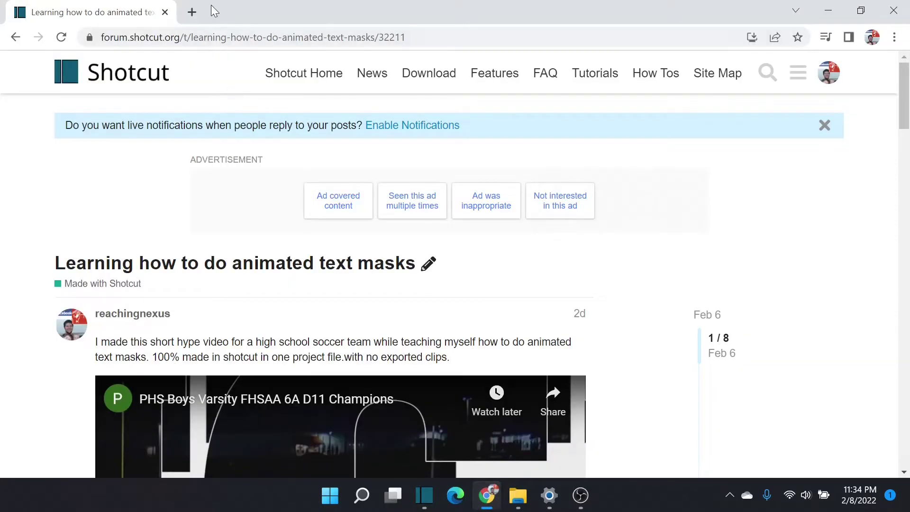
{"action": "left_click", "coordinate": [194, 11]}
{"action": "left_click", "coordinate": [353, 289]}
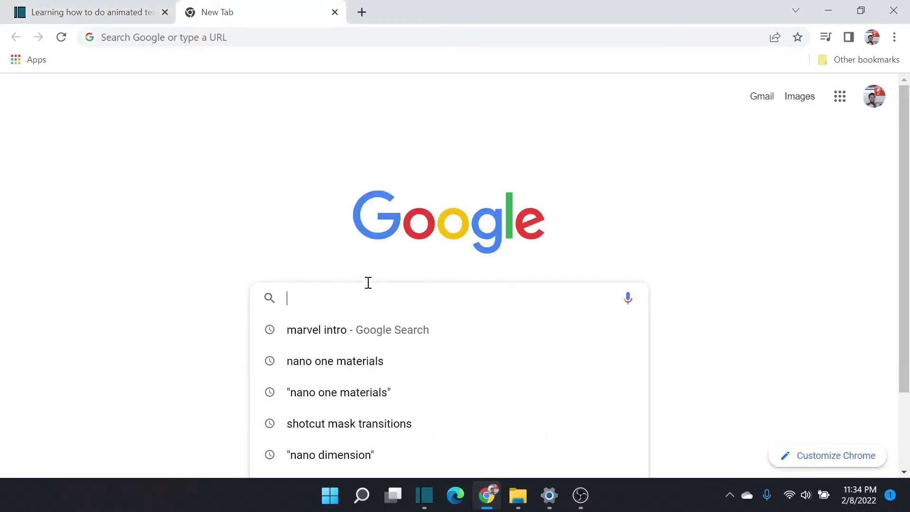
{"action": "type", "text": "google.fonts"}
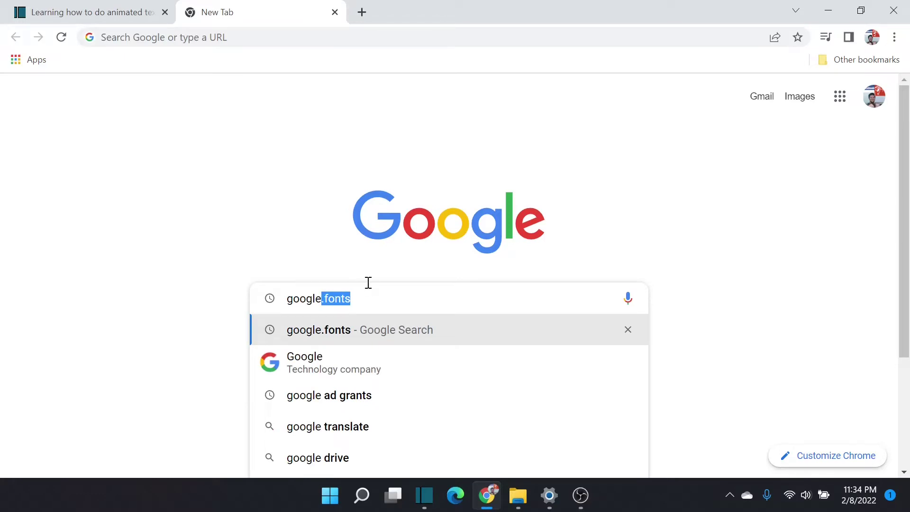
{"action": "key", "text": "Return"}
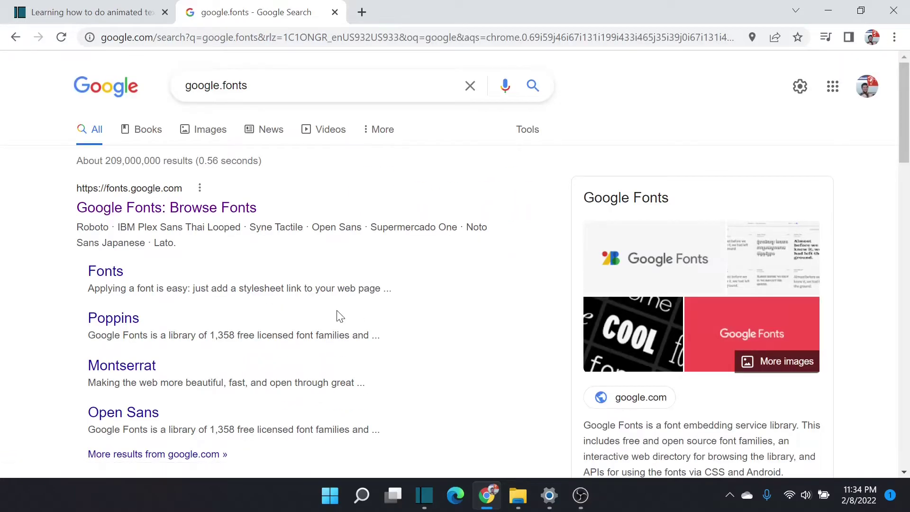
{"action": "left_click", "coordinate": [191, 214]}
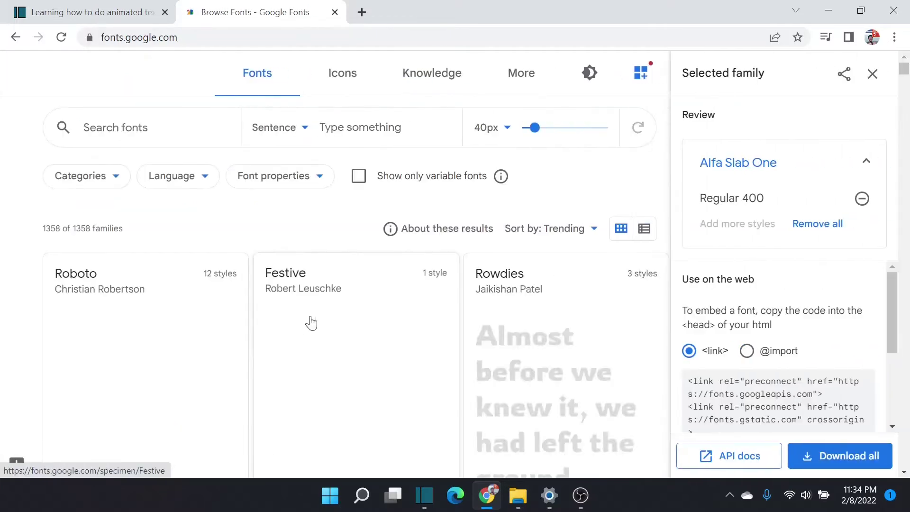
{"action": "scroll", "coordinate": [530, 303], "scroll_direction": "down", "scroll_amount": 1}
{"action": "scroll", "coordinate": [528, 299], "scroll_direction": "up", "scroll_amount": 1}
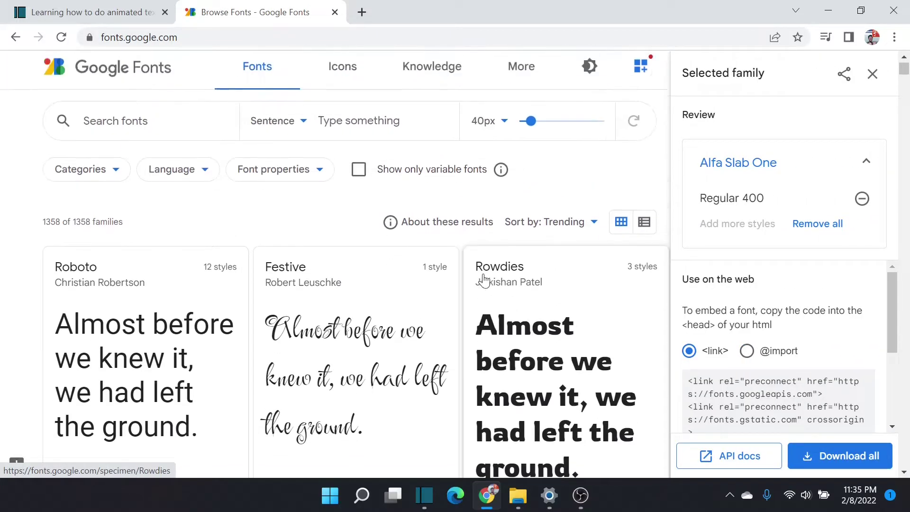
- Filter Google Fonts by width to show only the widest families and browse them
{"action": "left_click", "coordinate": [113, 181]}
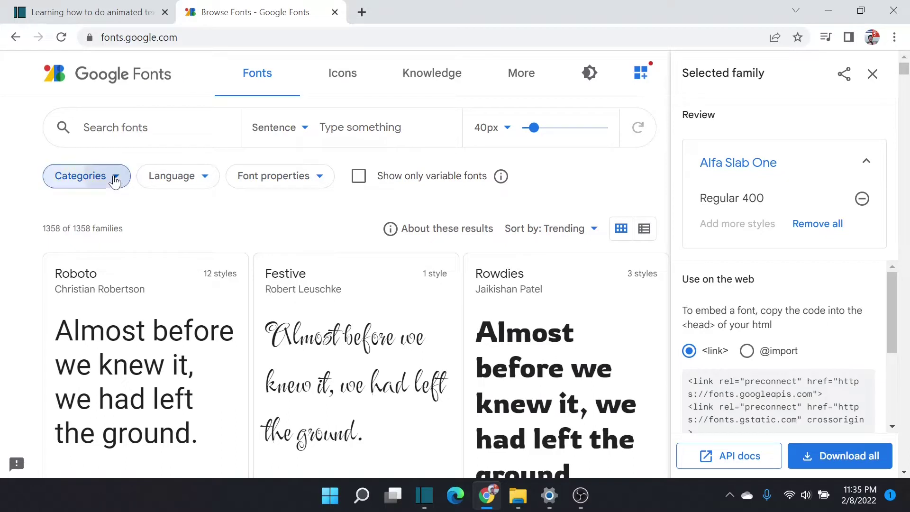
{"action": "left_click", "coordinate": [290, 186]}
{"action": "left_click", "coordinate": [294, 183]}
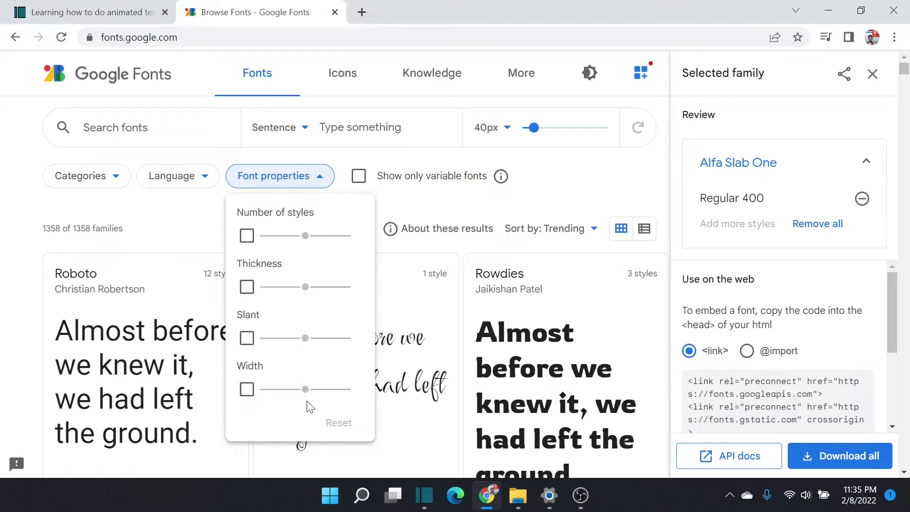
{"action": "left_click", "coordinate": [246, 389]}
{"action": "left_click_drag", "start_coordinate": [306, 389], "coordinate": [361, 405]}
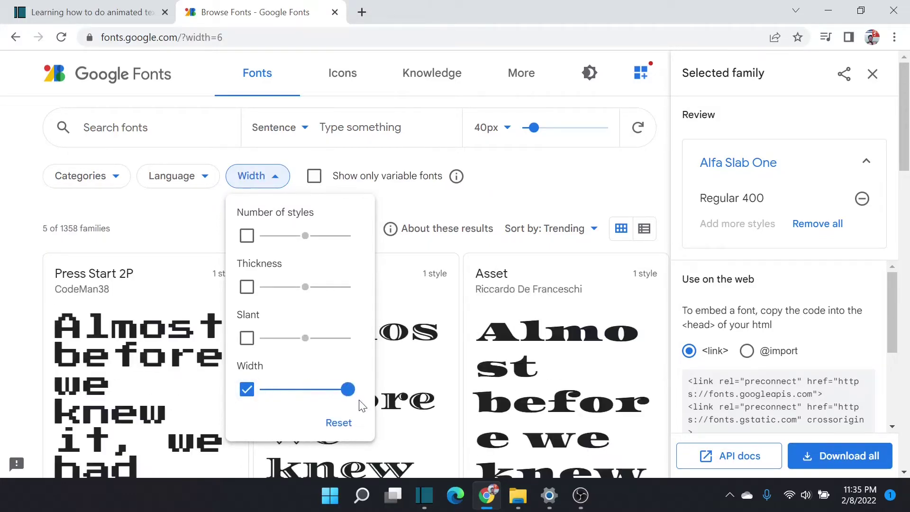
{"action": "left_click", "coordinate": [168, 244]}
{"action": "scroll", "coordinate": [544, 377], "scroll_direction": "down", "scroll_amount": 5}
{"action": "scroll", "coordinate": [539, 377], "scroll_direction": "down", "scroll_amount": 10}
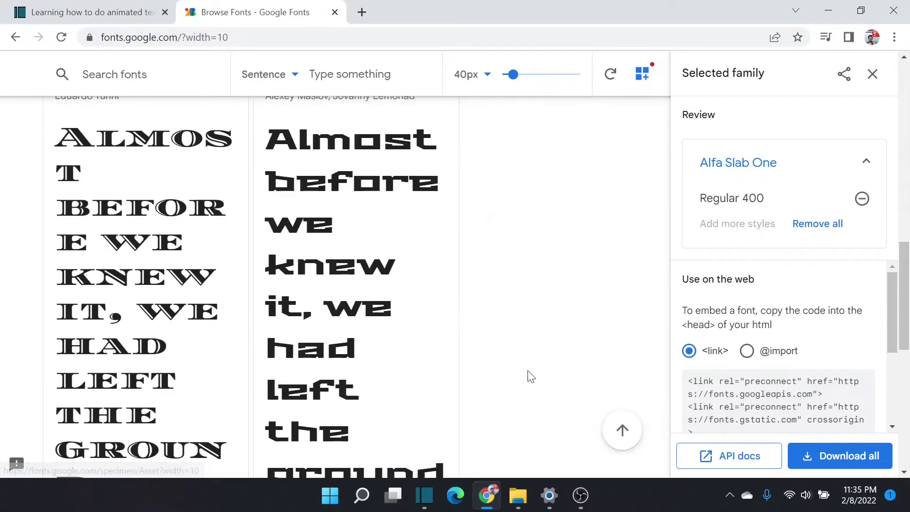
{"action": "left_click", "coordinate": [72, 9]}
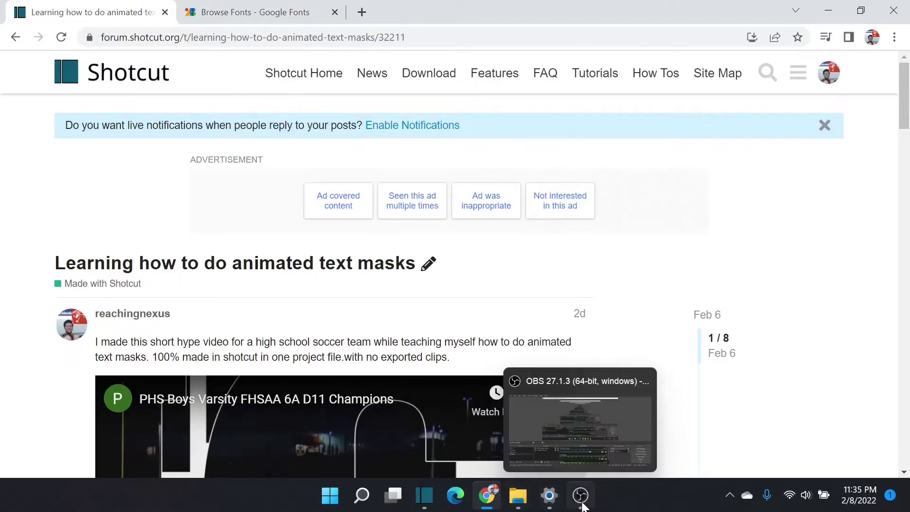
{"action": "left_click", "coordinate": [218, 9]}
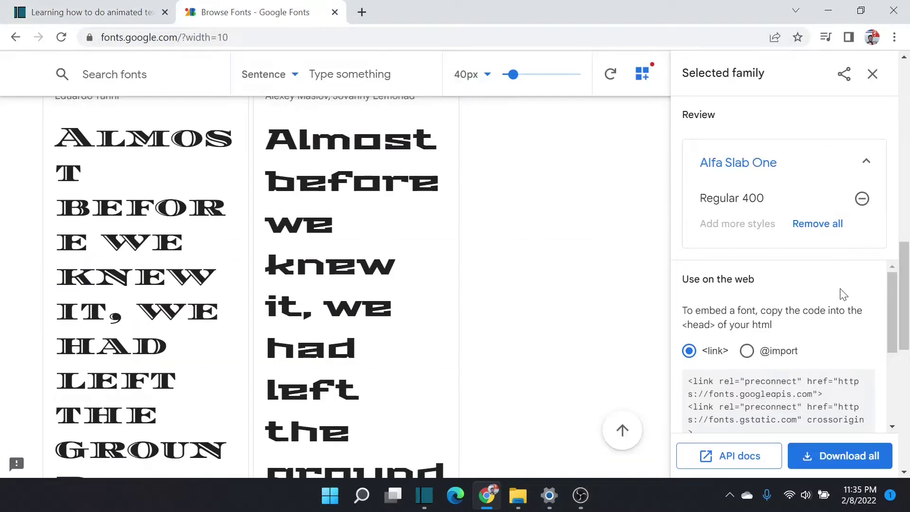
{"action": "scroll", "coordinate": [836, 322], "scroll_direction": "down", "scroll_amount": 3}
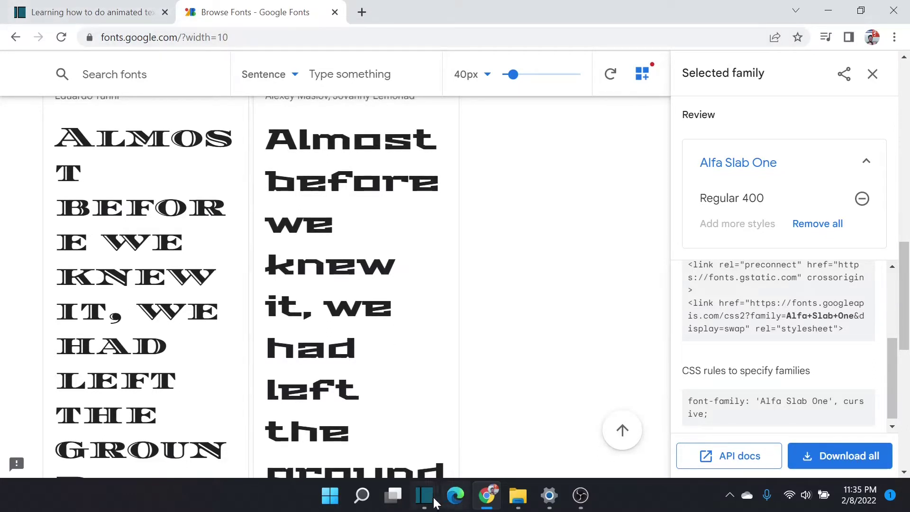
- Choose Alfa Slab One as the FLOOFS text font
{"action": "mouse_move", "coordinate": [434, 501]}
{"action": "left_click", "coordinate": [410, 434]}
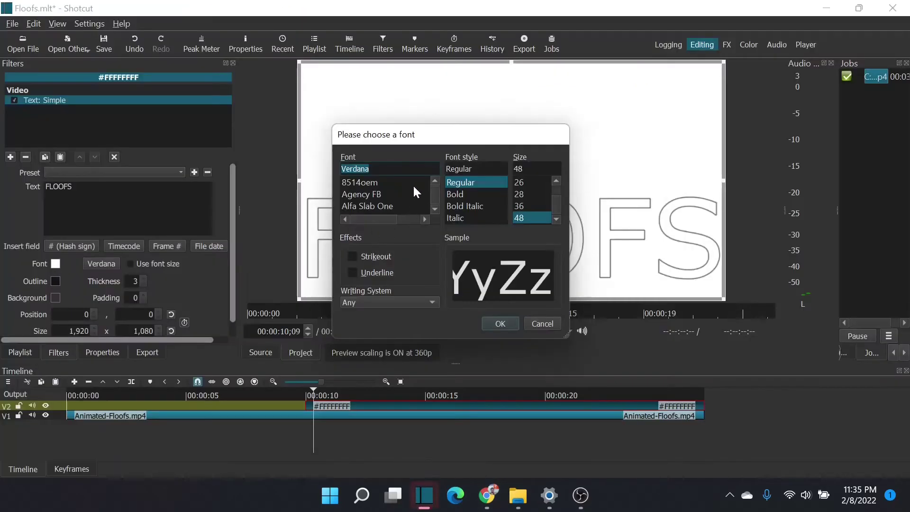
{"action": "left_click", "coordinate": [390, 206]}
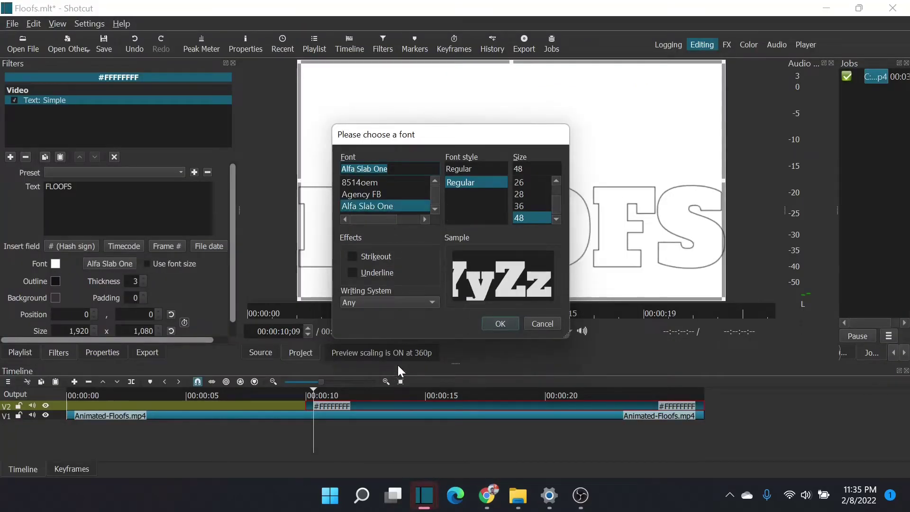
{"action": "left_click", "coordinate": [501, 324]}
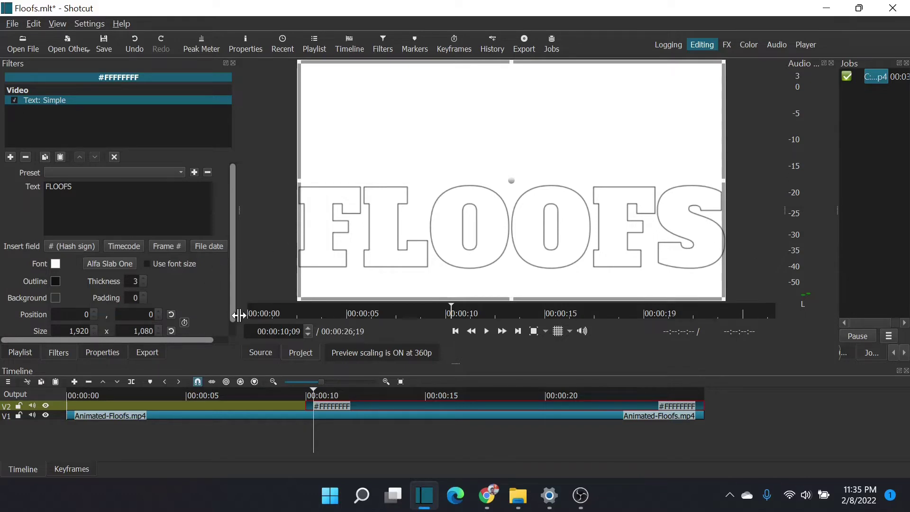
- Enable Use font size and set the font size to 950
{"action": "left_click", "coordinate": [147, 263]}
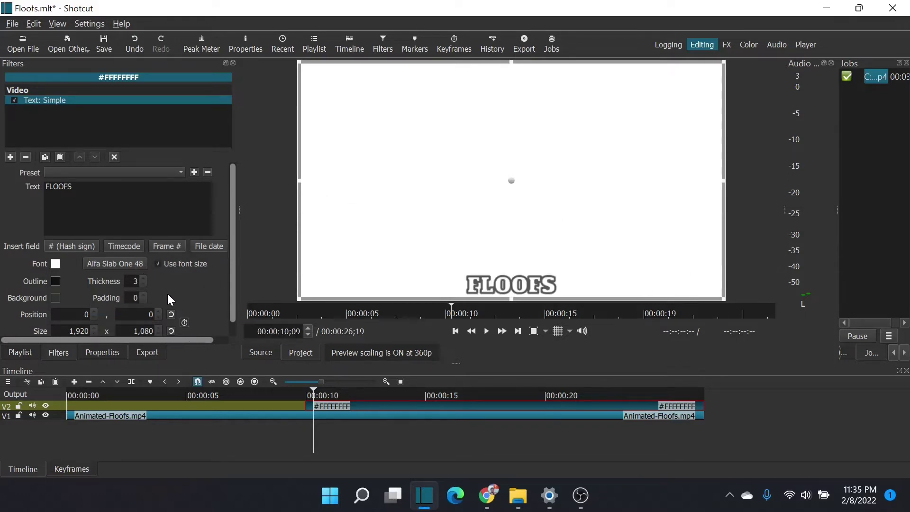
{"action": "left_click", "coordinate": [130, 262]}
{"action": "left_click_drag", "start_coordinate": [528, 170], "coordinate": [495, 175]}
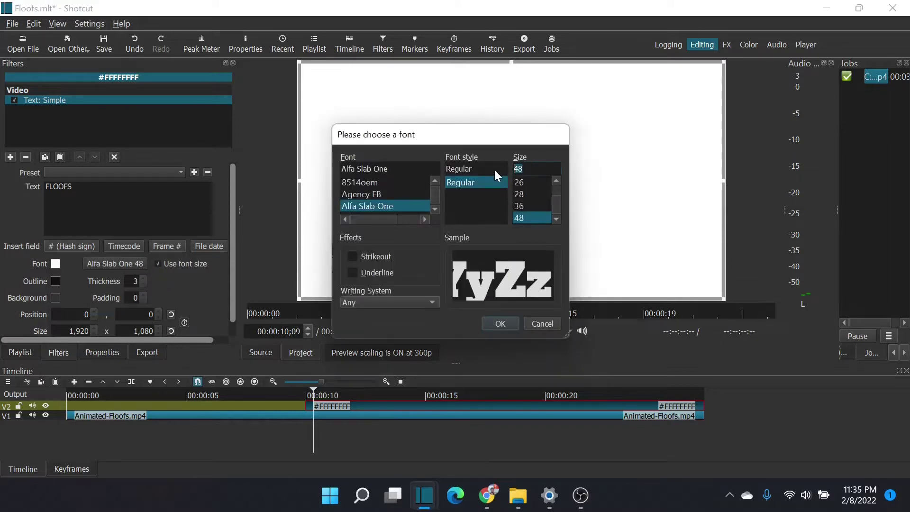
{"action": "type", "text": "950"}
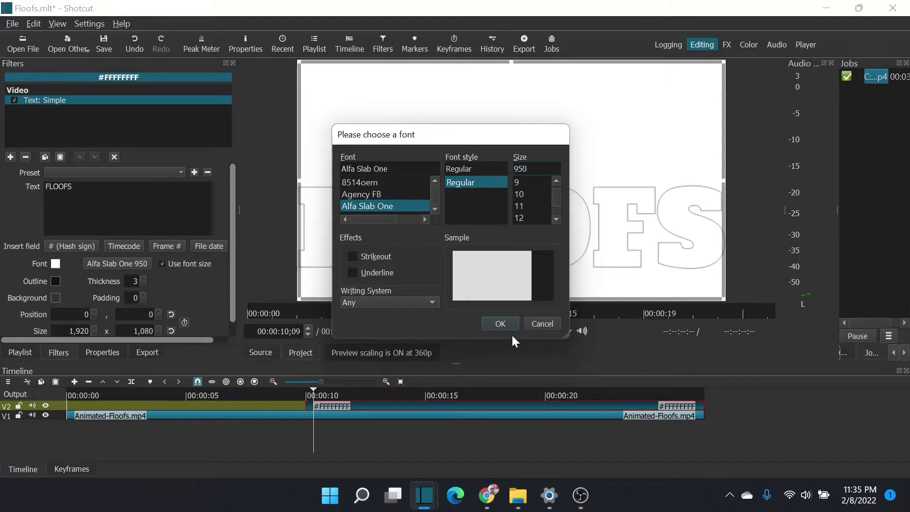
{"action": "left_click", "coordinate": [503, 324]}
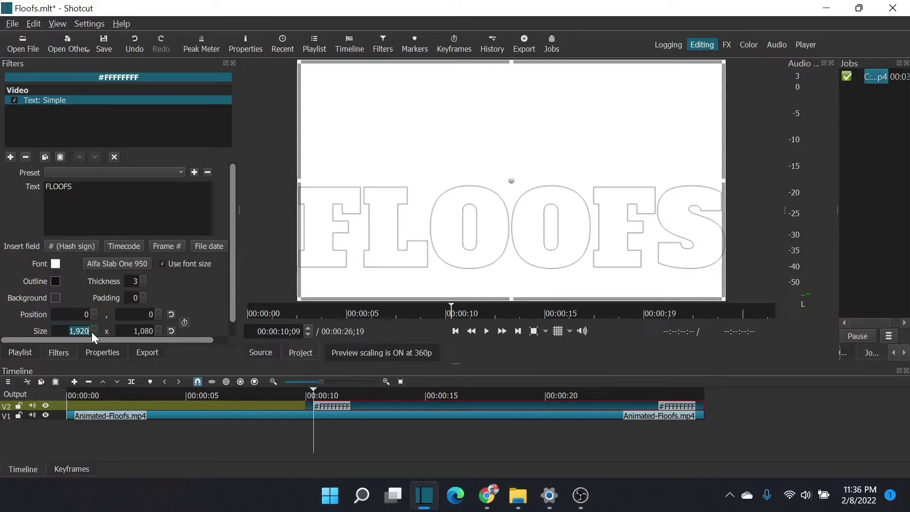
- Set the text size width to 20000, give it a dark navy colour, and clear Position X
{"action": "type", "text": "200"}
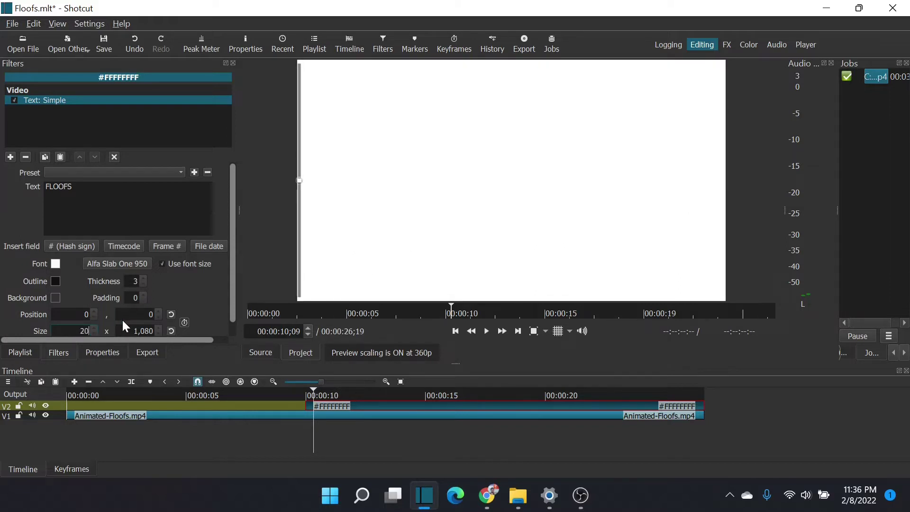
{"action": "type", "text": "00"}
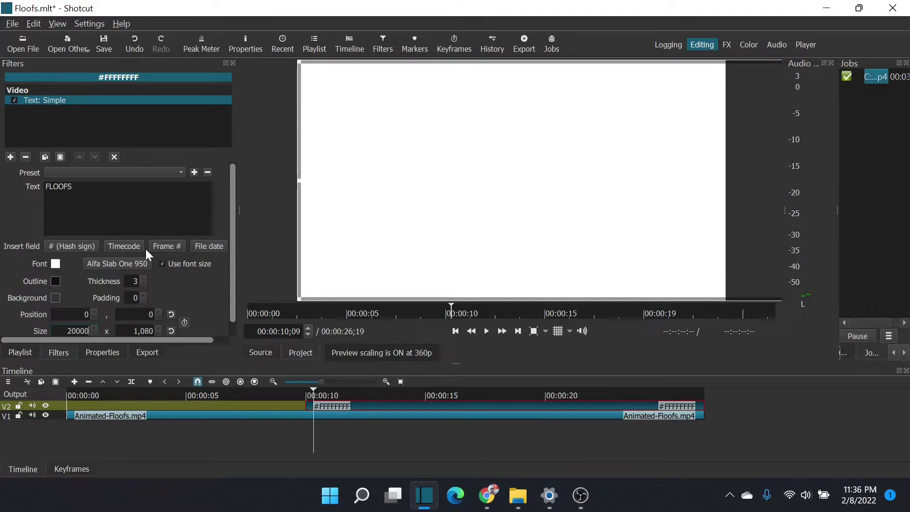
{"action": "left_click", "coordinate": [56, 264]}
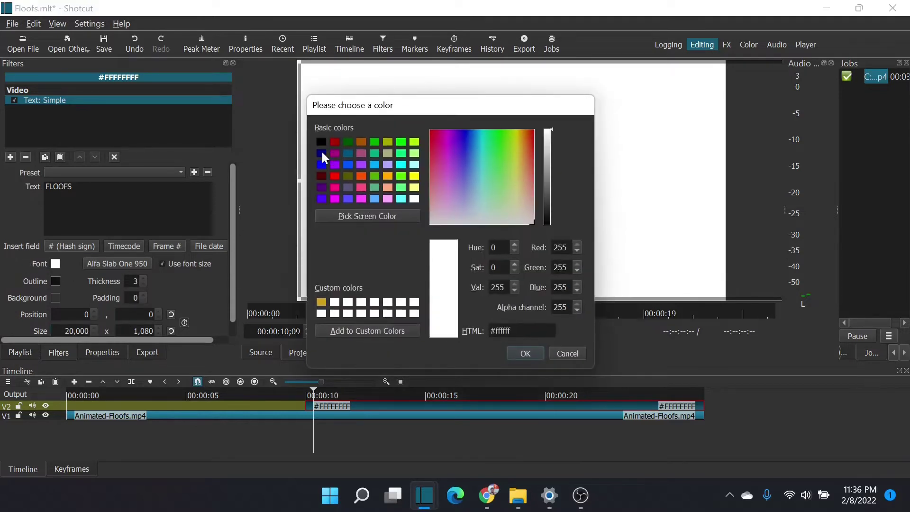
{"action": "left_click", "coordinate": [322, 155]}
{"action": "left_click", "coordinate": [529, 353]}
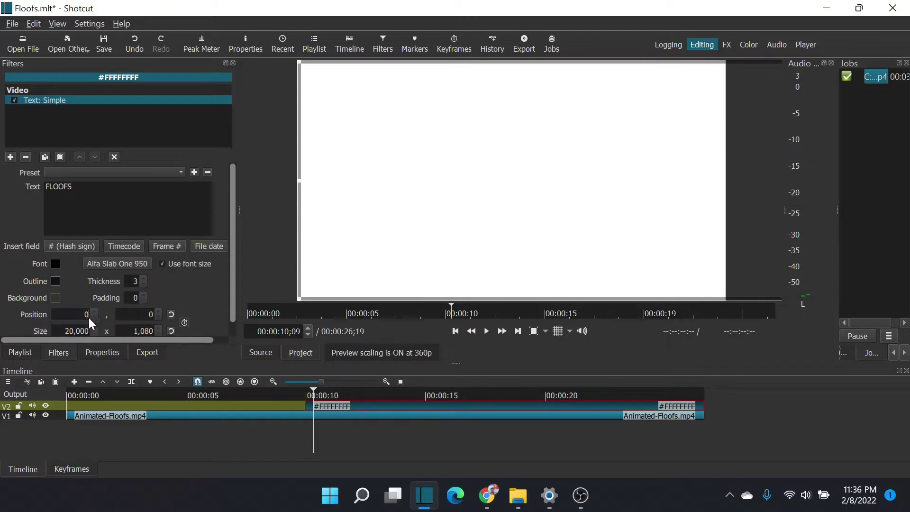
{"action": "key", "text": "BackSpace"}
- Set the text's horizontal position to -9000
{"action": "type", "text": "-100"}
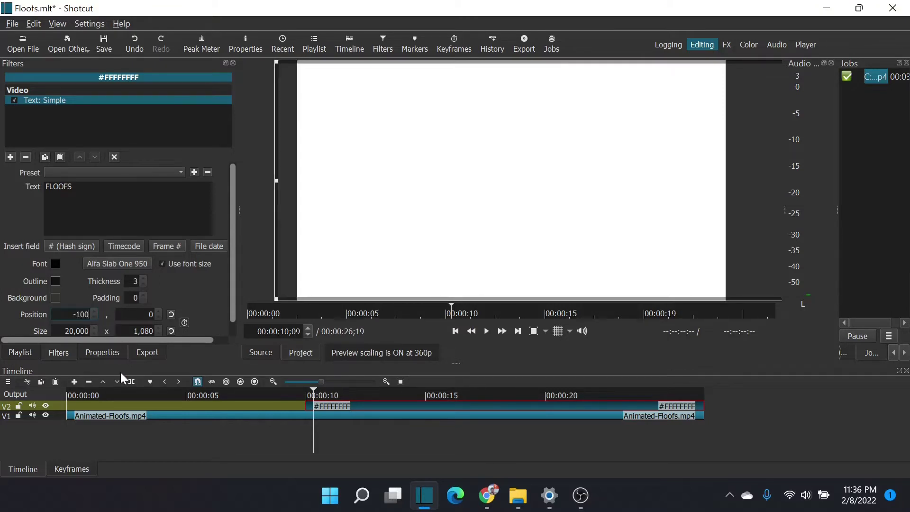
{"action": "type", "text": "00"}
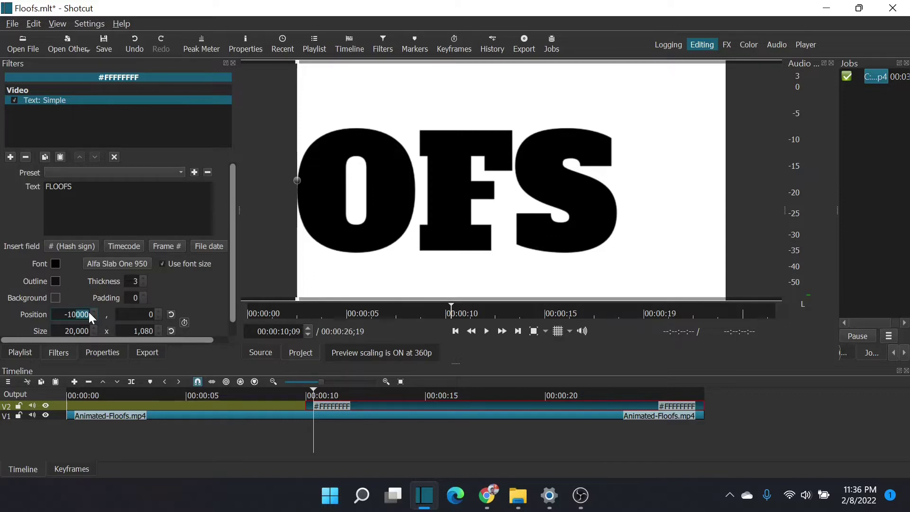
{"action": "key", "text": "BackSpace"}
{"action": "key", "text": "BackSpace"}
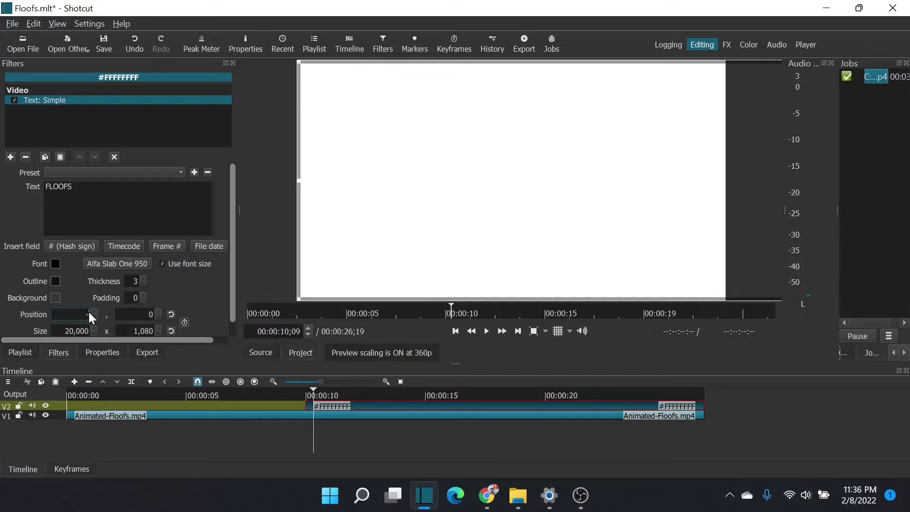
{"action": "type", "text": "9000"}
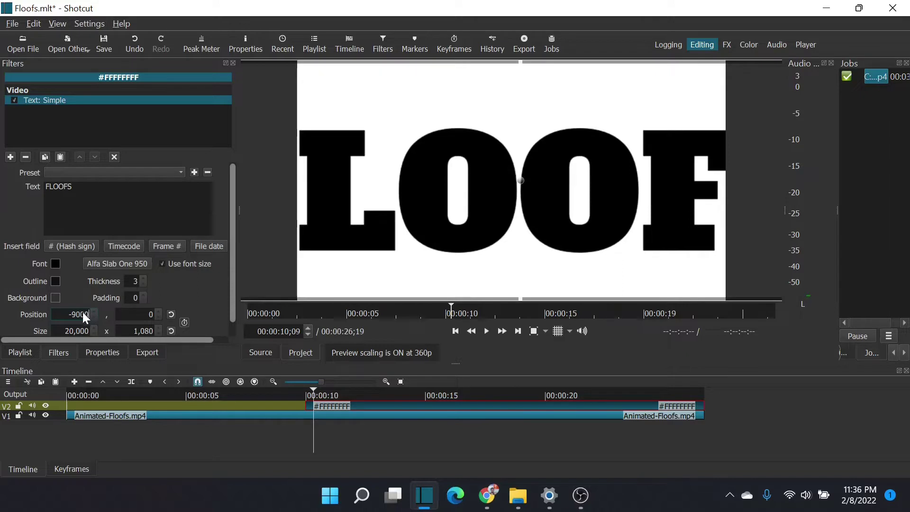
{"action": "left_click", "coordinate": [147, 315]}
- Set the text height to 2580 and the vertical position to -900
{"action": "type", "text": "2"}
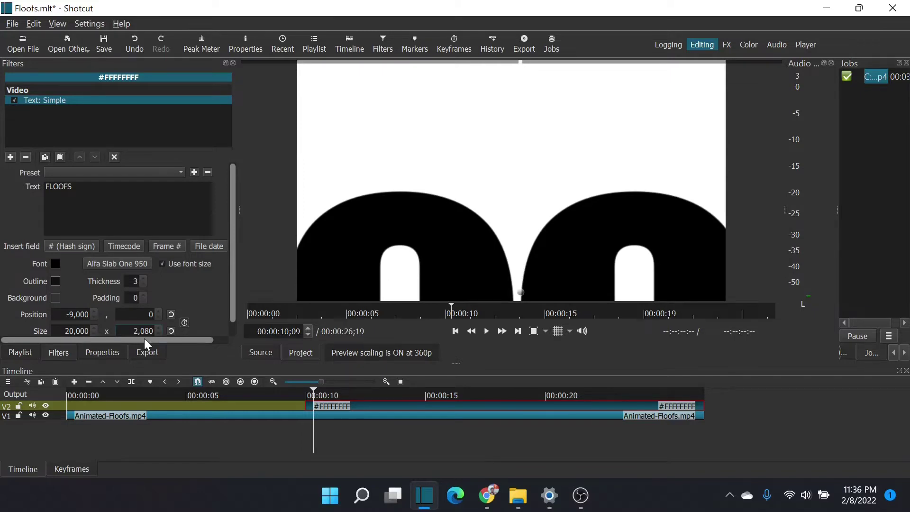
{"action": "key", "text": "Right"}
{"action": "key", "text": "Right"}
{"action": "type", "text": "5"}
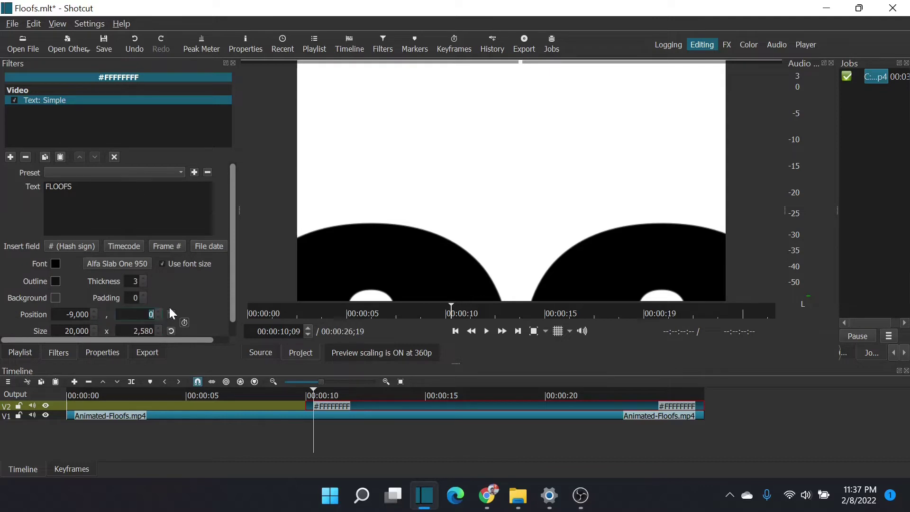
{"action": "type", "text": "-50"}
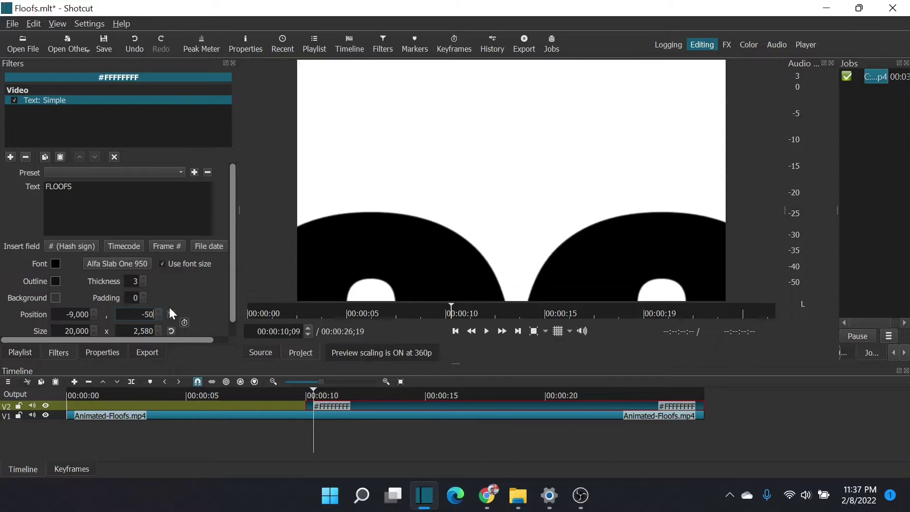
{"action": "key", "text": "BackSpace"}
{"action": "key", "text": "BackSpace"}
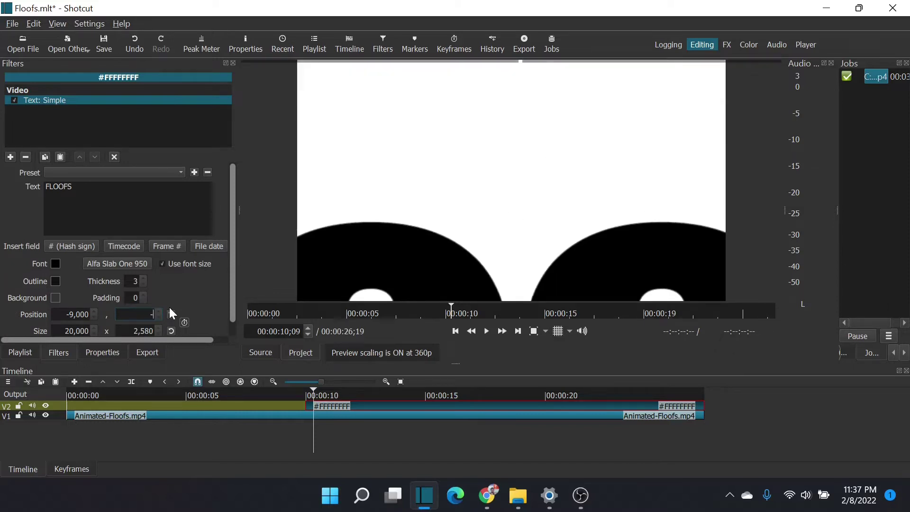
{"action": "type", "text": "900"}
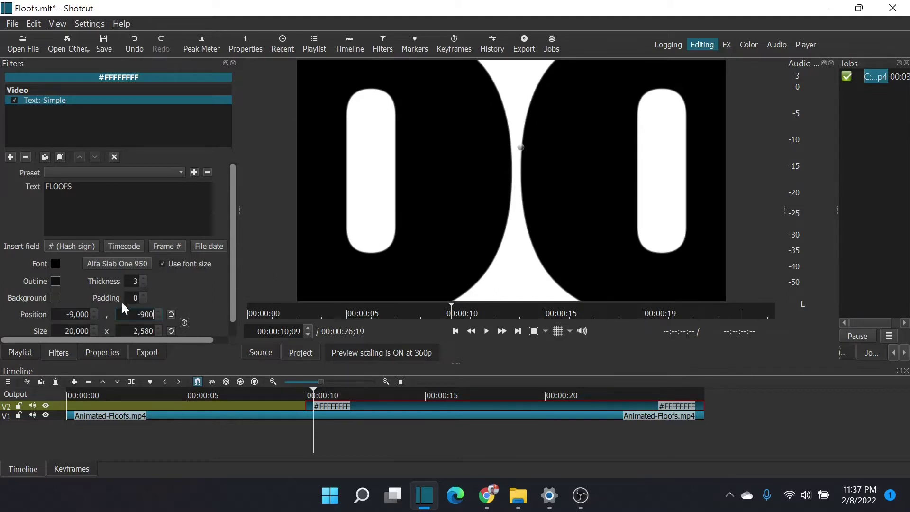
- Nudge the FLOOFS position to -9044, -814 with the mouse wheel to centre the O letters
{"action": "left_click", "coordinate": [78, 315]}
{"action": "scroll", "coordinate": [79, 314], "scroll_direction": "down", "scroll_amount": 17}
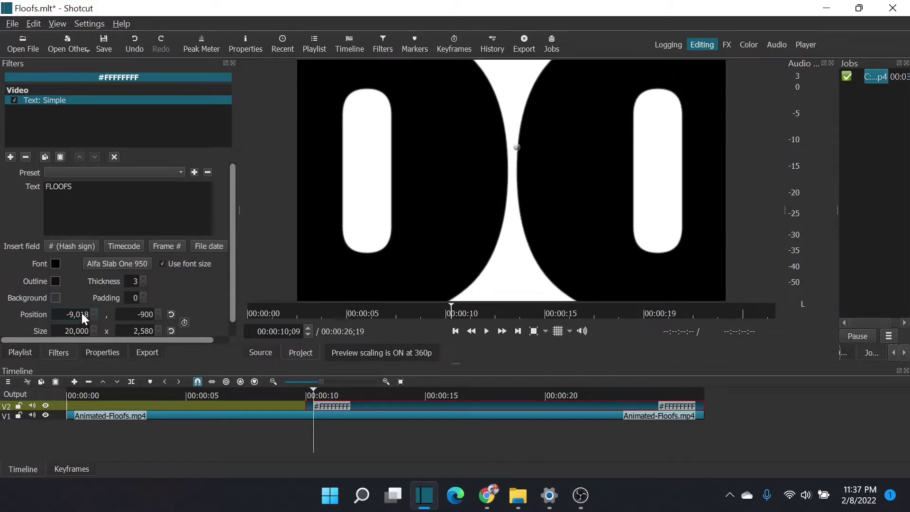
{"action": "scroll", "coordinate": [78, 314], "scroll_direction": "down", "scroll_amount": 20}
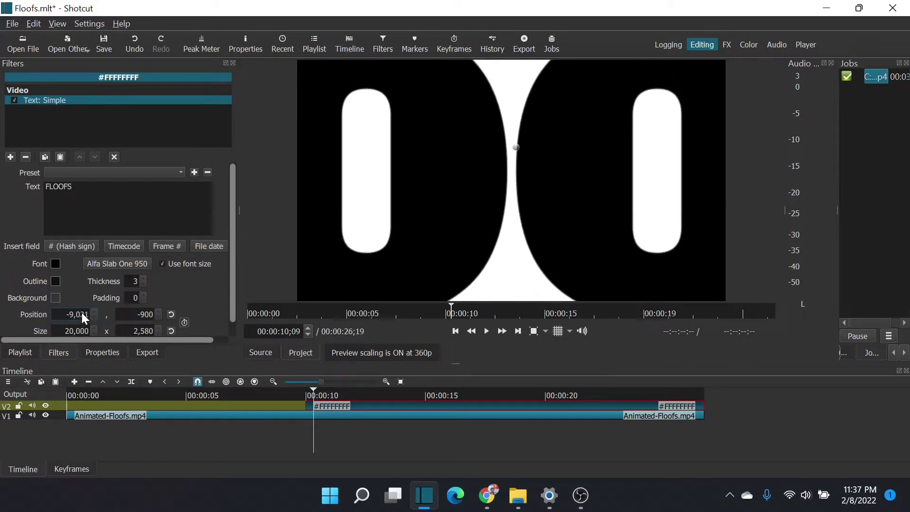
{"action": "scroll", "coordinate": [82, 314], "scroll_direction": "down", "scroll_amount": 3}
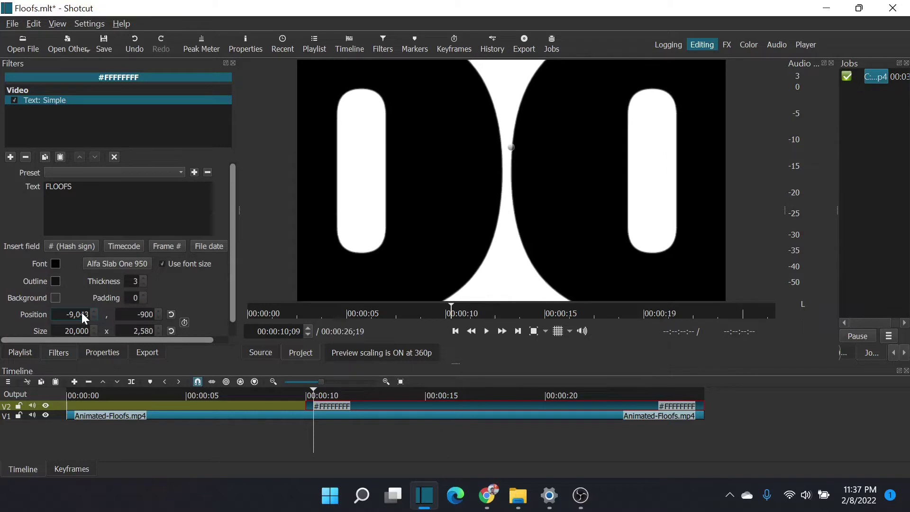
{"action": "scroll", "coordinate": [82, 314], "scroll_direction": "down", "scroll_amount": 2}
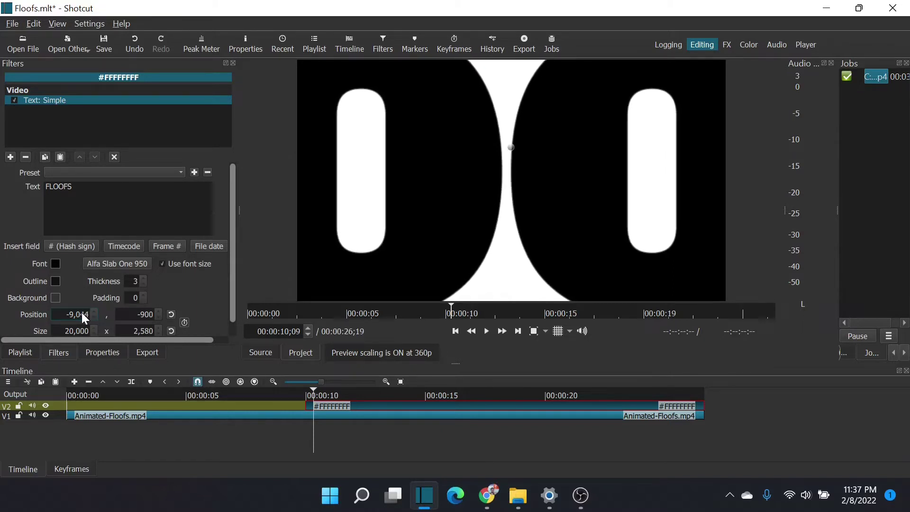
{"action": "scroll", "coordinate": [143, 316], "scroll_direction": "up", "scroll_amount": 20}
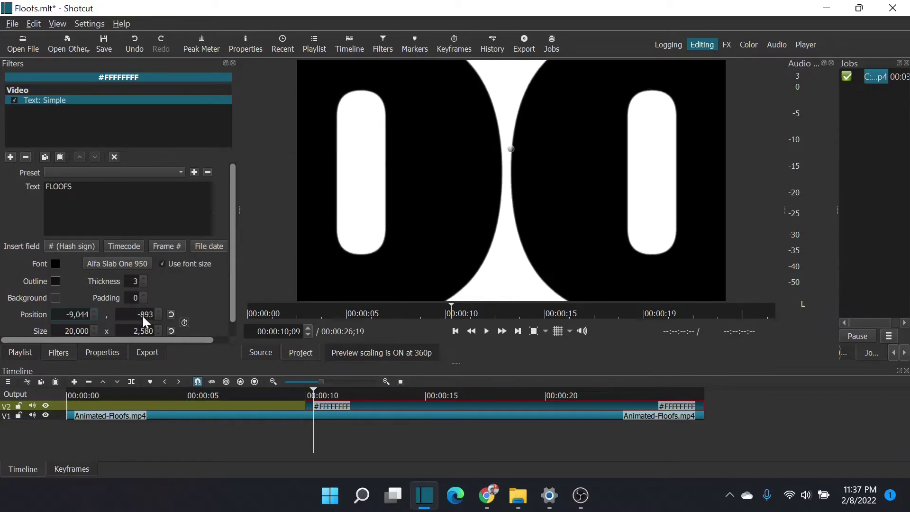
{"action": "scroll", "coordinate": [143, 316], "scroll_direction": "up", "scroll_amount": 20}
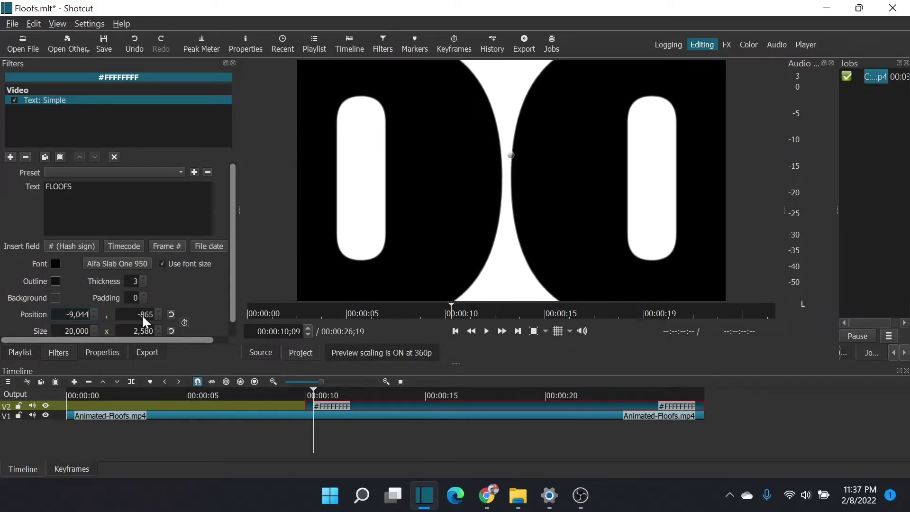
{"action": "scroll", "coordinate": [144, 317], "scroll_direction": "up", "scroll_amount": 20}
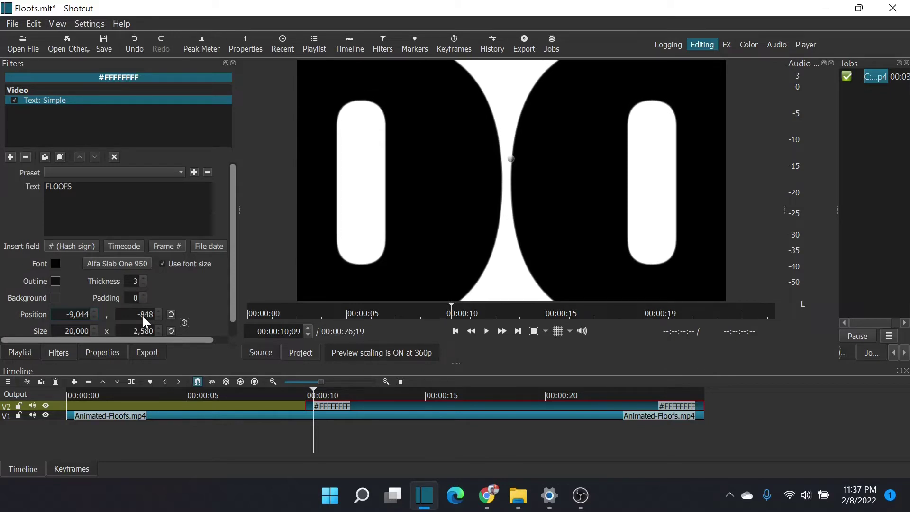
{"action": "scroll", "coordinate": [143, 316], "scroll_direction": "up", "scroll_amount": 18}
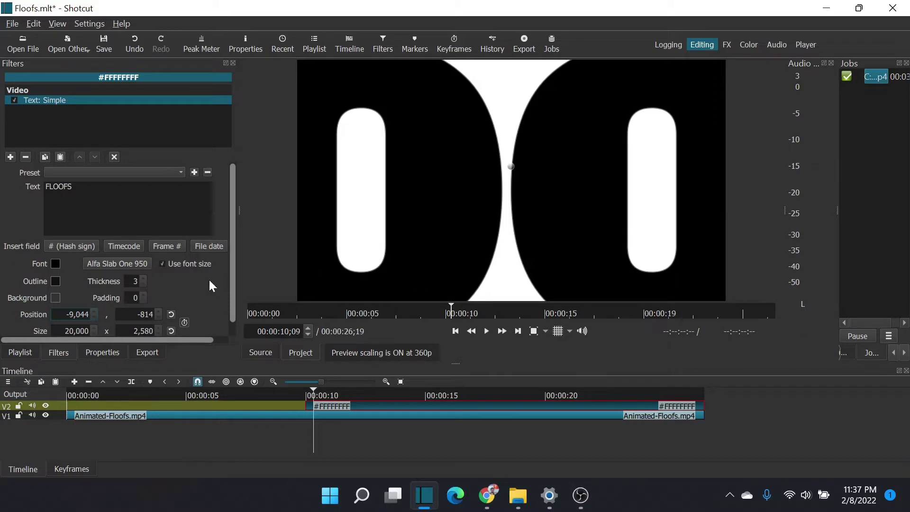
{"action": "left_click", "coordinate": [13, 157]}
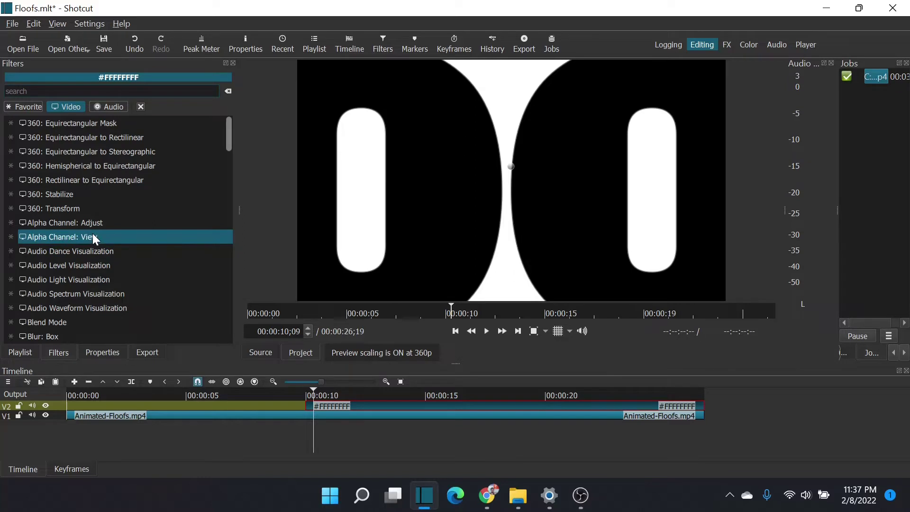
- Add a Chroma Key: Simple filter to the text clip that keys out black, revealing the dog video through the letters
{"action": "scroll", "coordinate": [92, 237], "scroll_direction": "down", "scroll_amount": 6}
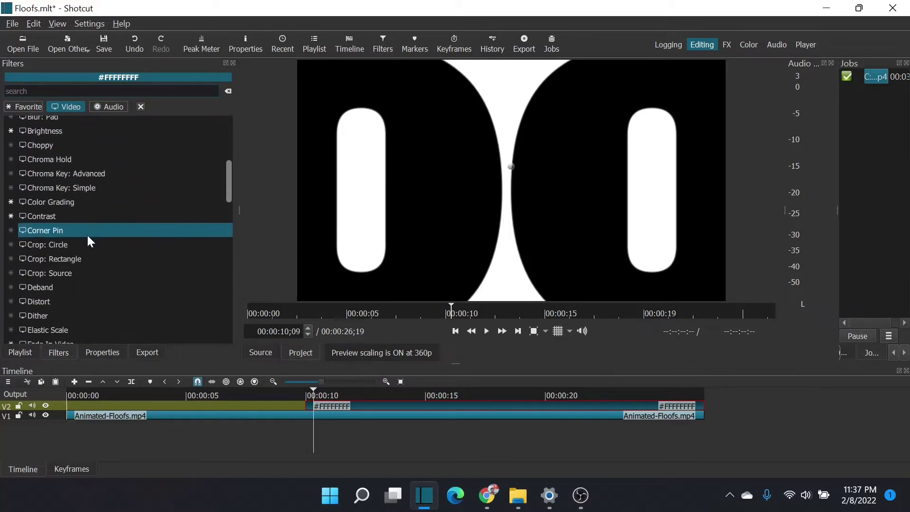
{"action": "scroll", "coordinate": [88, 242], "scroll_direction": "up", "scroll_amount": 1}
{"action": "left_click", "coordinate": [90, 244]}
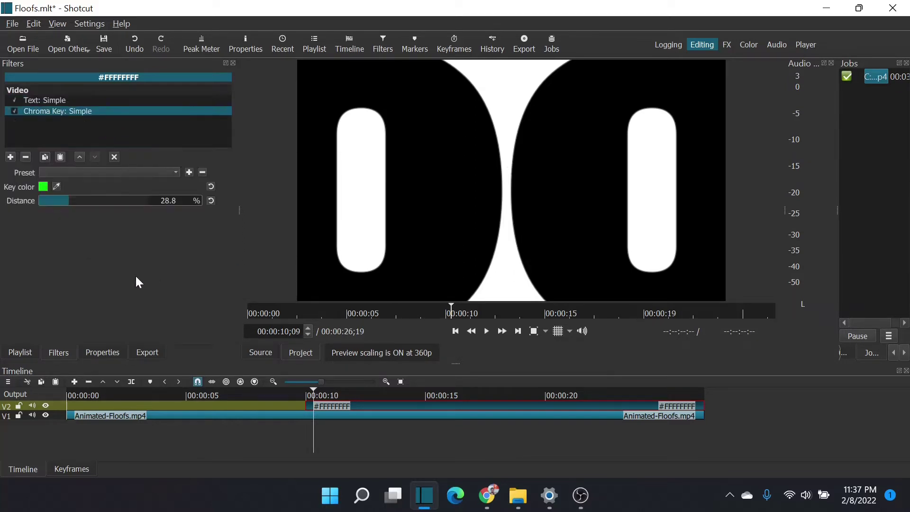
{"action": "left_click", "coordinate": [43, 186]}
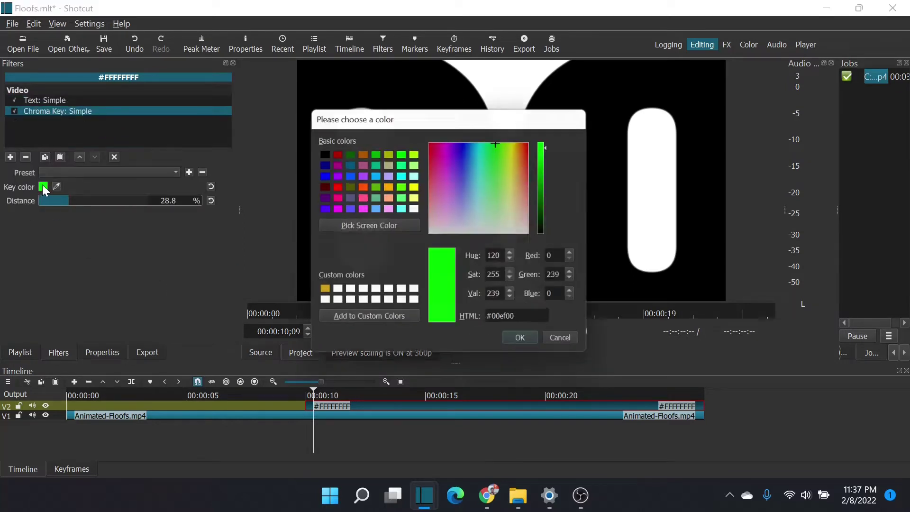
{"action": "left_click", "coordinate": [322, 152]}
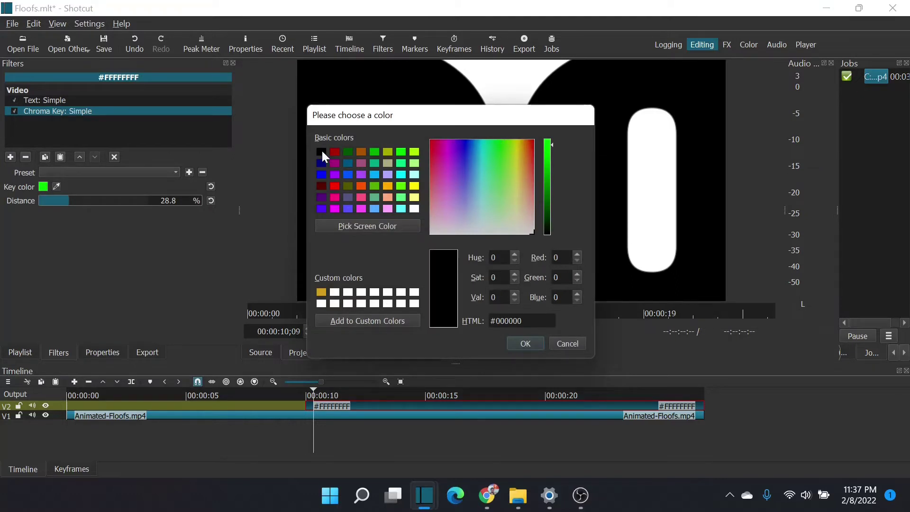
{"action": "left_click", "coordinate": [530, 342]}
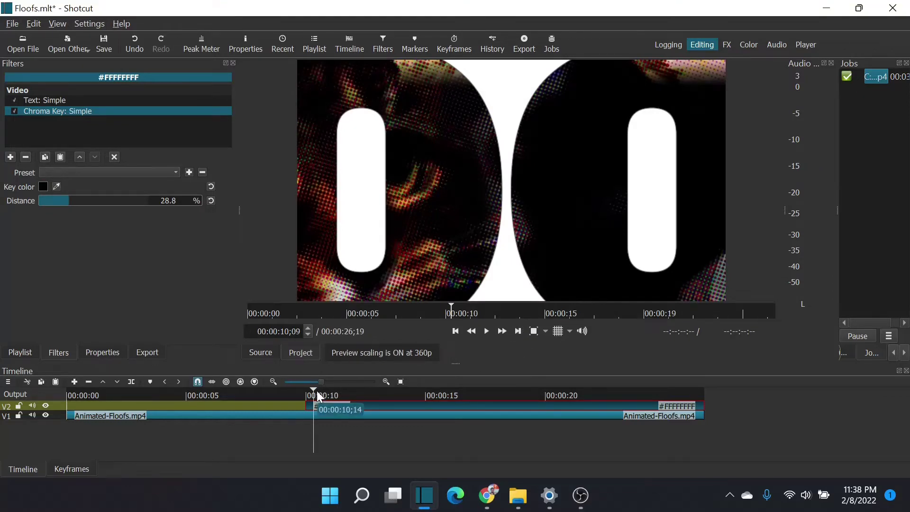
{"action": "mouse_move", "coordinate": [317, 389]}
{"action": "left_mouse_down"}
{"action": "mouse_move", "coordinate": [429, 394]}
{"action": "mouse_move", "coordinate": [306, 394]}
{"action": "left_mouse_up"}
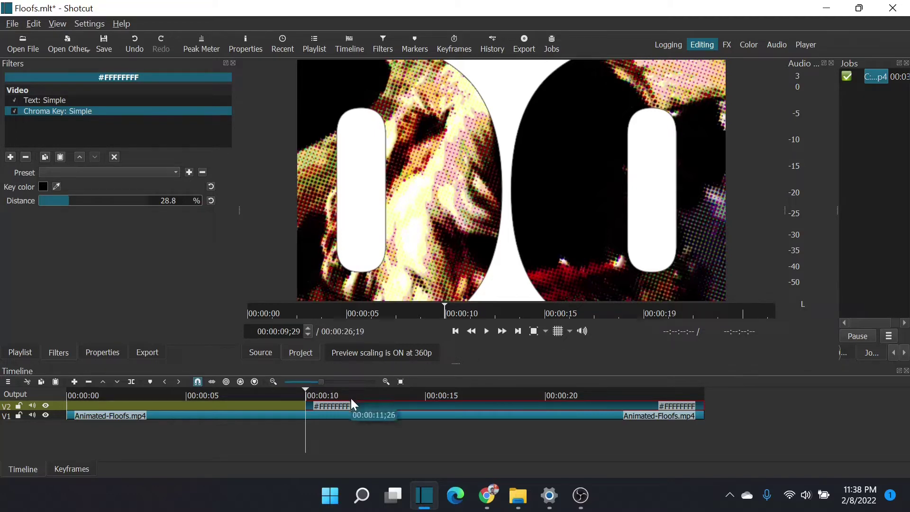
{"action": "left_click", "coordinate": [45, 100]}
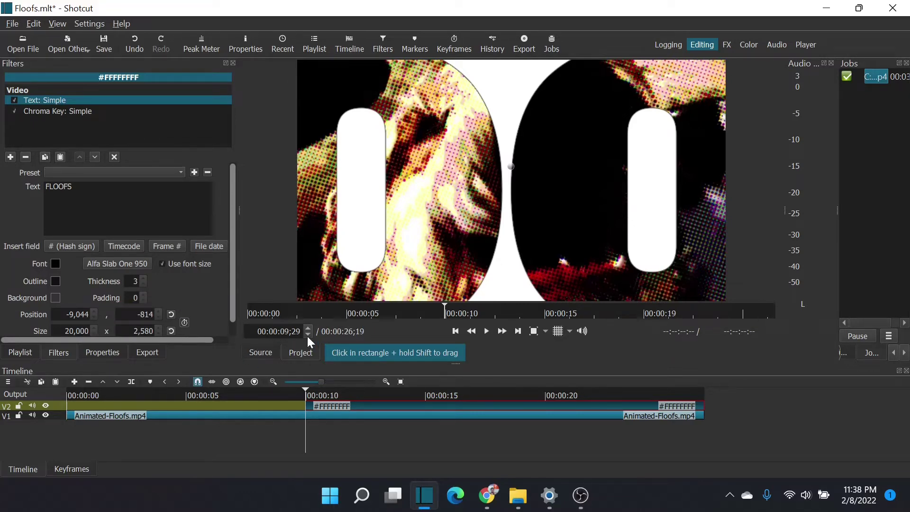
- At the start of the text clip, enable Position/Size keyframing on the Text: Simple filter
{"action": "left_click", "coordinate": [314, 391]}
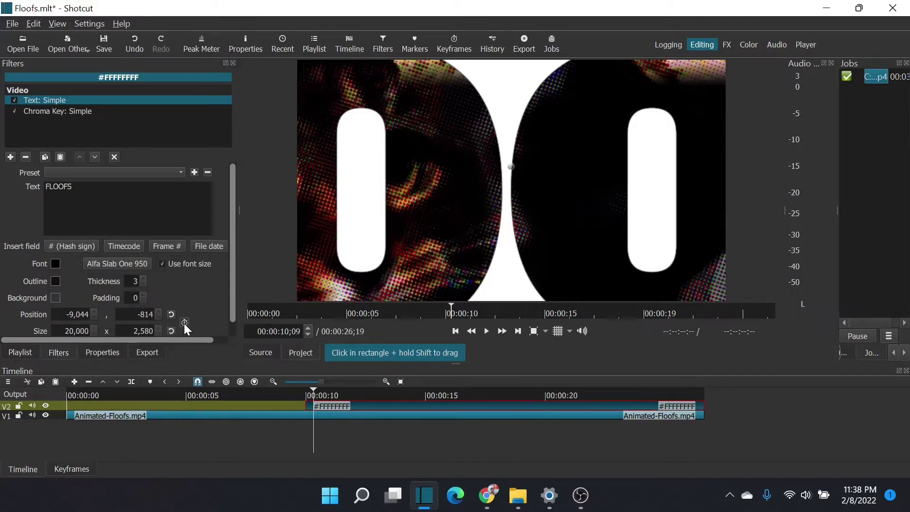
{"action": "left_click", "coordinate": [456, 332]}
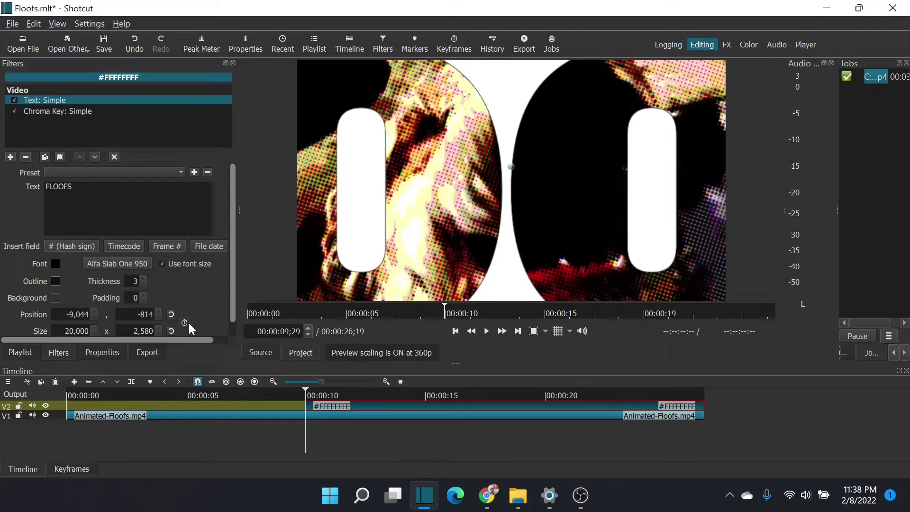
{"action": "left_click", "coordinate": [185, 323]}
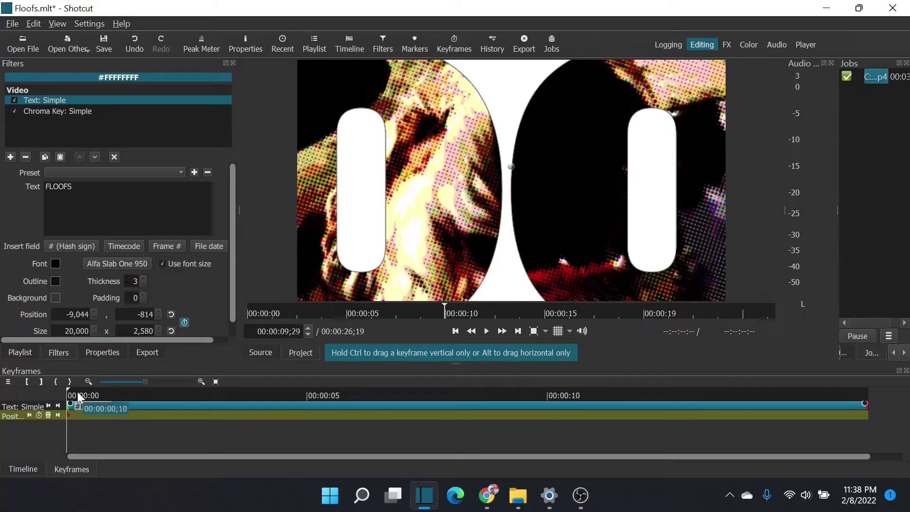
{"action": "left_click_drag", "start_coordinate": [82, 388], "coordinate": [893, 432]}
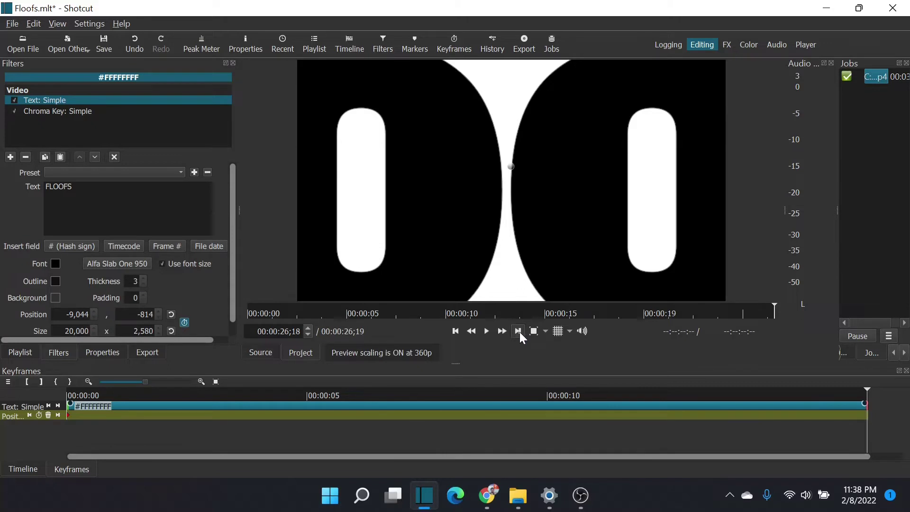
- At the project's end, set the text Size to 1920×1080 and Position to 0, -200
{"action": "left_click", "coordinate": [455, 331]}
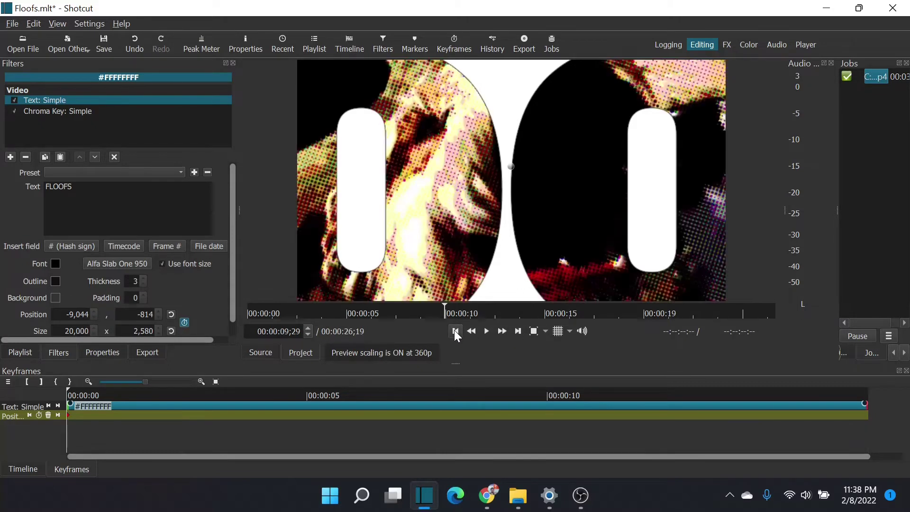
{"action": "left_click", "coordinate": [518, 332]}
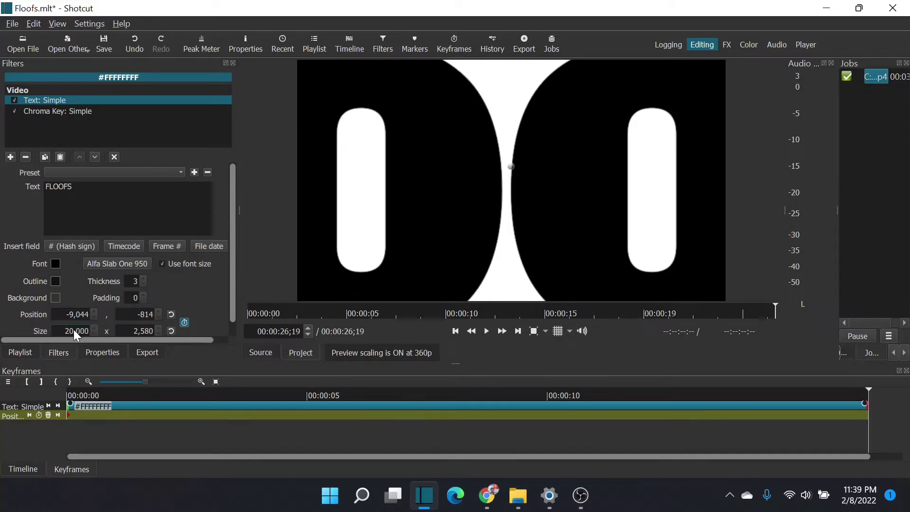
{"action": "left_click", "coordinate": [61, 329]}
{"action": "type", "text": "19"}
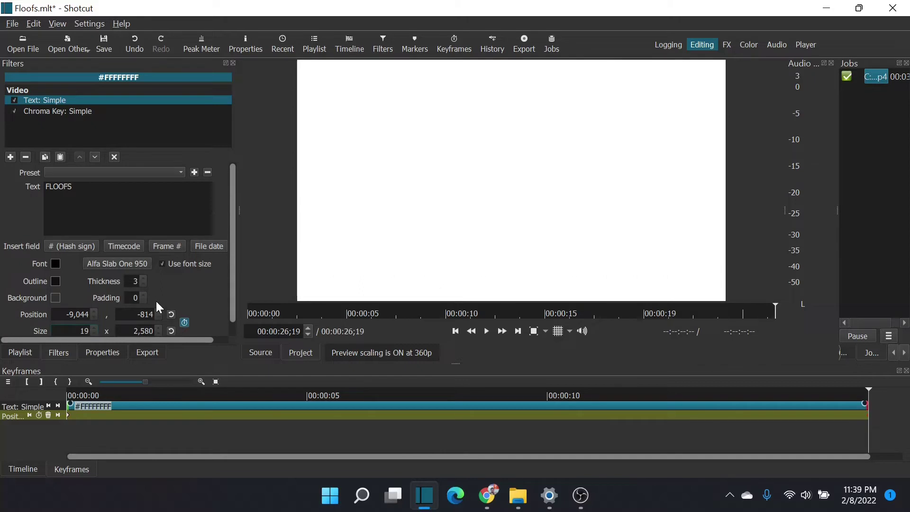
{"action": "type", "text": "20"}
{"action": "left_click", "coordinate": [136, 330]}
{"action": "type", "text": "1"}
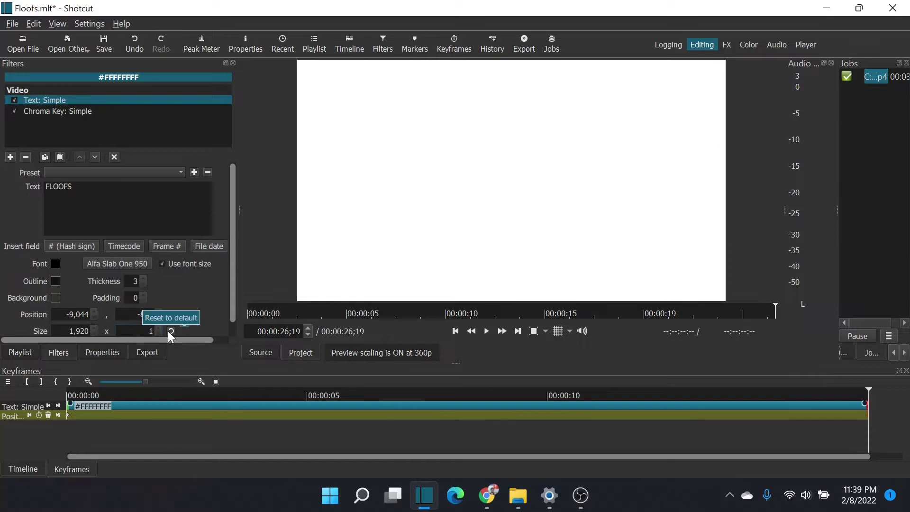
{"action": "left_click", "coordinate": [73, 317]}
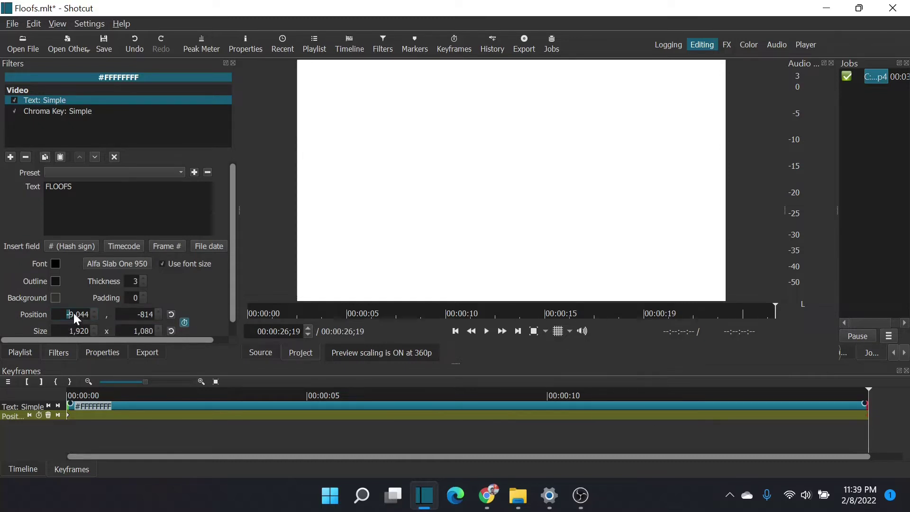
{"action": "type", "text": "0"}
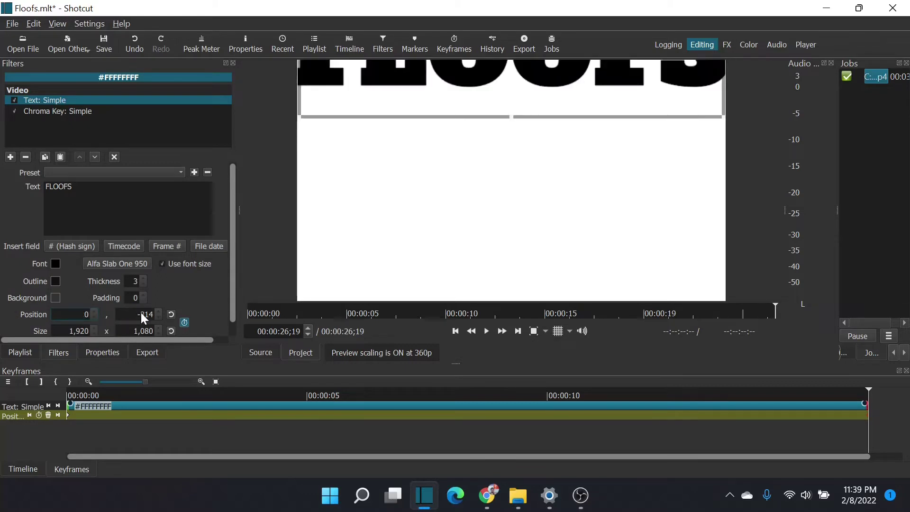
{"action": "left_click", "coordinate": [139, 314]}
{"action": "type", "text": "0"}
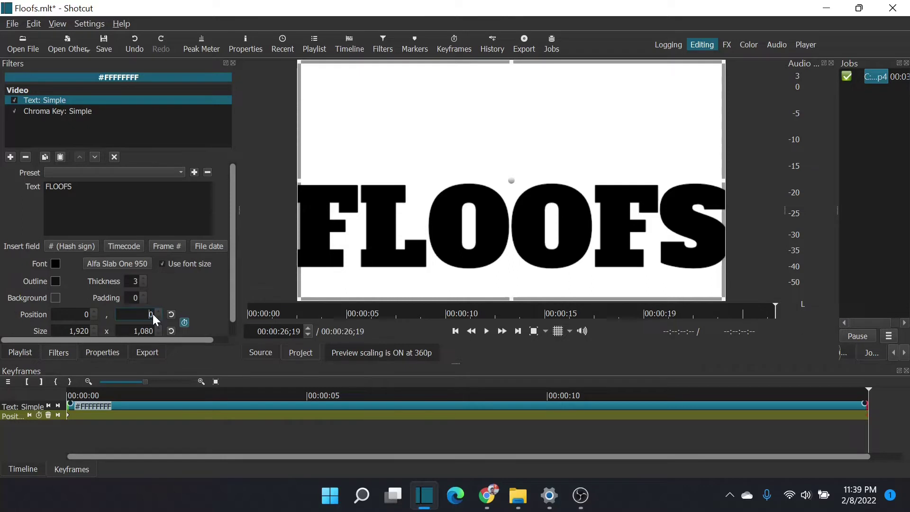
{"action": "type", "text": "-200"}
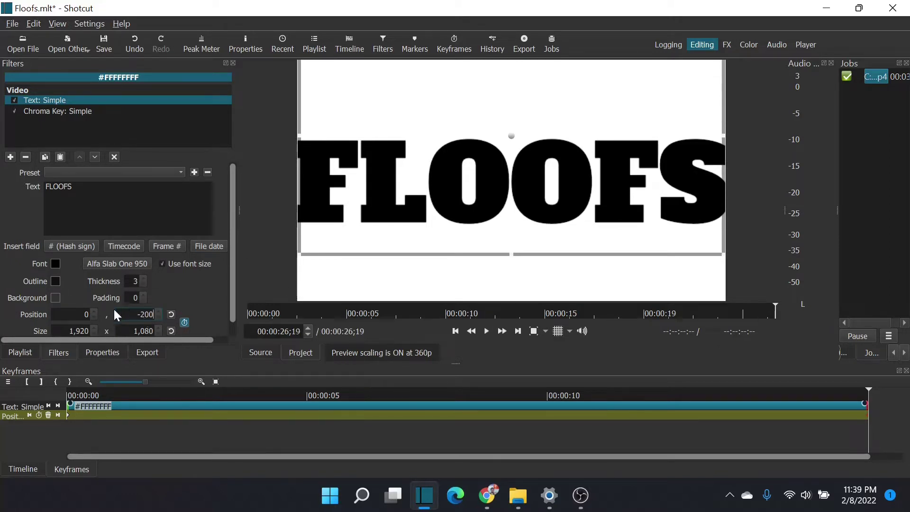
- Narrow the text width to 1820 and shift X to 50
{"action": "left_click", "coordinate": [78, 330]}
{"action": "key", "text": "BackSpace"}
{"action": "type", "text": "8"}
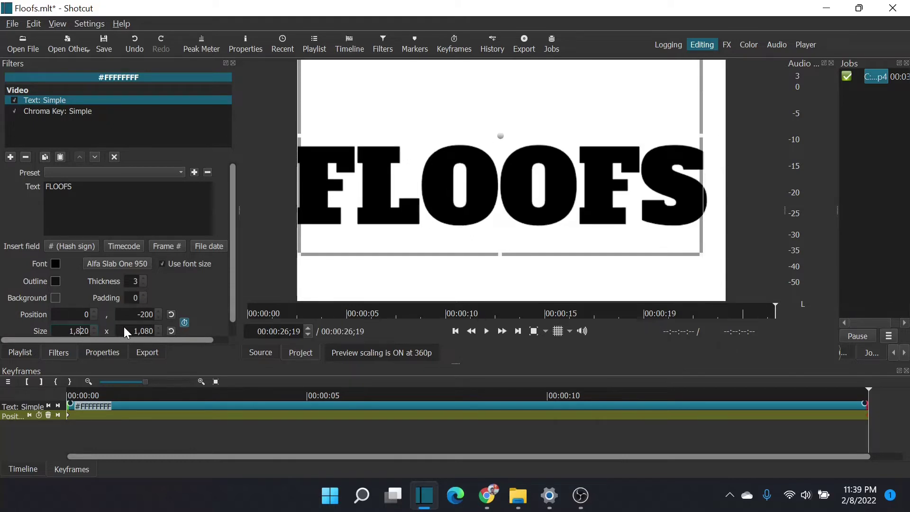
{"action": "left_click", "coordinate": [86, 315]}
{"action": "type", "text": "5"}
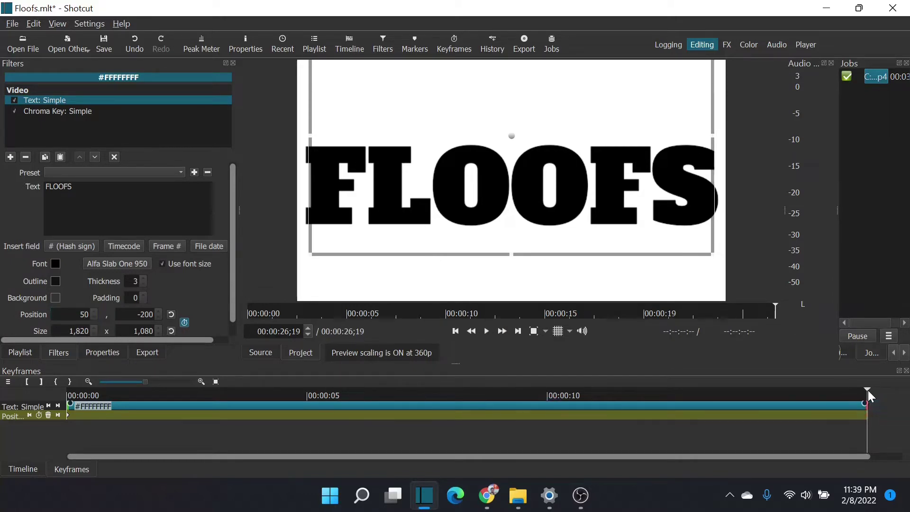
{"action": "left_click_drag", "start_coordinate": [868, 391], "coordinate": [809, 386]}
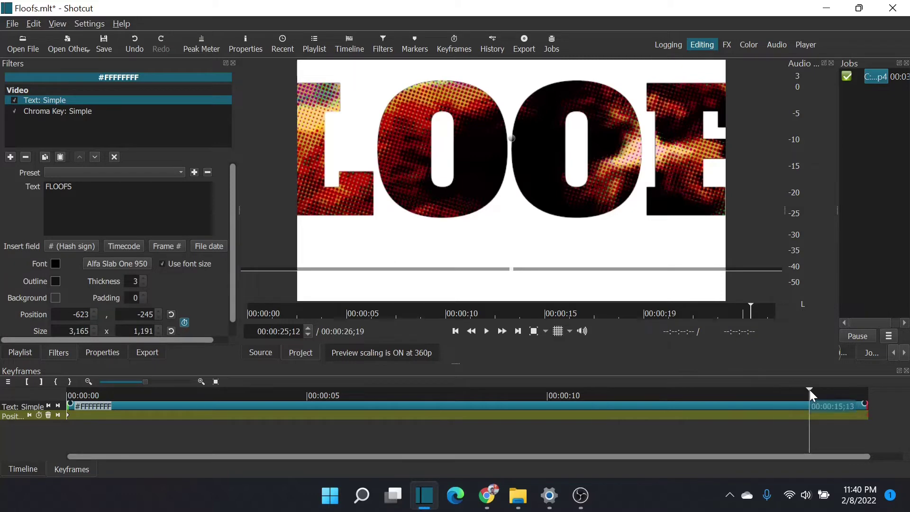
- At 25;12, scroll the text's Y position from -245 to -97 to add a keyframe, then preview it
{"action": "left_click", "coordinate": [141, 314]}
{"action": "scroll", "coordinate": [141, 314], "scroll_direction": "up", "scroll_amount": 6}
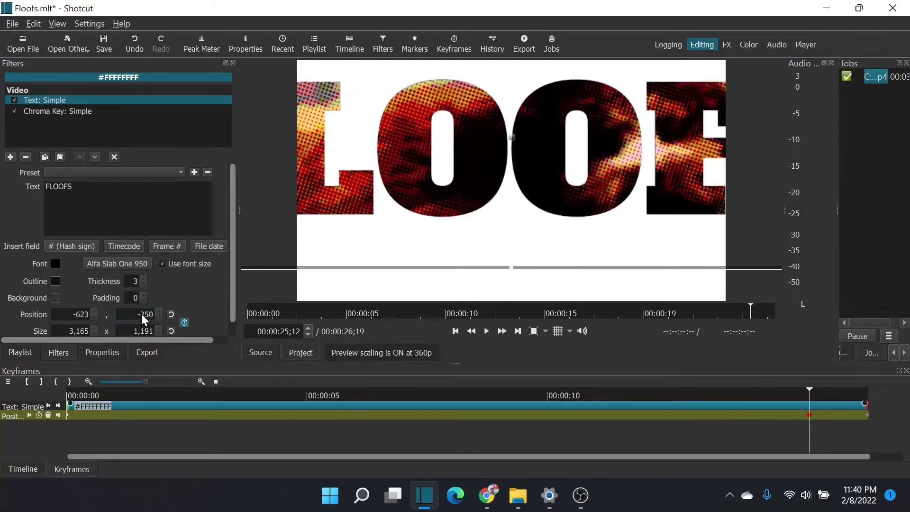
{"action": "scroll", "coordinate": [142, 314], "scroll_direction": "up", "scroll_amount": 20}
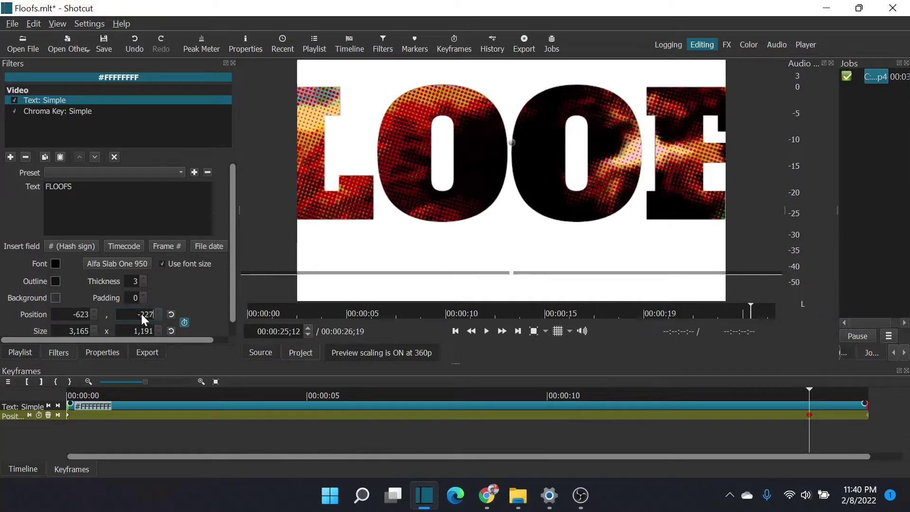
{"action": "scroll", "coordinate": [141, 314], "scroll_direction": "up", "scroll_amount": 20}
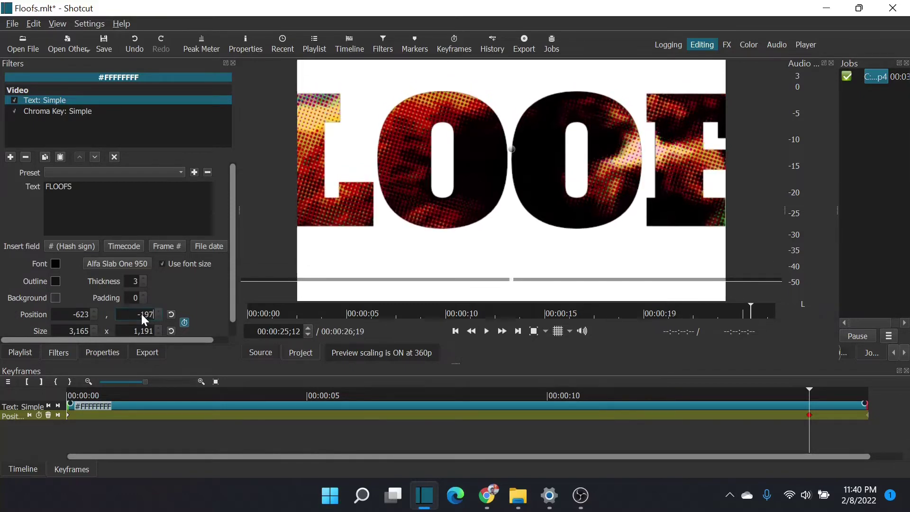
{"action": "scroll", "coordinate": [141, 313], "scroll_direction": "up", "scroll_amount": 20}
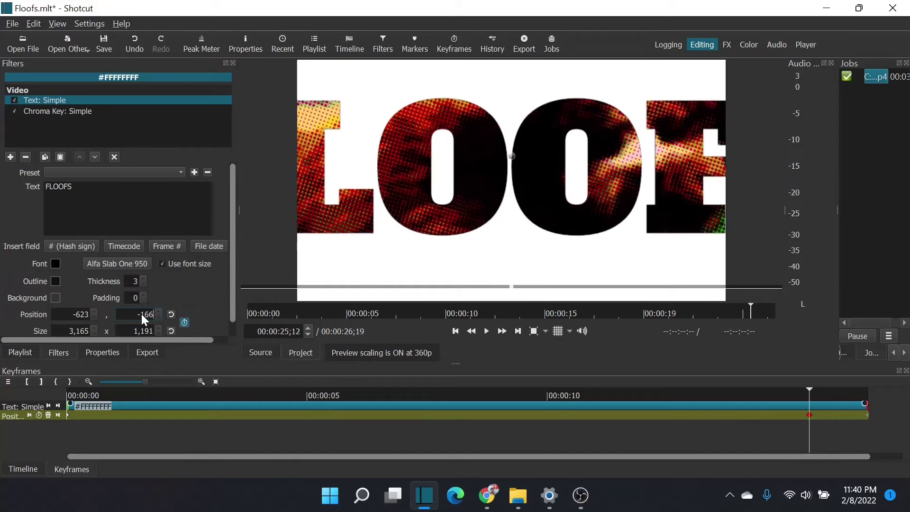
{"action": "scroll", "coordinate": [142, 314], "scroll_direction": "up", "scroll_amount": 20}
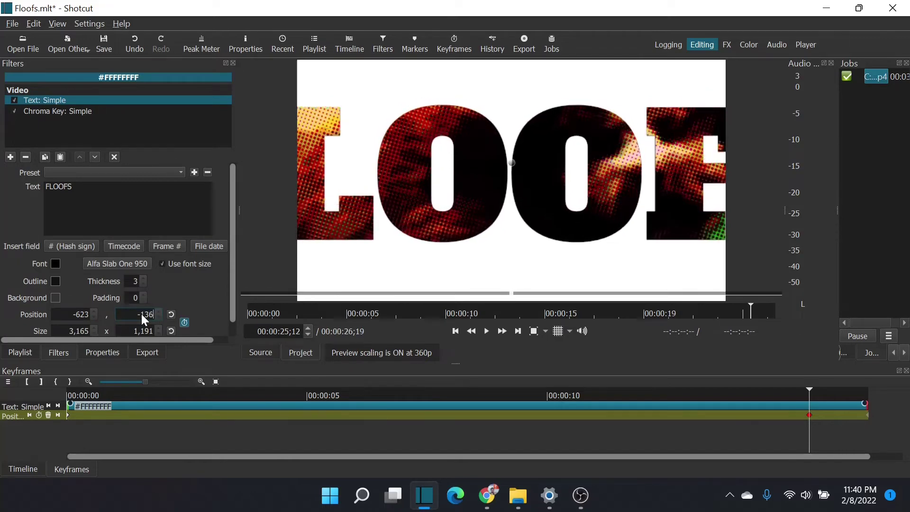
{"action": "scroll", "coordinate": [141, 314], "scroll_direction": "up", "scroll_amount": 20}
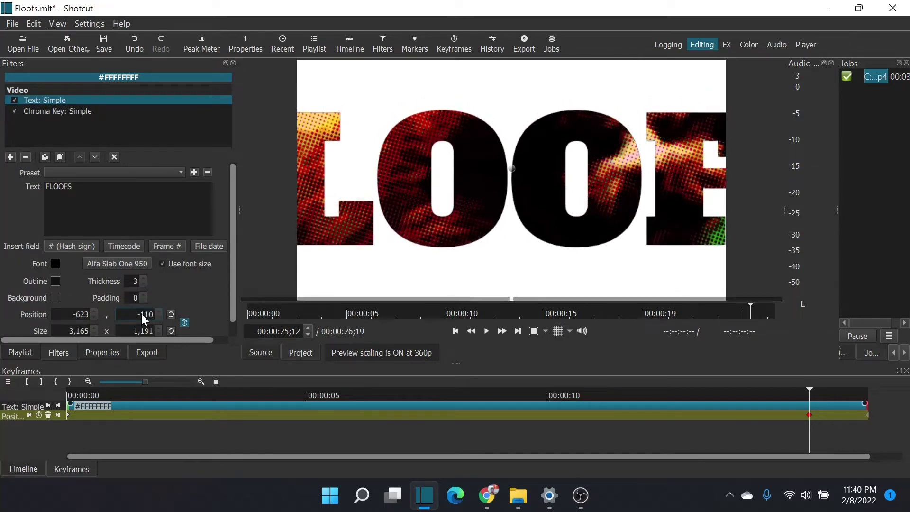
{"action": "scroll", "coordinate": [141, 314], "scroll_direction": "up", "scroll_amount": 9}
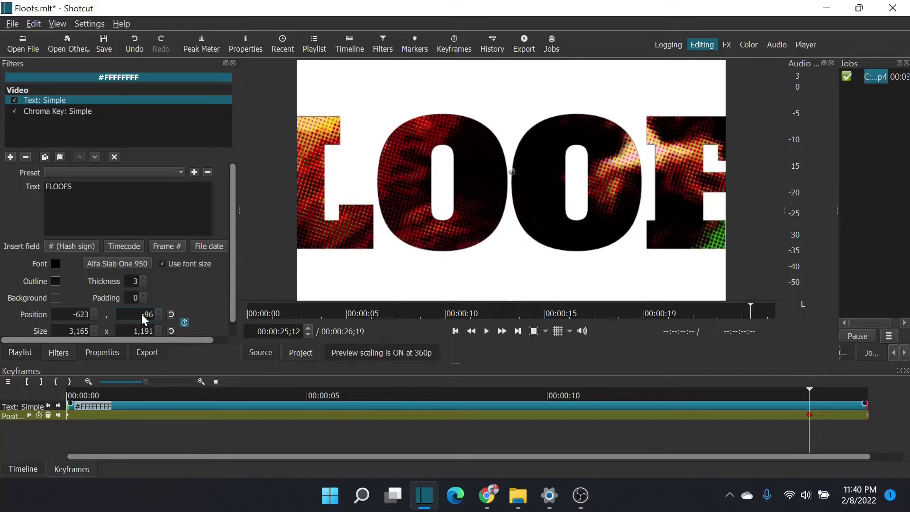
{"action": "scroll", "coordinate": [141, 314], "scroll_direction": "down", "scroll_amount": 1}
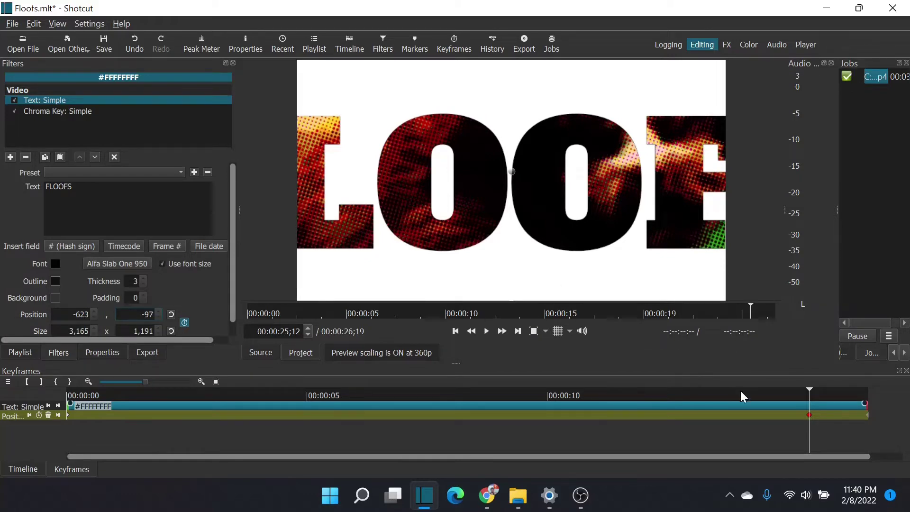
{"action": "left_click_drag", "start_coordinate": [817, 393], "coordinate": [79, 396]}
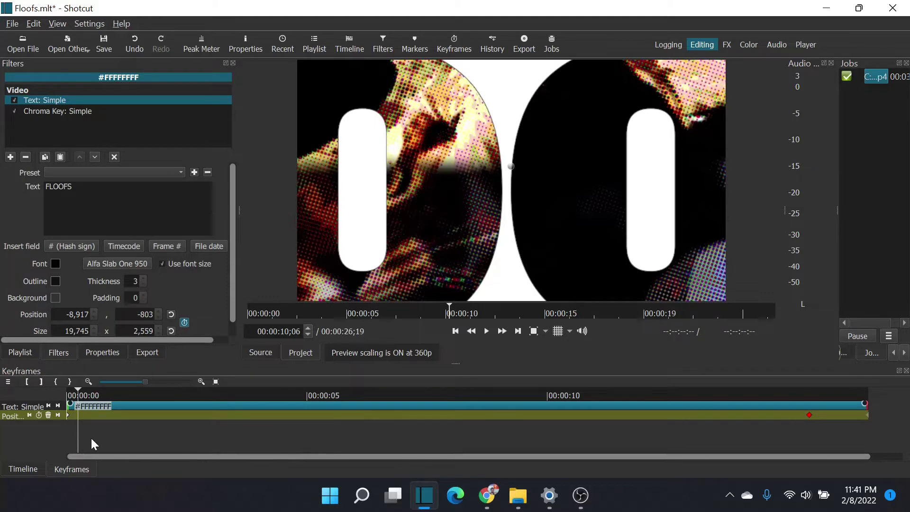
- Return to the Timeline panel and put the playhead at the start of the V2 FLOOFS clip
{"action": "left_click", "coordinate": [25, 469]}
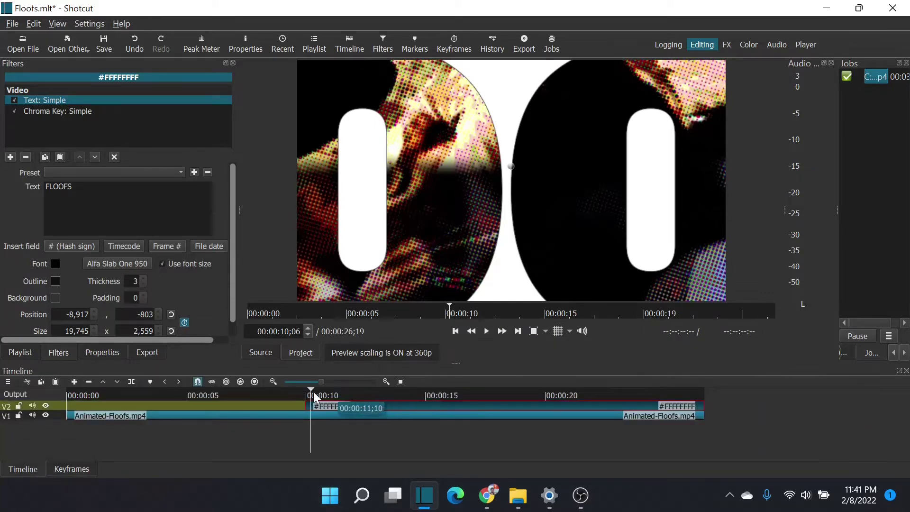
{"action": "mouse_move", "coordinate": [308, 393]}
{"action": "left_mouse_down"}
{"action": "mouse_move", "coordinate": [691, 400]}
{"action": "mouse_move", "coordinate": [699, 391]}
{"action": "mouse_move", "coordinate": [316, 400]}
{"action": "left_mouse_up"}
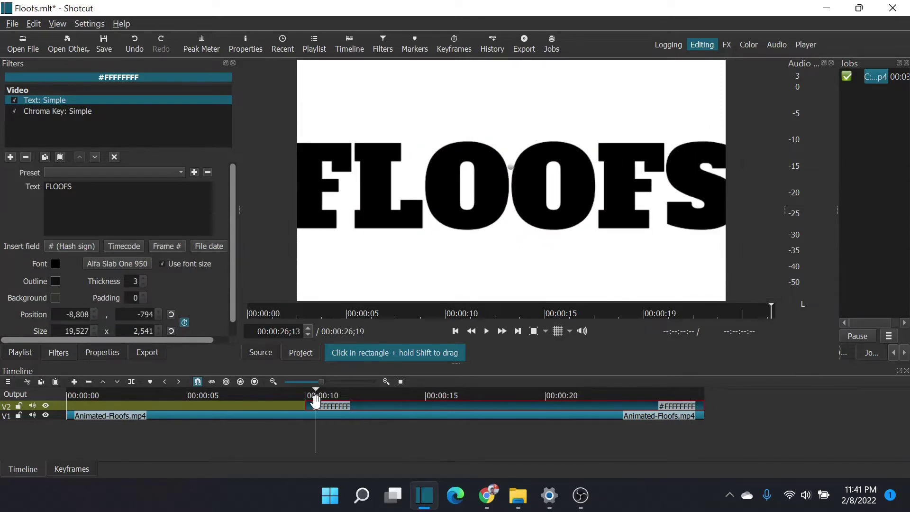
- Add a Fade In Video filter to the text clip that fades opacity over 3 seconds
{"action": "left_click", "coordinate": [9, 157]}
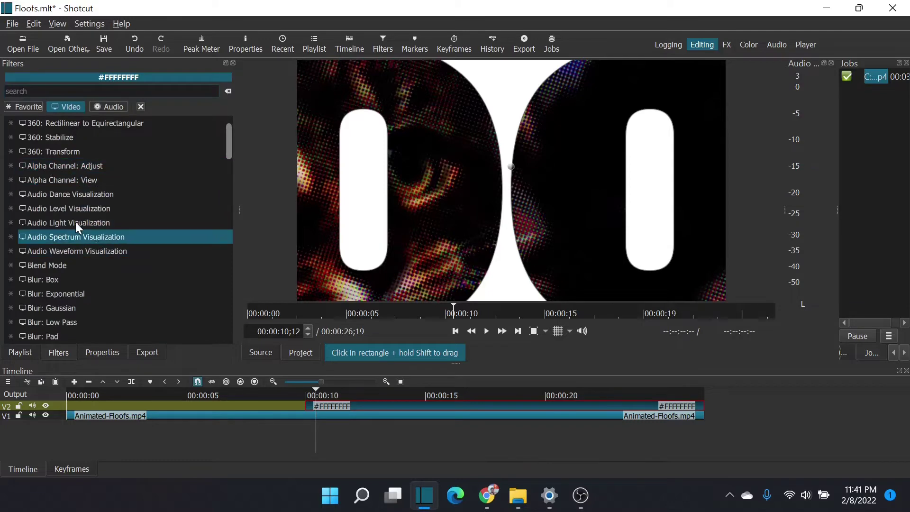
{"action": "type", "text": "fad"}
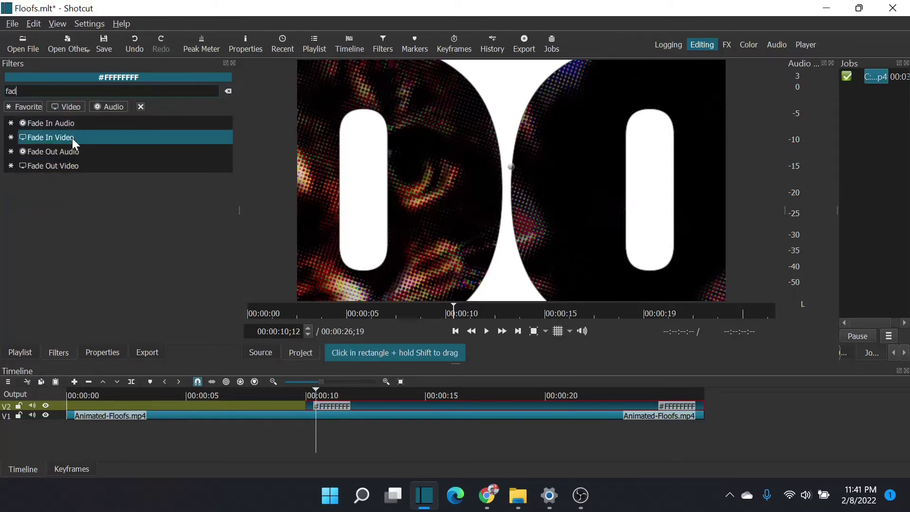
{"action": "left_click", "coordinate": [72, 138]}
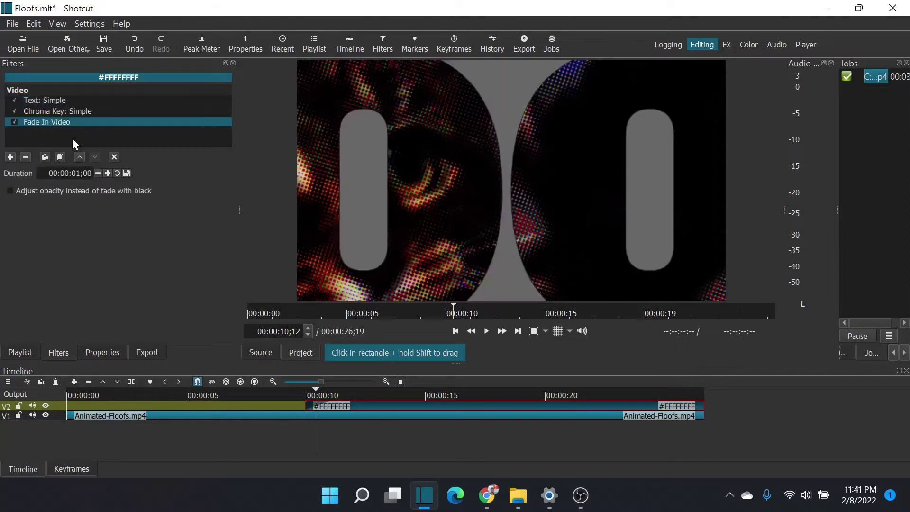
{"action": "left_click", "coordinate": [11, 191]}
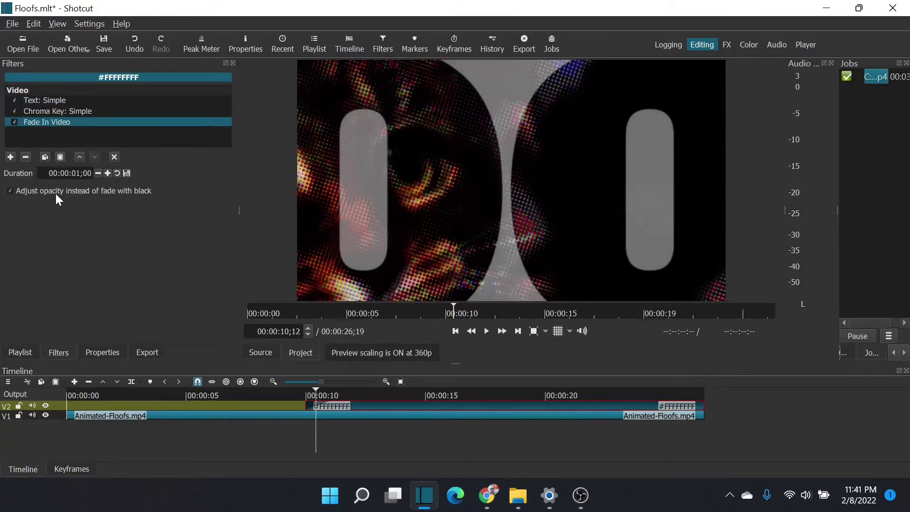
{"action": "triple_click", "coordinate": [95, 173]}
{"action": "key", "text": "Home"}
{"action": "type", "text": "3"}
- Add a new A1 audio track to the timeline
{"action": "right_click", "coordinate": [58, 413]}
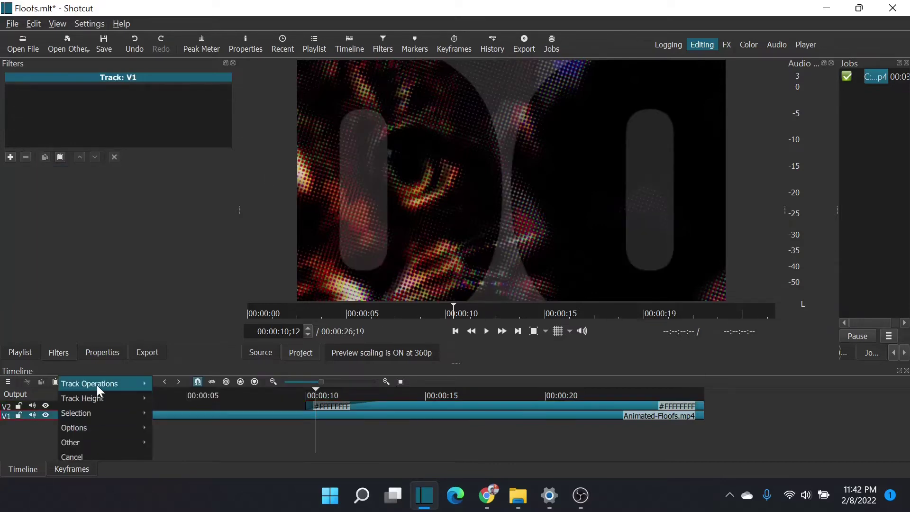
{"action": "mouse_move", "coordinate": [97, 385]}
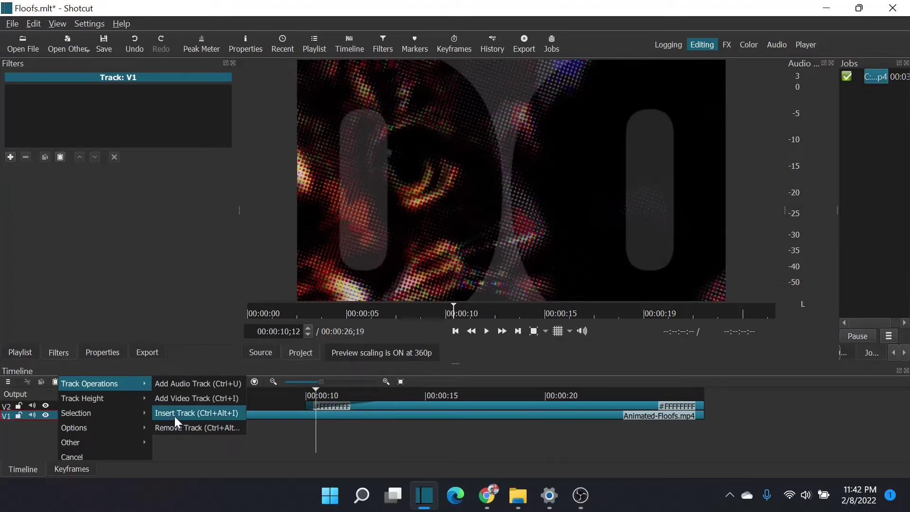
{"action": "left_click", "coordinate": [181, 383]}
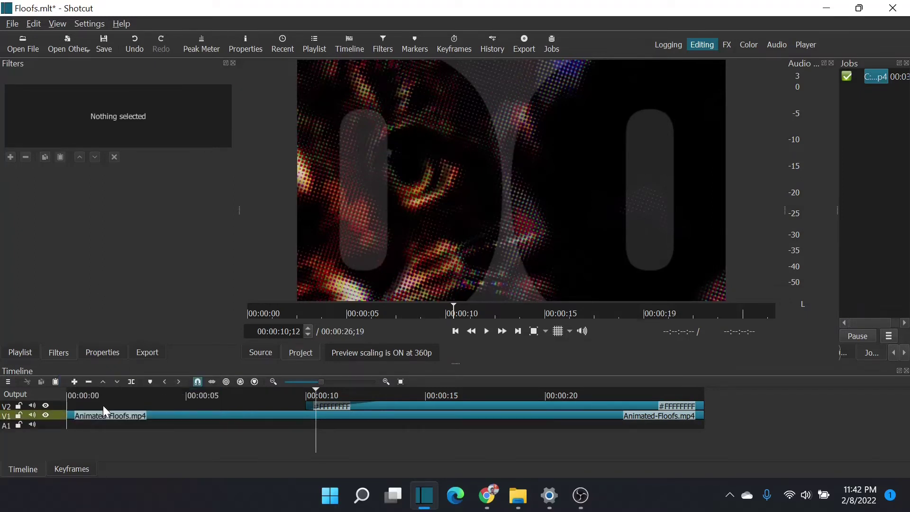
{"action": "left_click", "coordinate": [60, 424]}
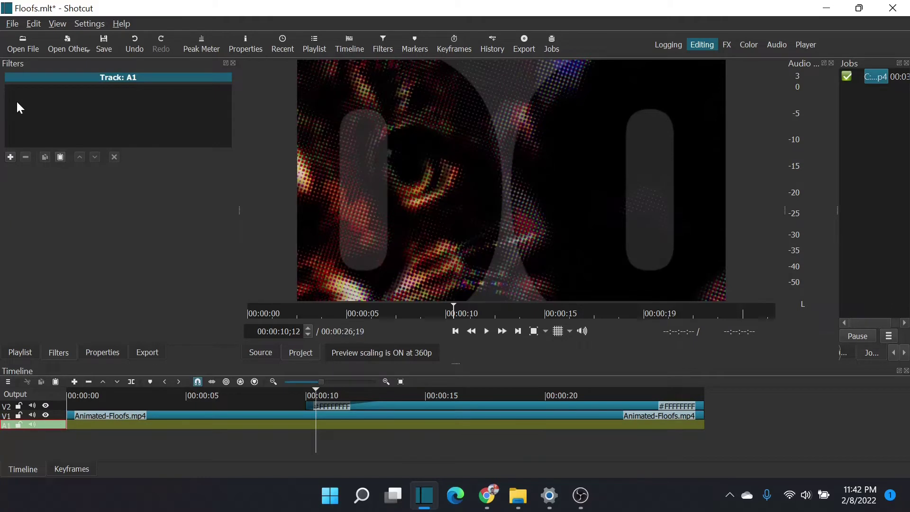
- Drop Claim of Thrones - RKVC.mp3 onto A1 from the start and move the playhead later
{"action": "left_click", "coordinate": [20, 353]}
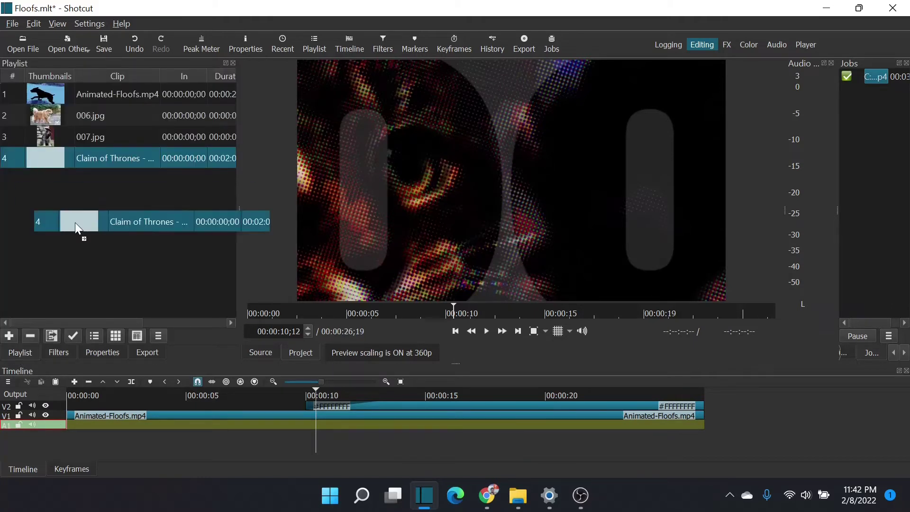
{"action": "left_click_drag", "start_coordinate": [75, 223], "coordinate": [124, 425]}
{"action": "left_click_drag", "start_coordinate": [203, 429], "coordinate": [144, 421]}
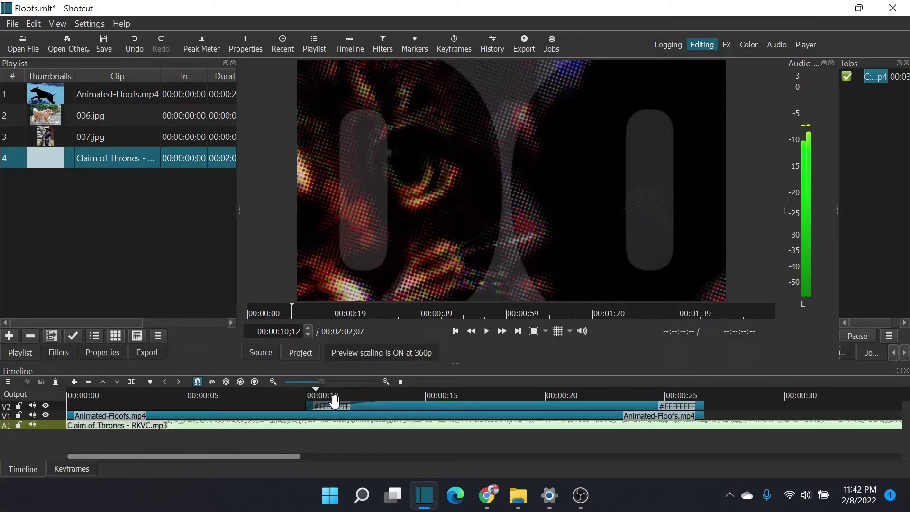
{"action": "left_click_drag", "start_coordinate": [317, 389], "coordinate": [770, 393]}
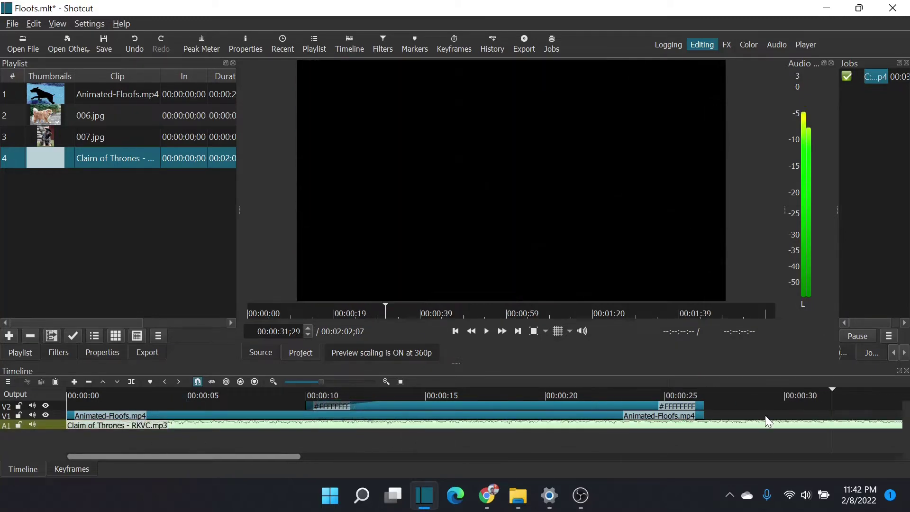
{"action": "left_click_drag", "start_coordinate": [192, 455], "coordinate": [349, 456]}
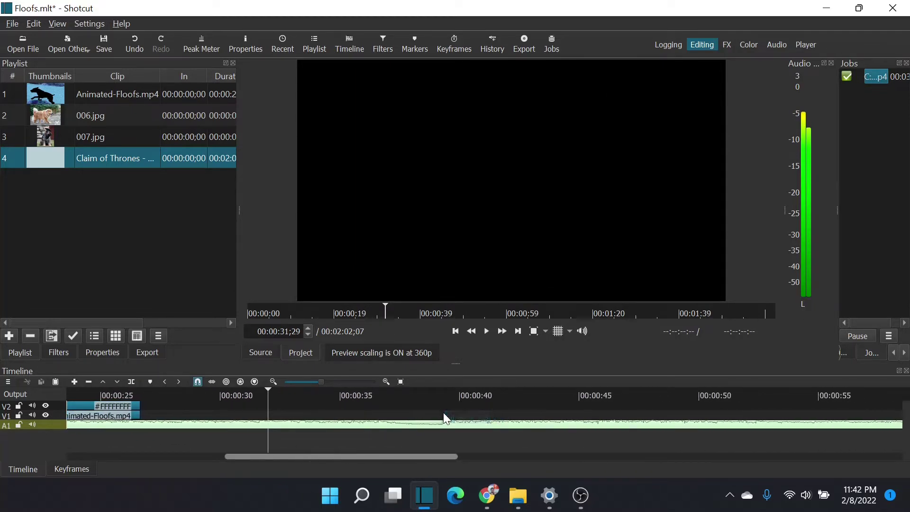
- Split the music at 00:00:39;06 and remove the first part
{"action": "left_click", "coordinate": [437, 393]}
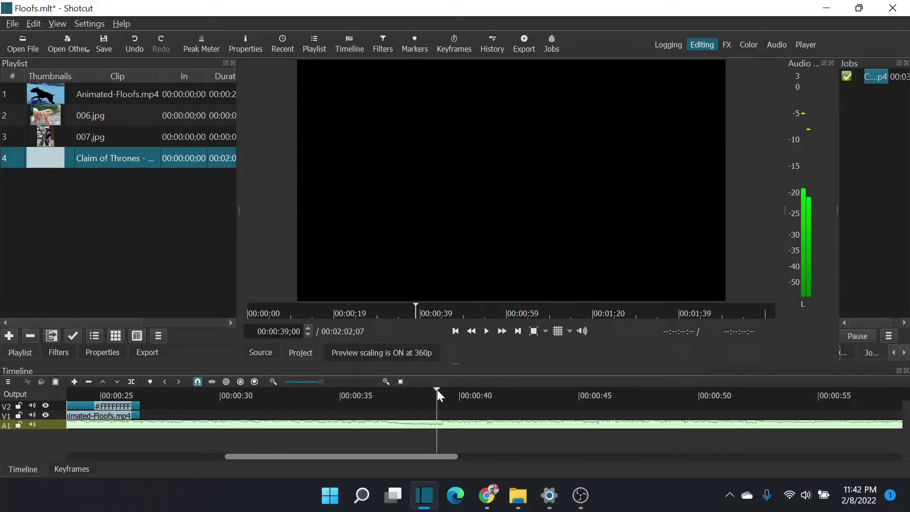
{"action": "left_click", "coordinate": [442, 391]}
{"action": "left_click_drag", "start_coordinate": [441, 389], "coordinate": [442, 389]}
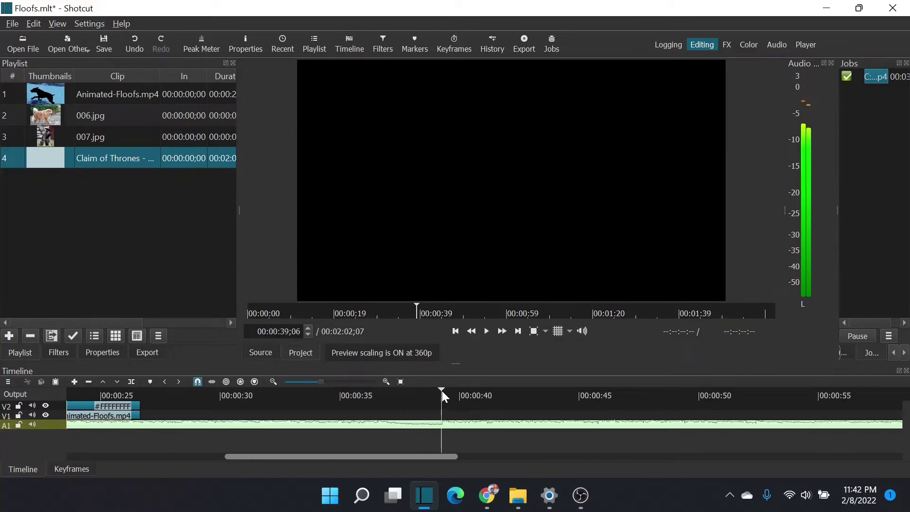
{"action": "left_click", "coordinate": [441, 390]}
{"action": "key", "text": "s"}
{"action": "left_click", "coordinate": [388, 422]}
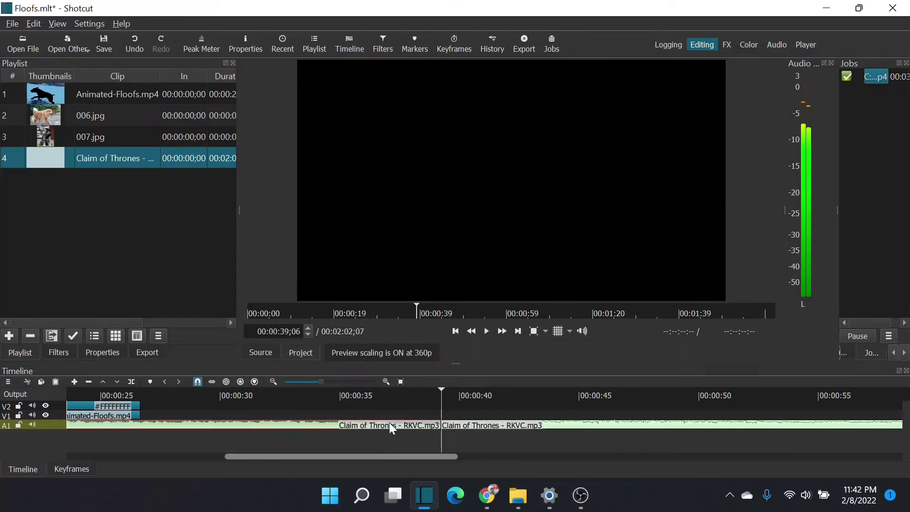
{"action": "right_click", "coordinate": [388, 425]}
{"action": "left_click", "coordinate": [407, 411]}
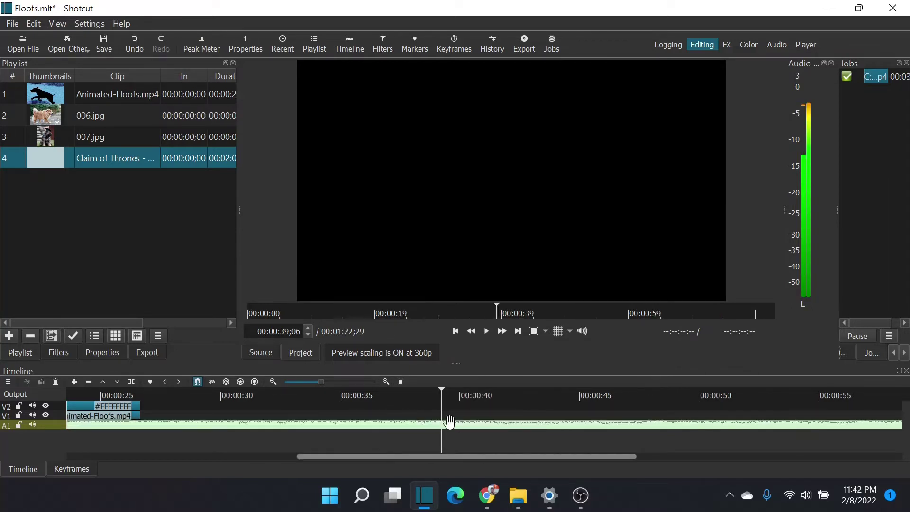
{"action": "left_click_drag", "start_coordinate": [412, 457], "coordinate": [299, 459]}
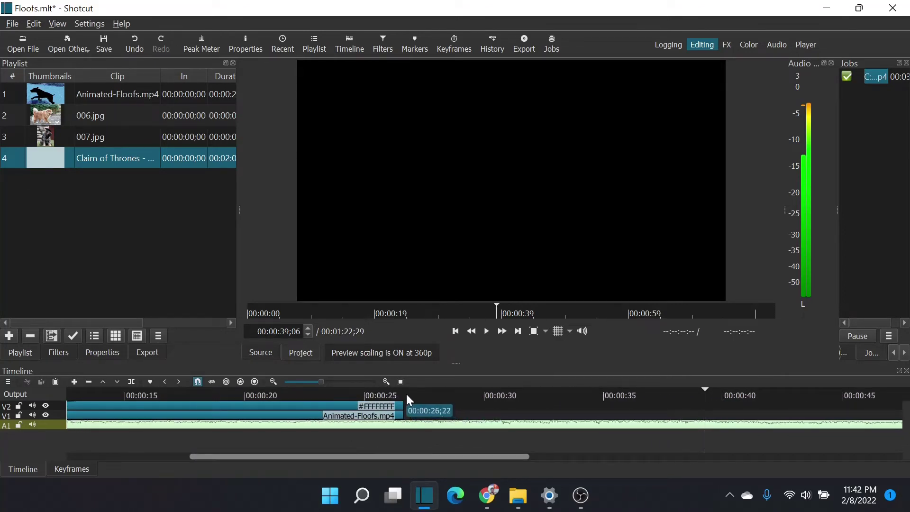
- Split the music at 00:00:26;19, remove everything after it, and return to the start
{"action": "left_click", "coordinate": [405, 393]}
{"action": "left_click", "coordinate": [401, 381]}
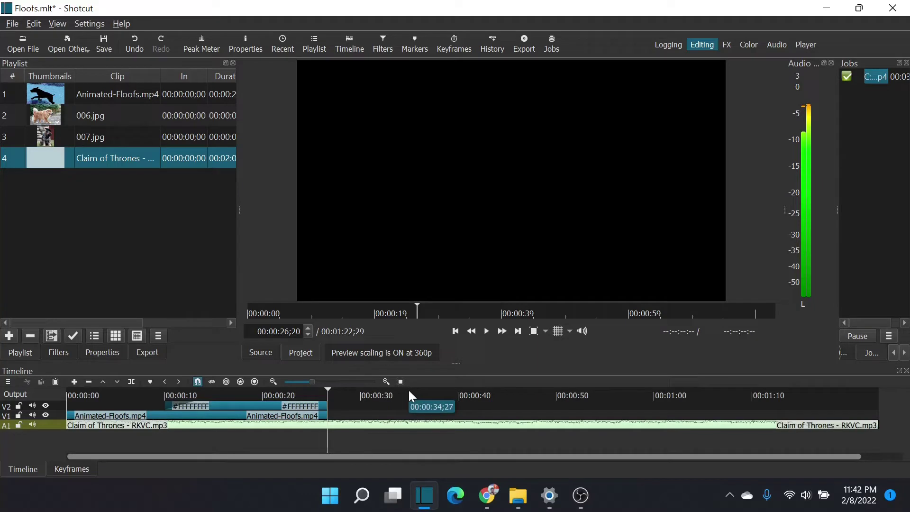
{"action": "left_click", "coordinate": [456, 331]}
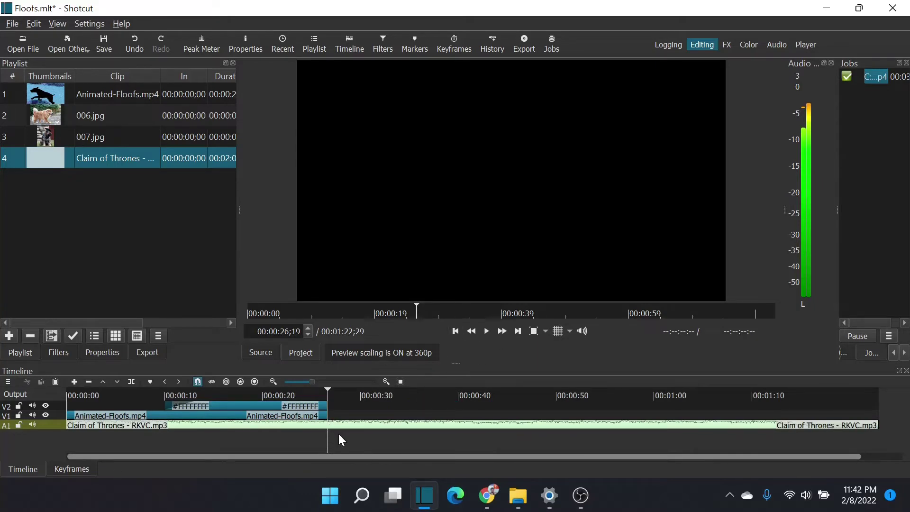
{"action": "key", "text": "s"}
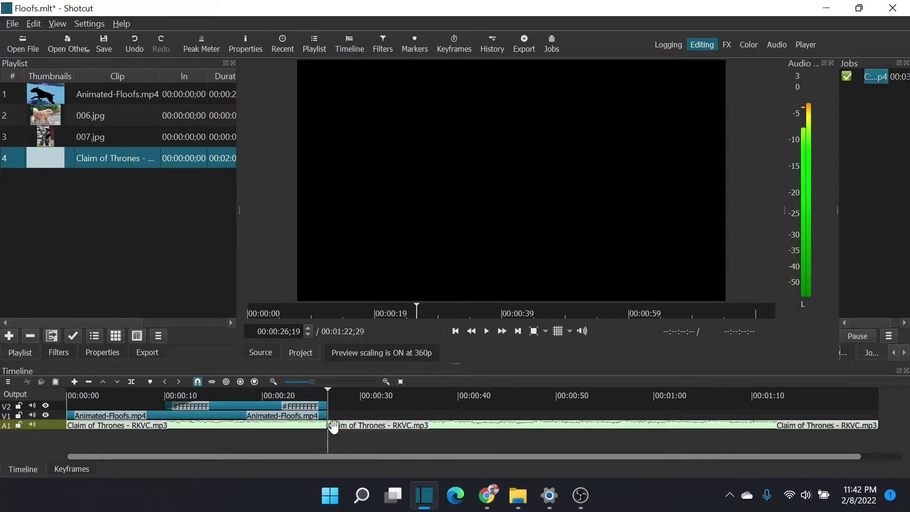
{"action": "left_click", "coordinate": [351, 426]}
{"action": "right_click", "coordinate": [351, 425]}
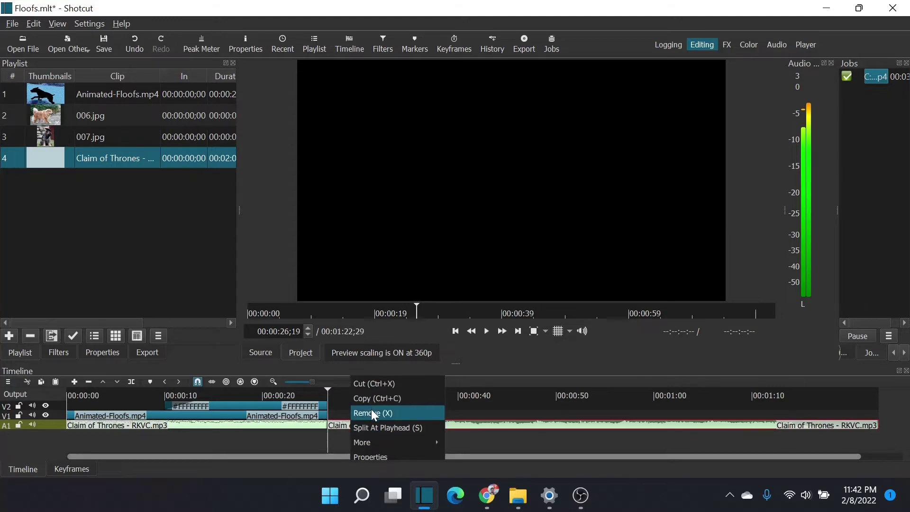
{"action": "left_click", "coordinate": [371, 408]}
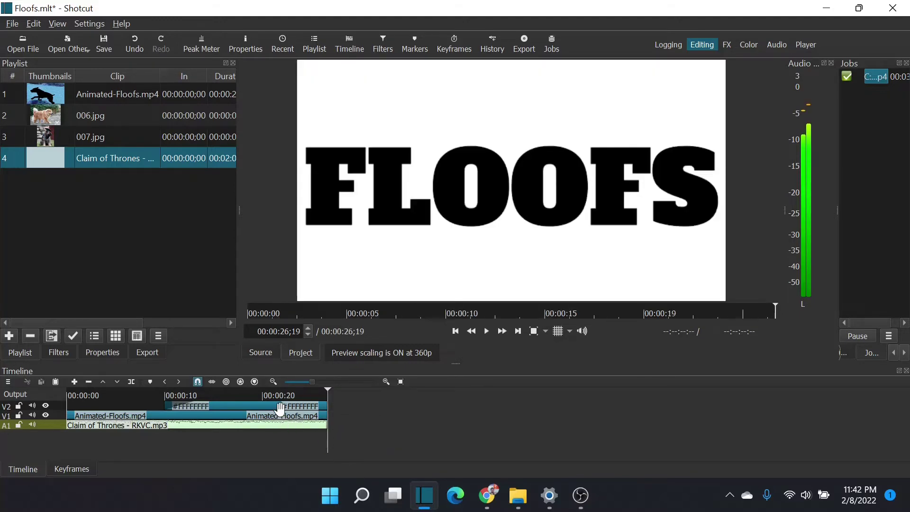
{"action": "left_click", "coordinate": [456, 331]}
{"action": "left_click", "coordinate": [455, 331]}
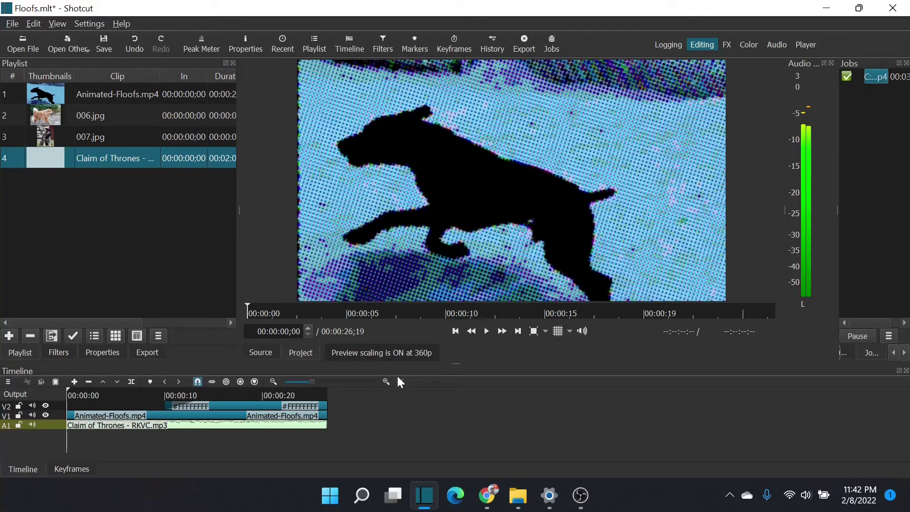
{"action": "scroll", "coordinate": [328, 381], "scroll_direction": "up", "scroll_amount": 2}
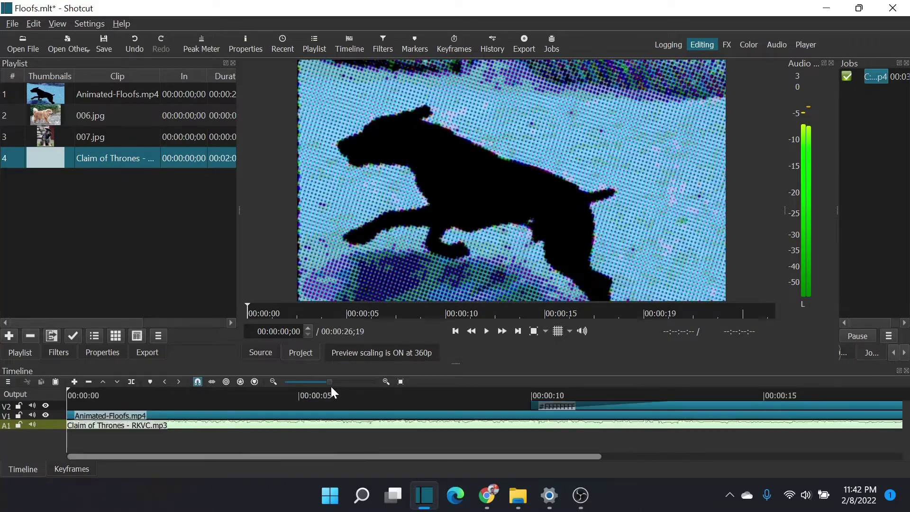
{"action": "scroll", "coordinate": [312, 381], "scroll_direction": "down", "scroll_amount": 2}
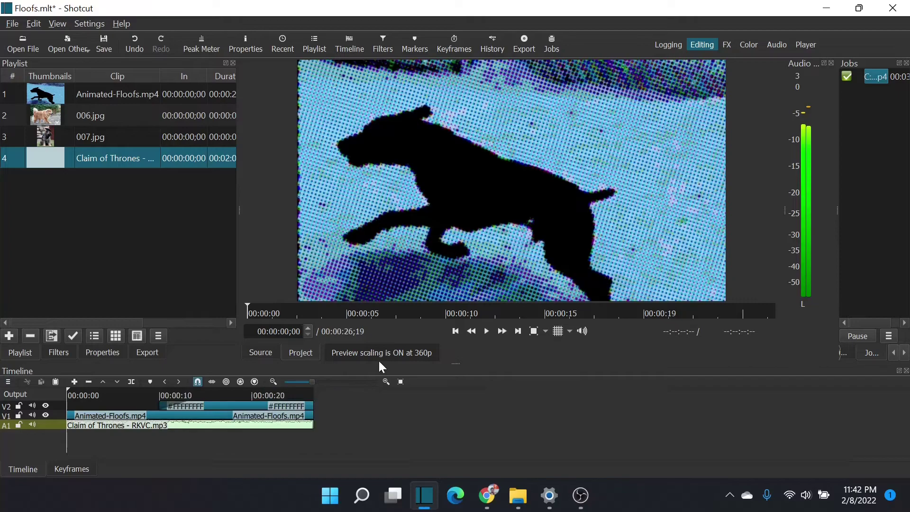
{"action": "left_click", "coordinate": [487, 330]}
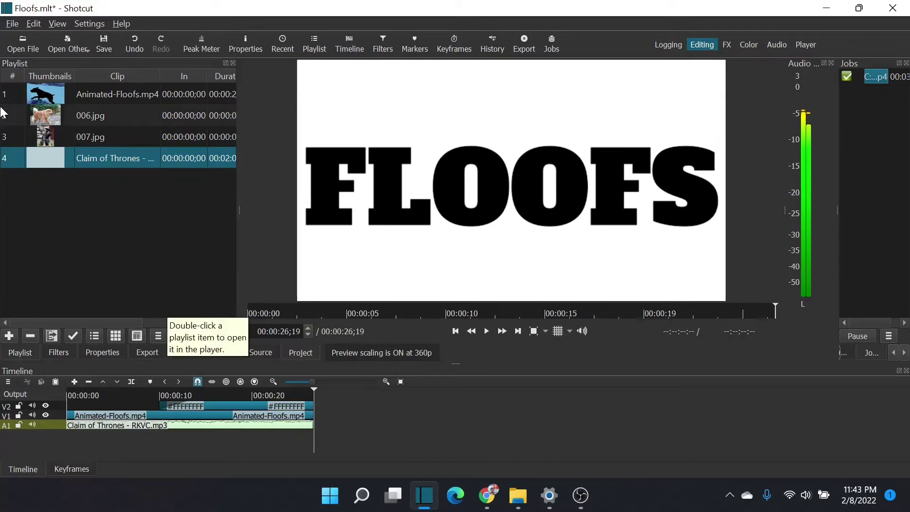
- Add Animated-Floofs.mp4 again after the intro, then remove that extra clip
{"action": "left_click_drag", "start_coordinate": [35, 97], "coordinate": [378, 405]}
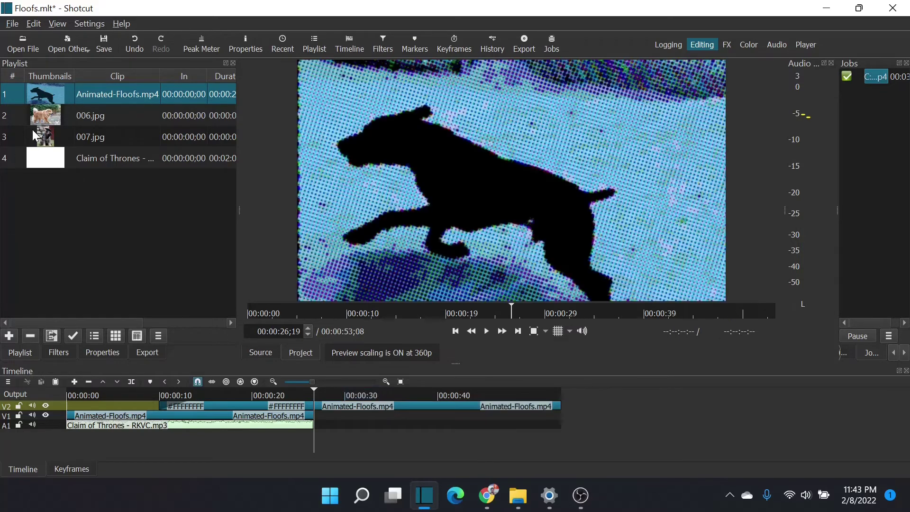
{"action": "right_click", "coordinate": [417, 408]}
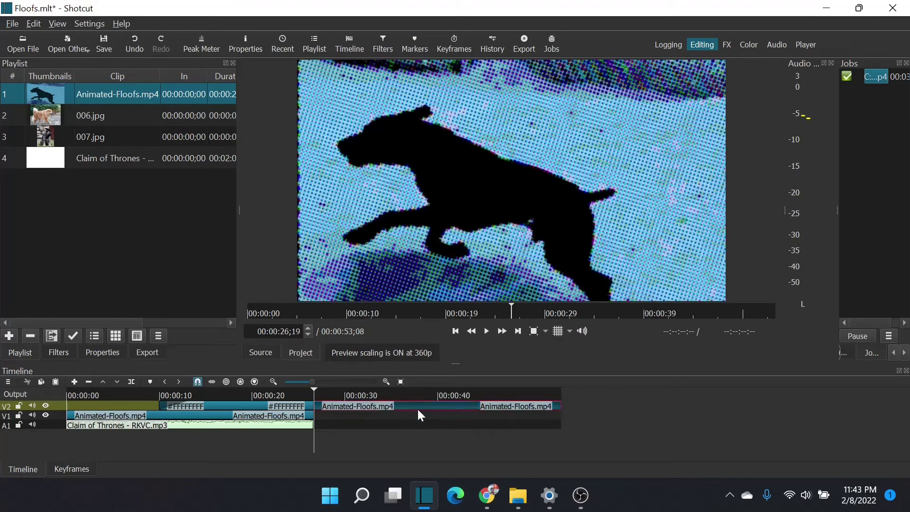
{"action": "left_click", "coordinate": [433, 413]}
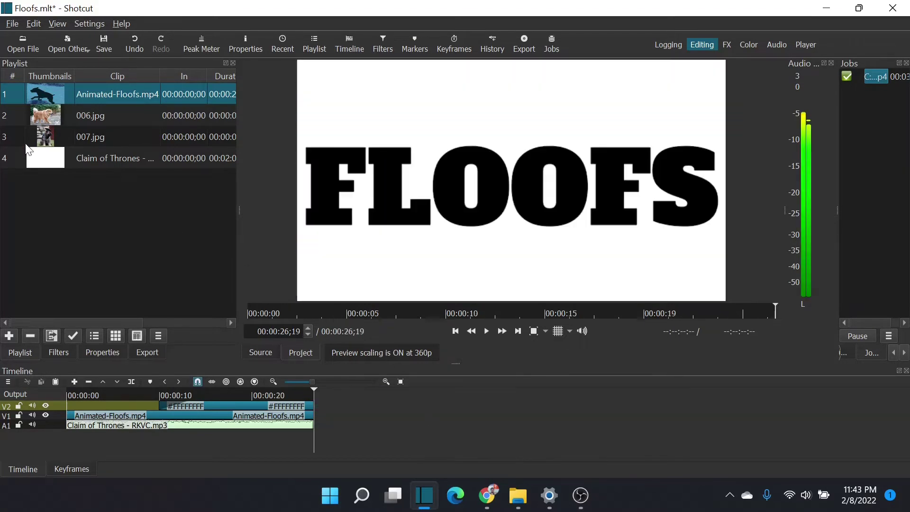
- Place 006.jpg on V2 after the intro and 007.jpg on V1, overlapping its end
{"action": "left_click_drag", "start_coordinate": [52, 114], "coordinate": [326, 407]}
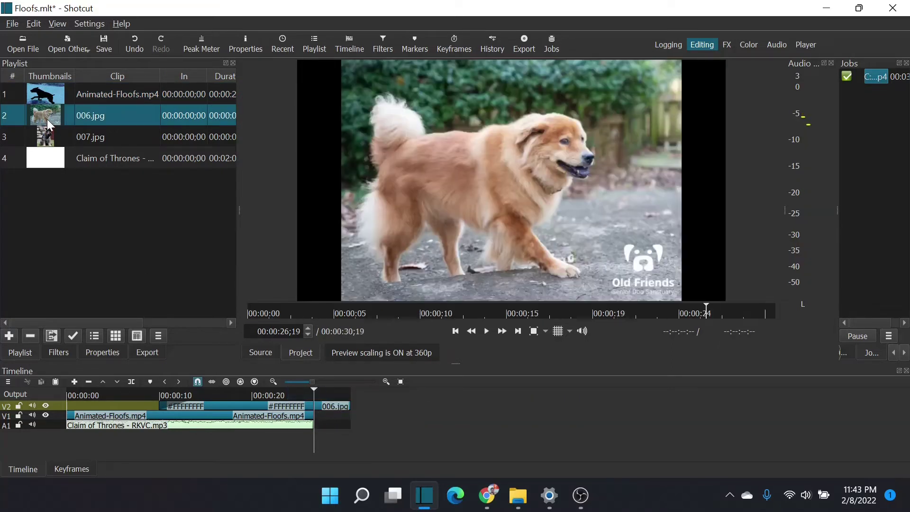
{"action": "left_click_drag", "start_coordinate": [52, 142], "coordinate": [402, 416]}
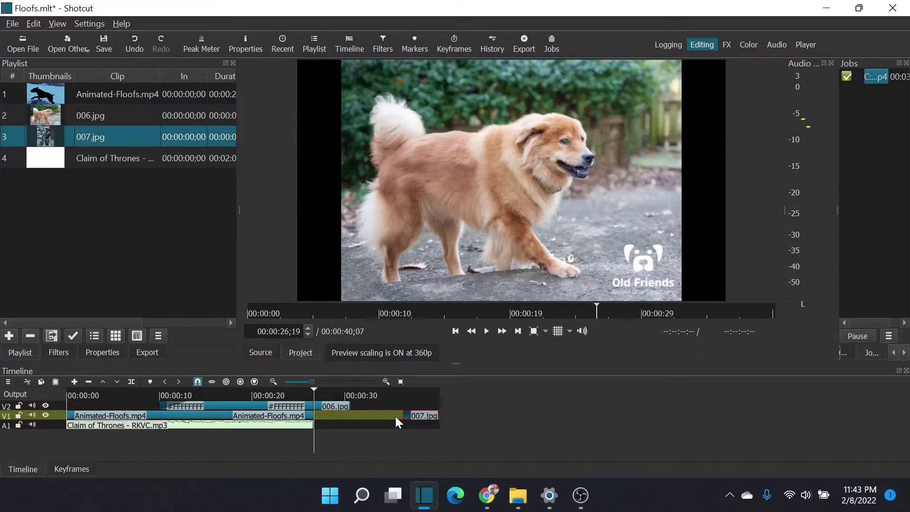
{"action": "left_click", "coordinate": [347, 409]}
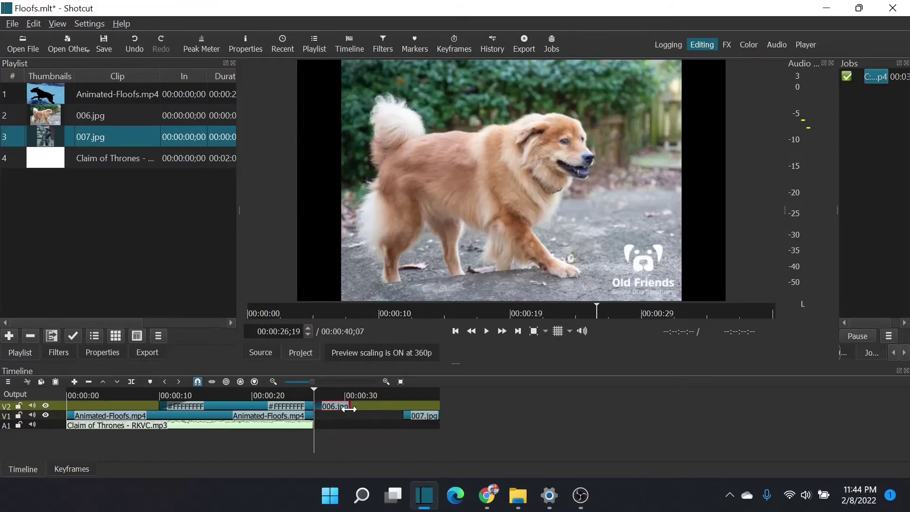
{"action": "left_click_drag", "start_coordinate": [422, 416], "coordinate": [360, 415]}
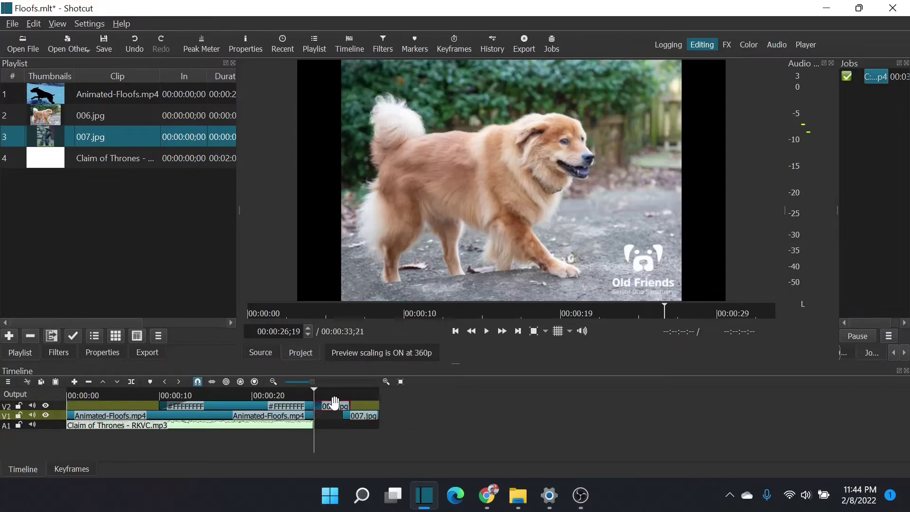
{"action": "left_click", "coordinate": [334, 403]}
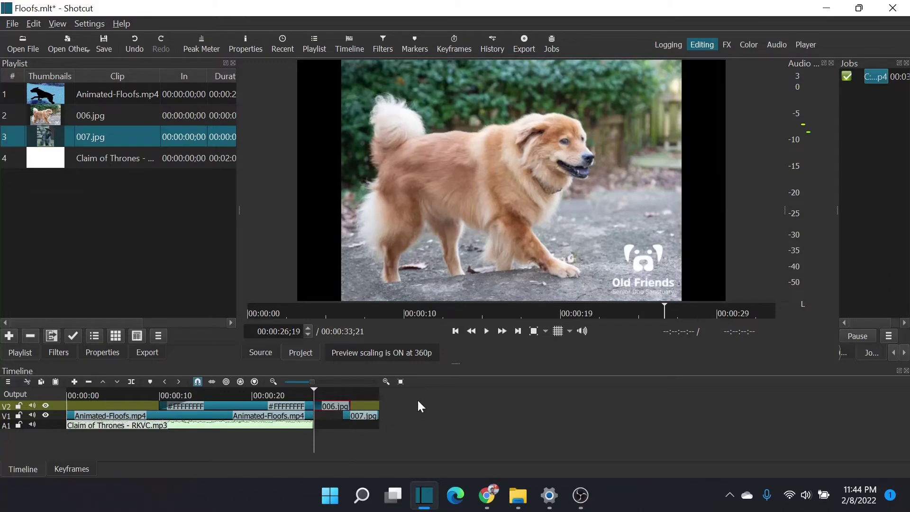
{"action": "left_click", "coordinate": [518, 331]}
- Apply a Halftone filter to 006.jpg and enlarge its dot radius
{"action": "left_click", "coordinate": [59, 353]}
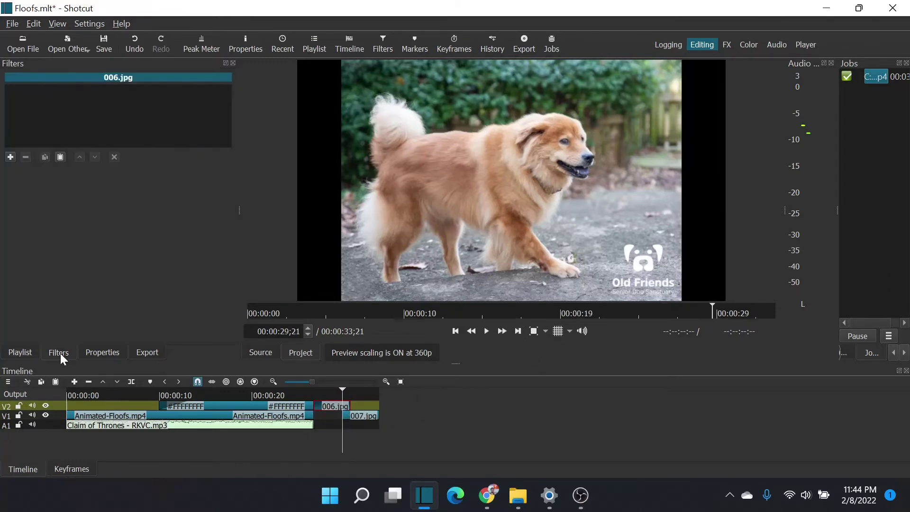
{"action": "left_click", "coordinate": [10, 157]}
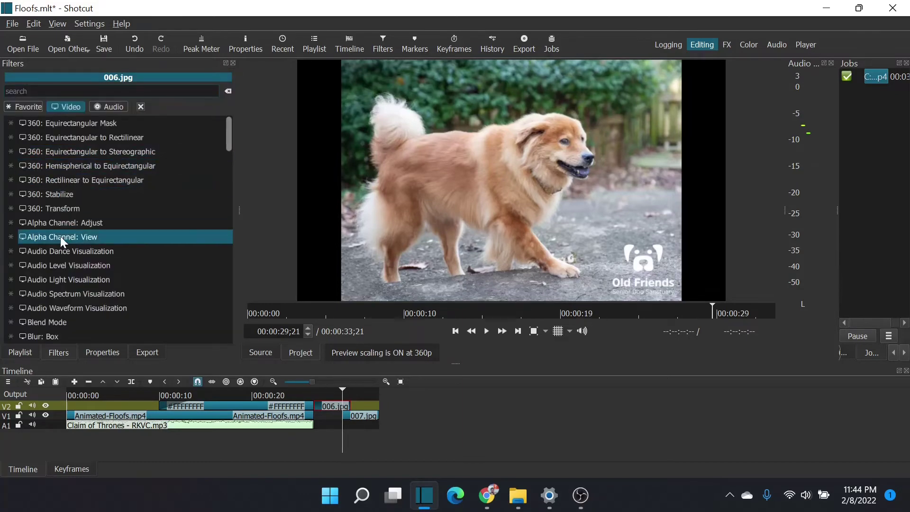
{"action": "scroll", "coordinate": [70, 246], "scroll_direction": "down", "scroll_amount": 9}
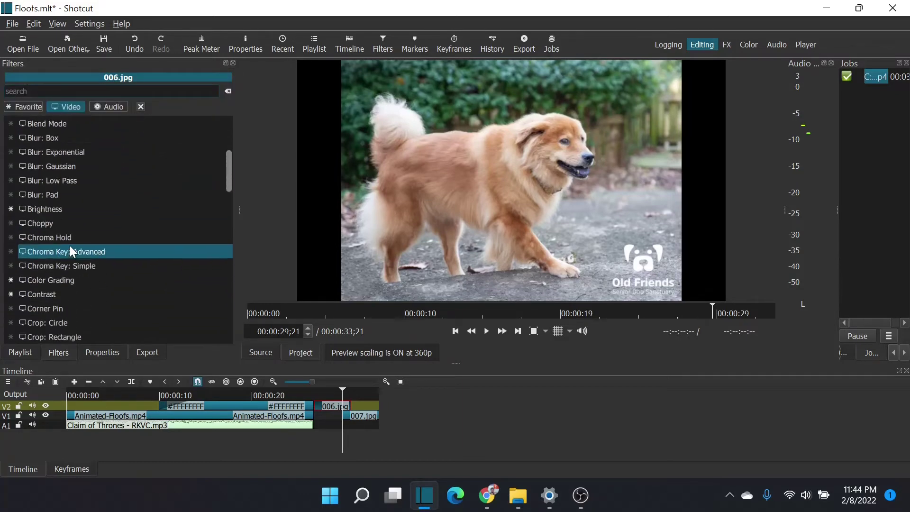
{"action": "scroll", "coordinate": [70, 246], "scroll_direction": "up", "scroll_amount": 1}
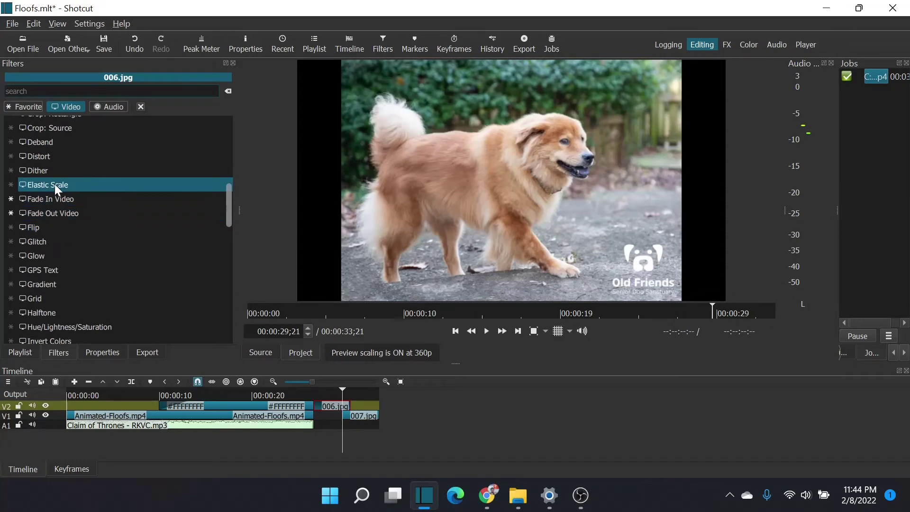
{"action": "scroll", "coordinate": [69, 256], "scroll_direction": "down", "scroll_amount": 4}
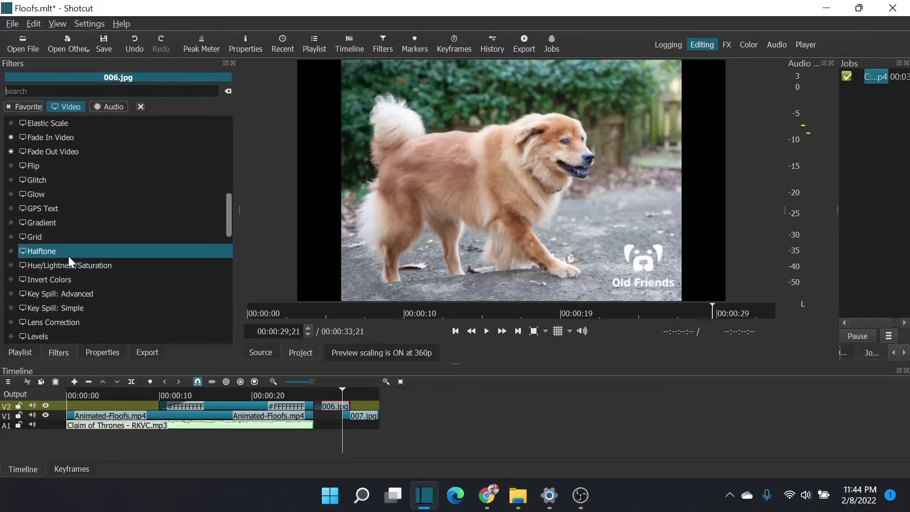
{"action": "scroll", "coordinate": [68, 217], "scroll_direction": "up", "scroll_amount": 4}
{"action": "scroll", "coordinate": [69, 218], "scroll_direction": "up", "scroll_amount": 4}
{"action": "scroll", "coordinate": [69, 220], "scroll_direction": "down", "scroll_amount": 12}
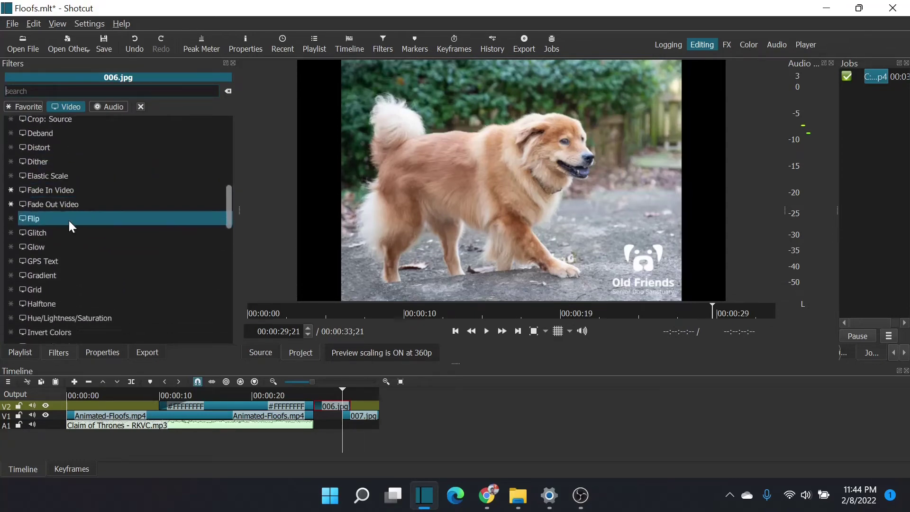
{"action": "left_click", "coordinate": [50, 198]}
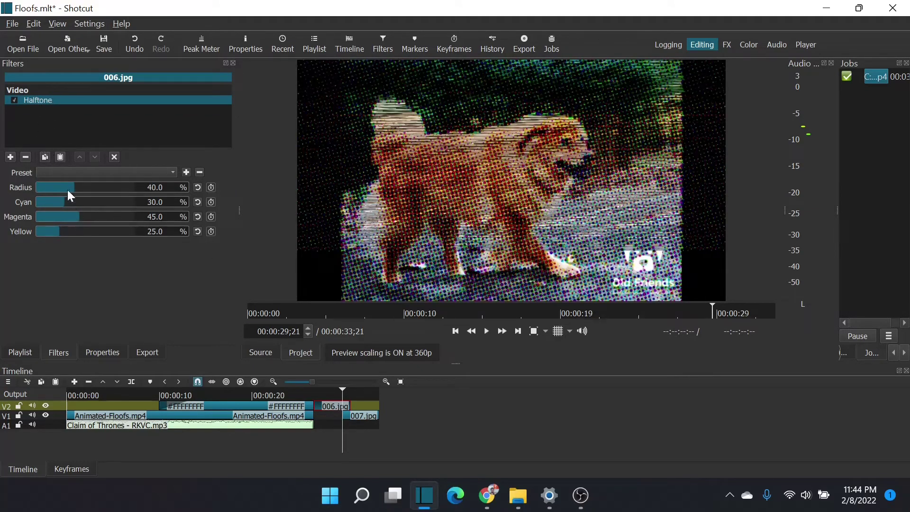
{"action": "mouse_move", "coordinate": [67, 189]}
{"action": "left_mouse_down"}
{"action": "mouse_move", "coordinate": [89, 186]}
{"action": "mouse_move", "coordinate": [59, 189]}
{"action": "mouse_move", "coordinate": [74, 186]}
{"action": "left_mouse_up"}
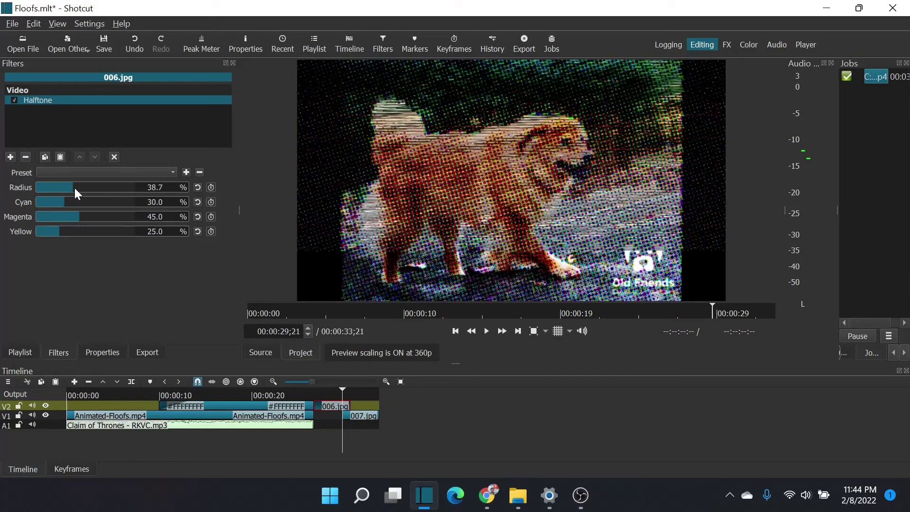
{"action": "left_click", "coordinate": [10, 157]}
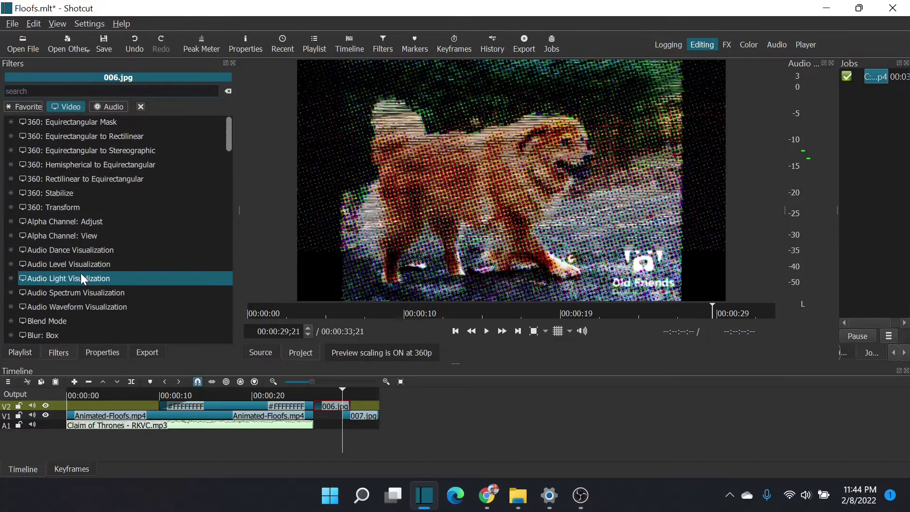
- Add a Posterize filter to 006.jpg and place it ahead of Halftone
{"action": "scroll", "coordinate": [81, 278], "scroll_direction": "down", "scroll_amount": 5}
{"action": "left_click", "coordinate": [69, 90]}
{"action": "type", "text": "pos"}
{"action": "left_click", "coordinate": [94, 123]}
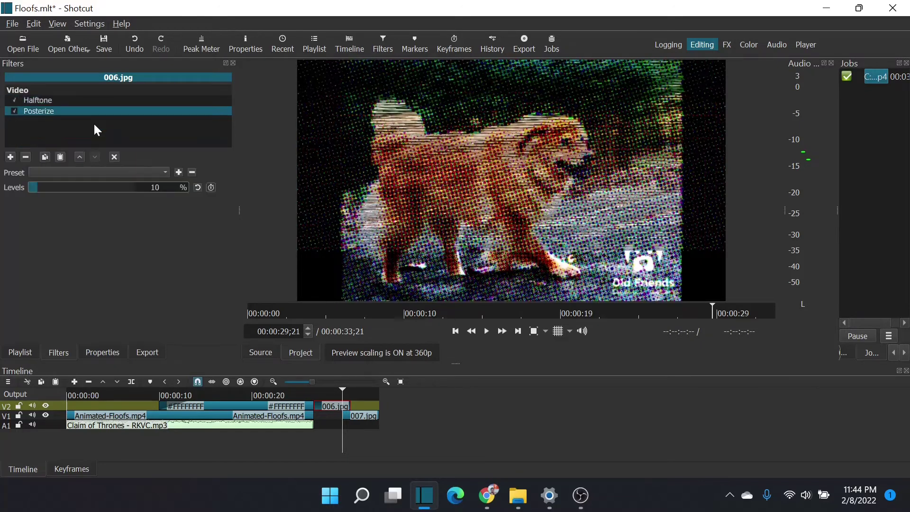
{"action": "left_click_drag", "start_coordinate": [30, 189], "coordinate": [50, 187]}
{"action": "left_click_drag", "start_coordinate": [37, 100], "coordinate": [49, 115]}
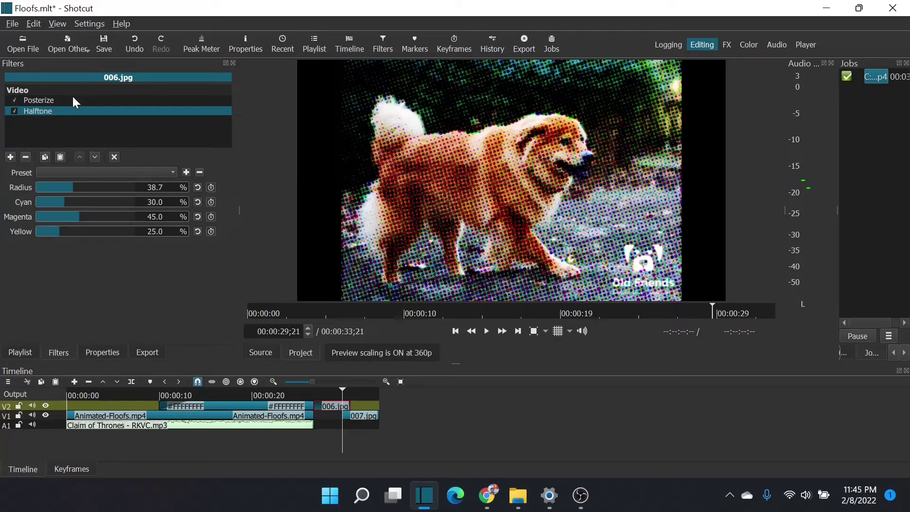
- Set Posterize levels to 89%, Halftone radius to 59.4 and magenta to 30.7
{"action": "left_click", "coordinate": [353, 416]}
{"action": "left_click", "coordinate": [324, 405]}
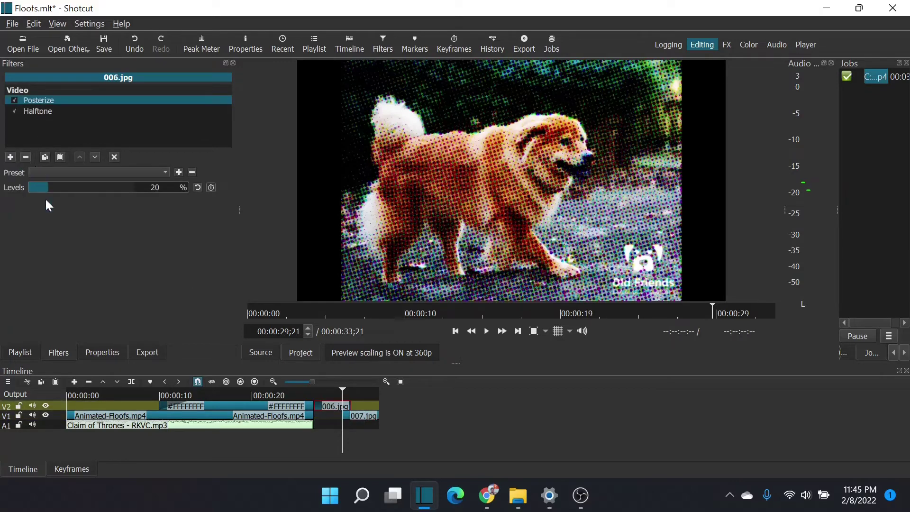
{"action": "left_click_drag", "start_coordinate": [48, 186], "coordinate": [126, 194]}
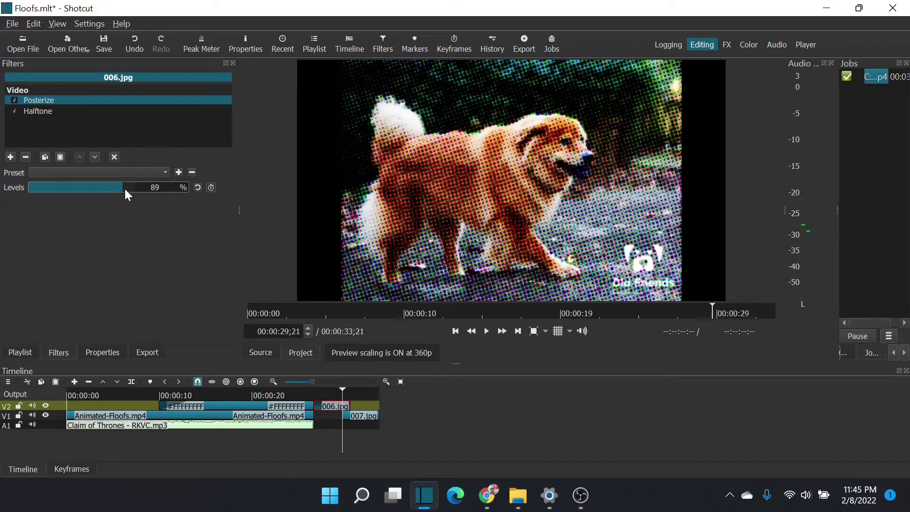
{"action": "left_click", "coordinate": [45, 112]}
{"action": "left_click_drag", "start_coordinate": [72, 189], "coordinate": [94, 187]}
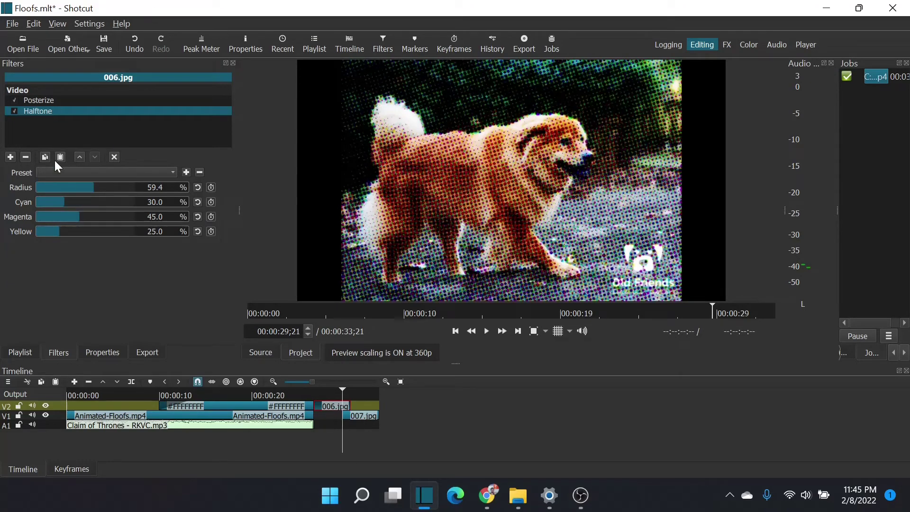
{"action": "mouse_move", "coordinate": [78, 218]}
{"action": "left_mouse_down"}
{"action": "mouse_move", "coordinate": [58, 216]}
{"action": "mouse_move", "coordinate": [66, 216]}
{"action": "left_mouse_up"}
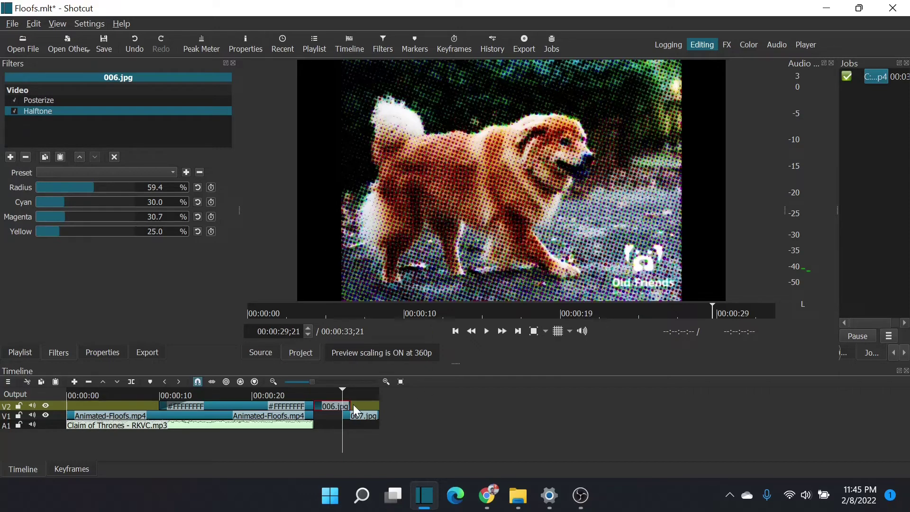
- Add a Mask: From File filter to 006.jpg using the Bar Vertical shape
{"action": "left_click", "coordinate": [10, 158]}
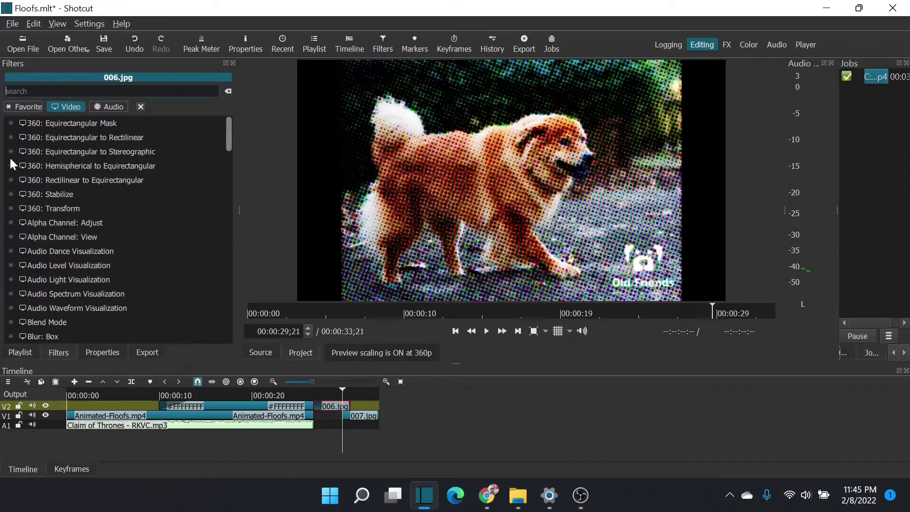
{"action": "scroll", "coordinate": [140, 219], "scroll_direction": "down", "scroll_amount": 4}
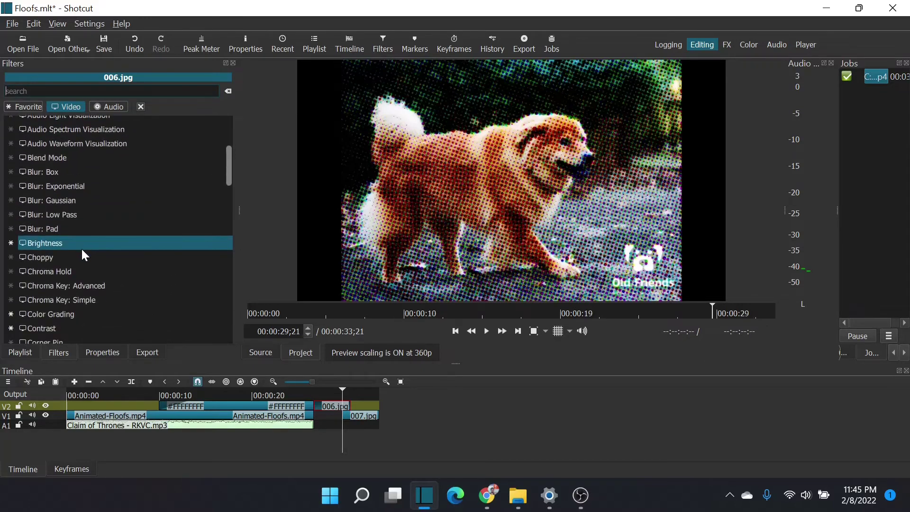
{"action": "scroll", "coordinate": [81, 249], "scroll_direction": "down", "scroll_amount": 3}
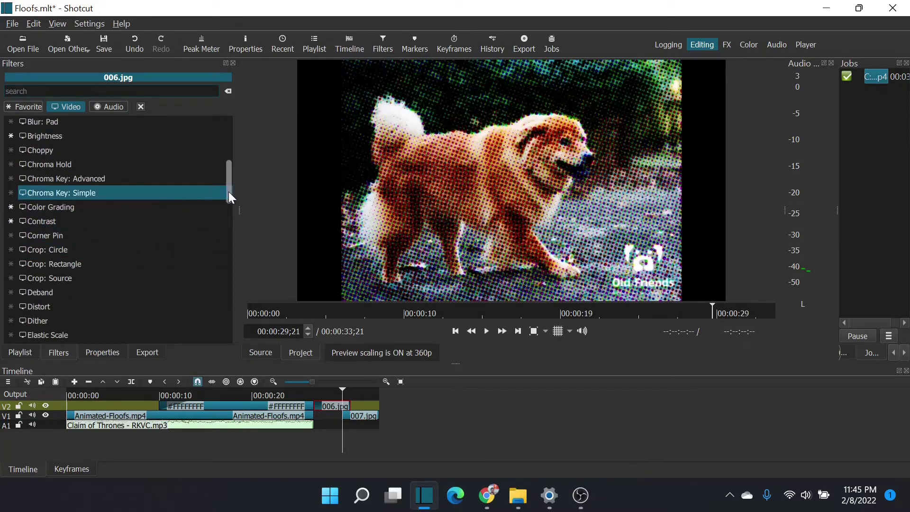
{"action": "left_click_drag", "start_coordinate": [229, 192], "coordinate": [223, 235]}
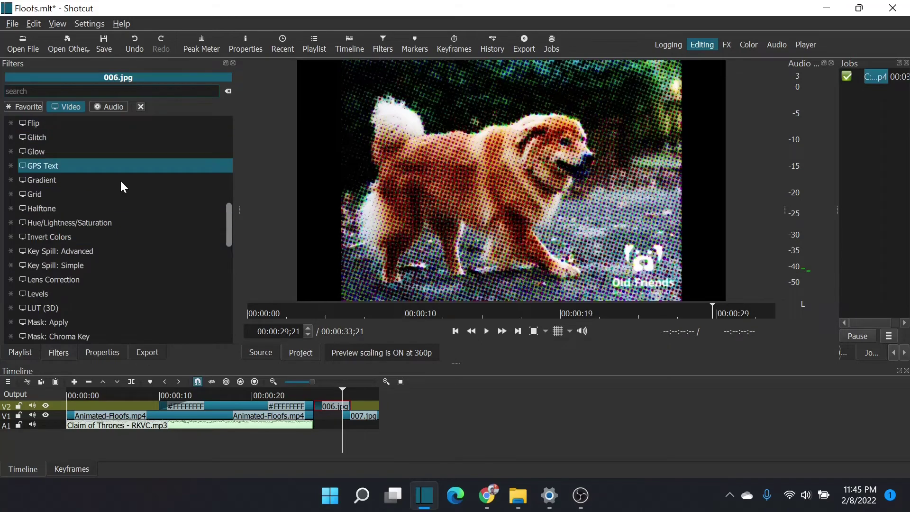
{"action": "scroll", "coordinate": [101, 277], "scroll_direction": "down", "scroll_amount": 3}
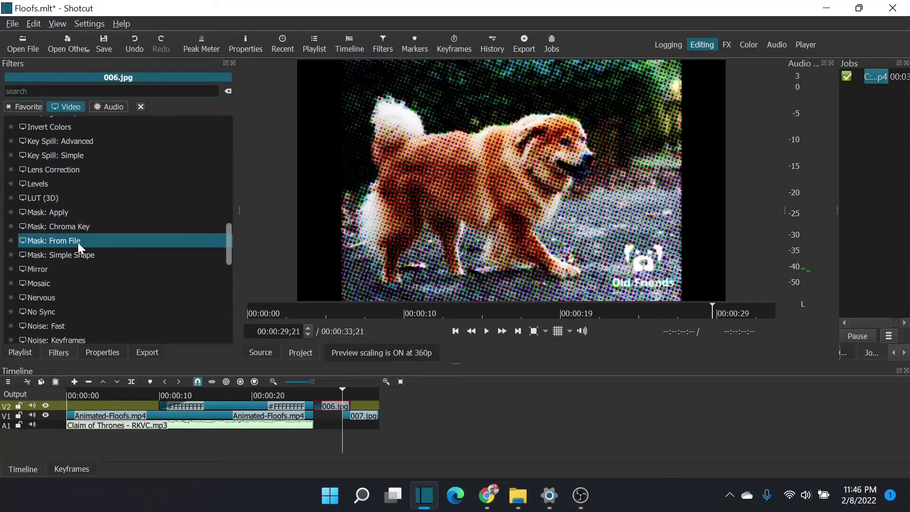
{"action": "left_click", "coordinate": [78, 241]}
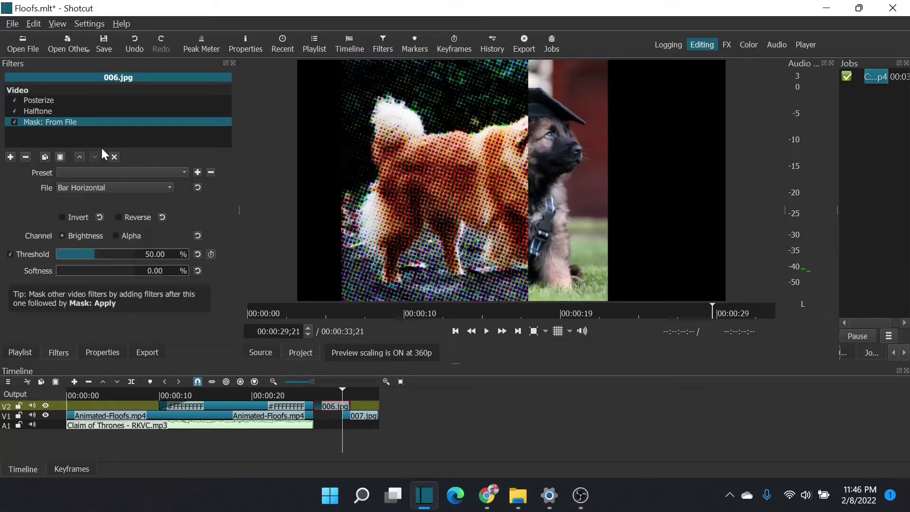
{"action": "left_click", "coordinate": [141, 187]}
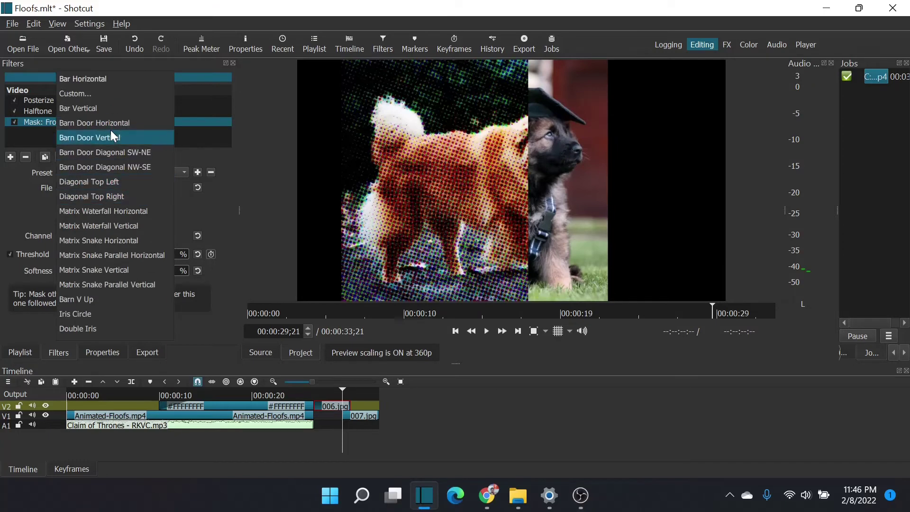
{"action": "left_click", "coordinate": [102, 112]}
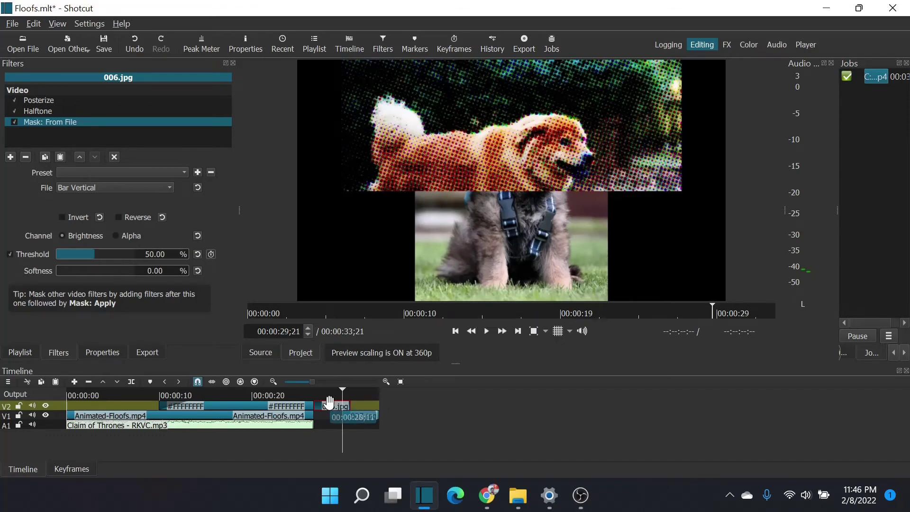
{"action": "left_click", "coordinate": [47, 101]}
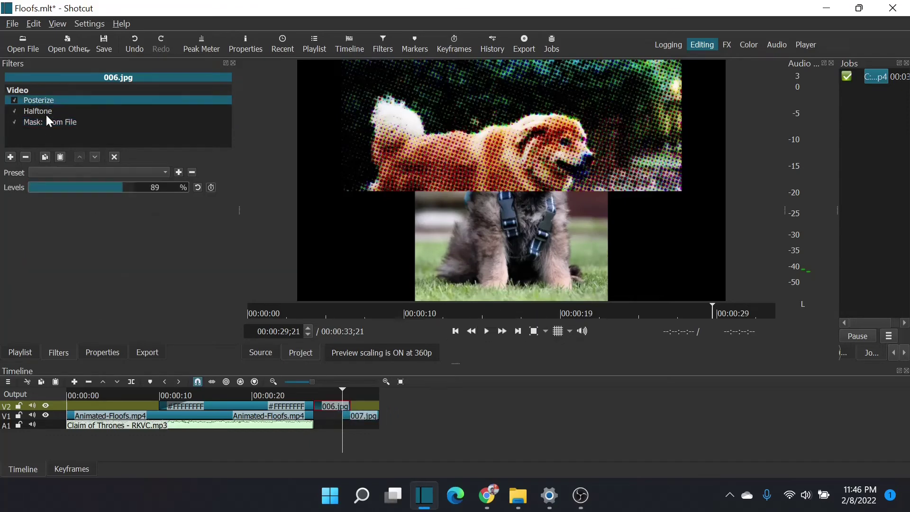
- Add Size, Position & Rotate to 006.jpg and zoom the image to 200.6%
{"action": "left_click", "coordinate": [10, 156]}
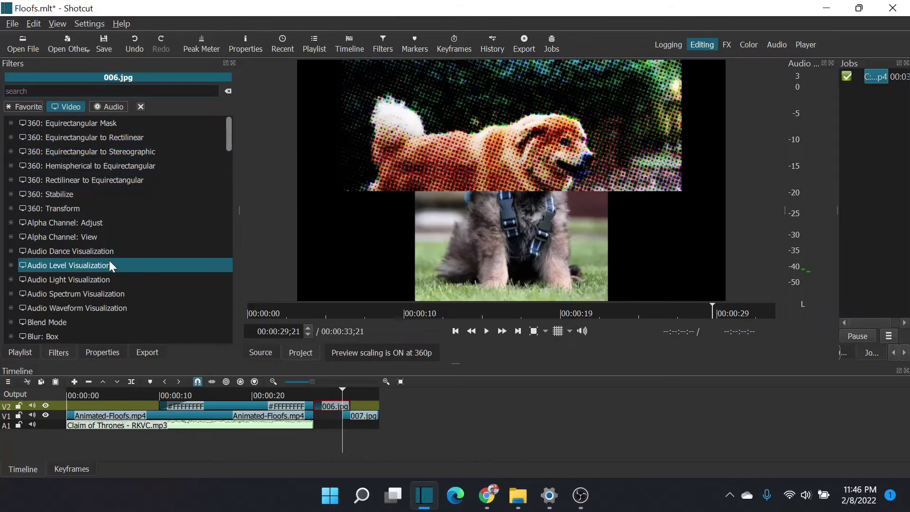
{"action": "type", "text": "size"}
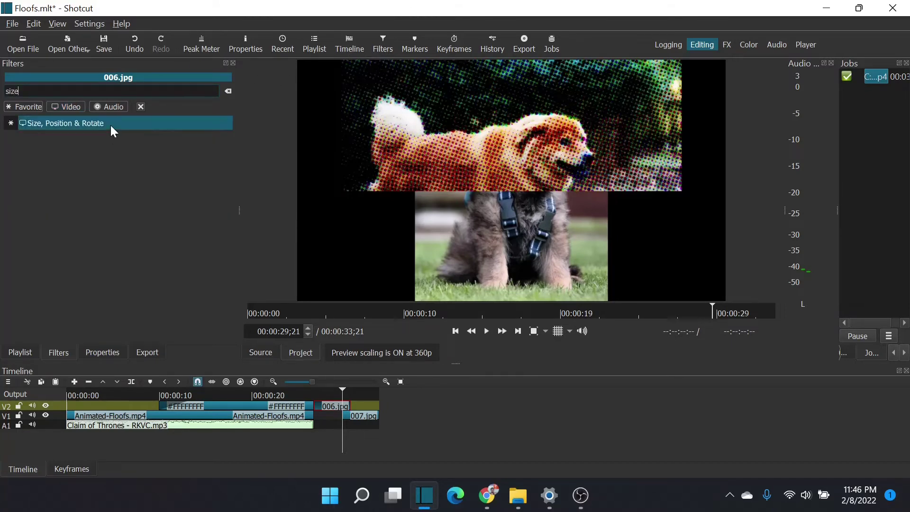
{"action": "left_click", "coordinate": [134, 128]}
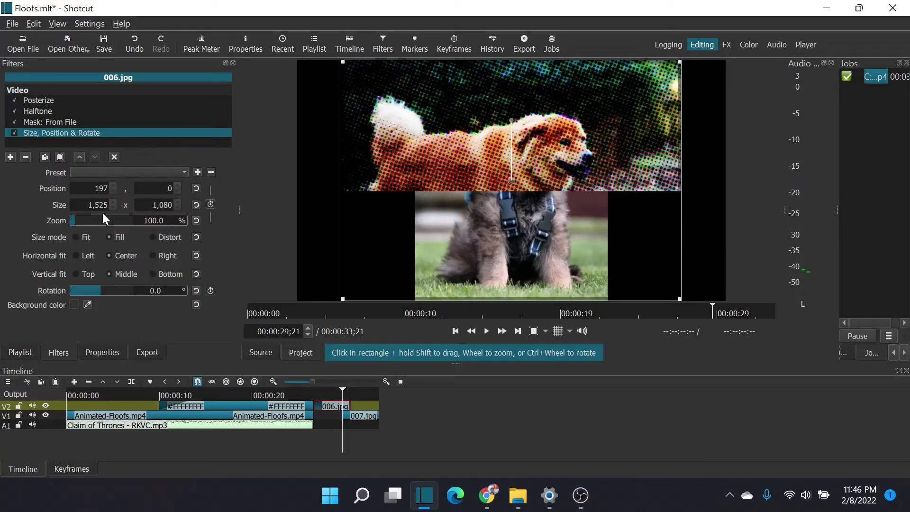
{"action": "scroll", "coordinate": [513, 190], "scroll_direction": "up", "scroll_amount": 10}
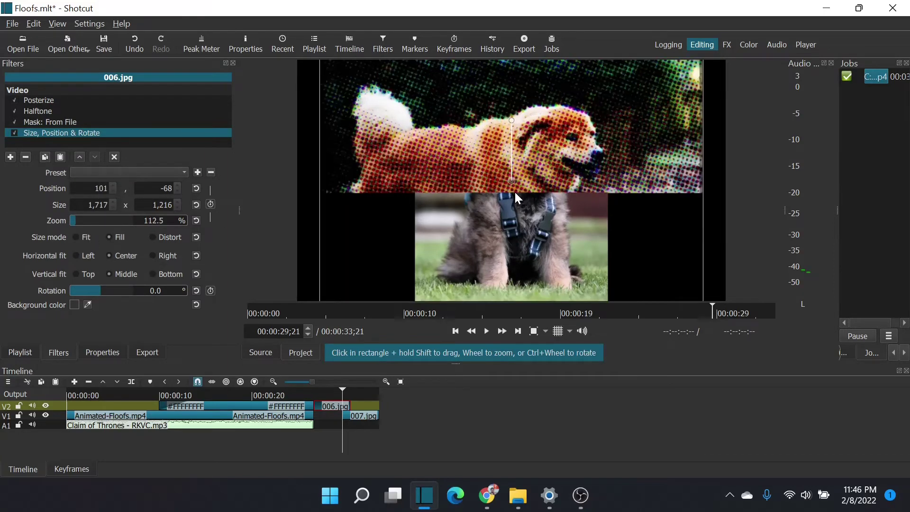
{"action": "scroll", "coordinate": [515, 192], "scroll_direction": "up", "scroll_amount": 10}
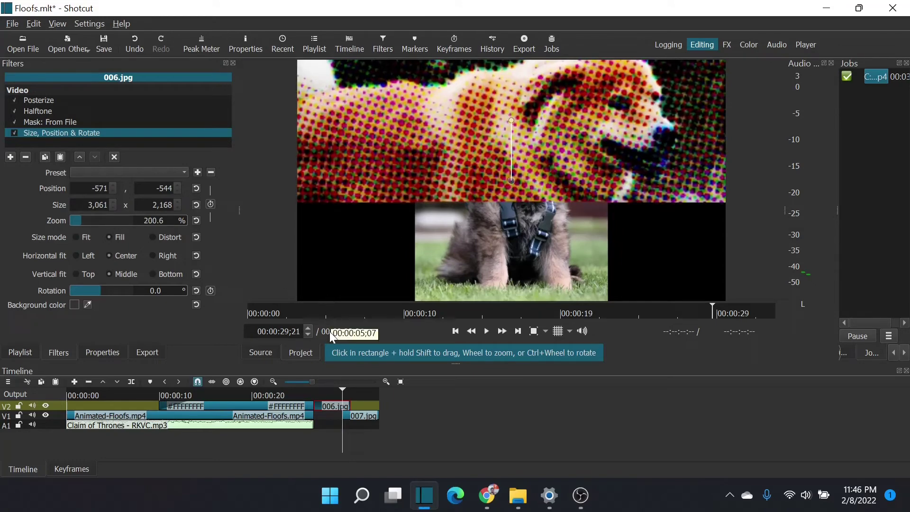
{"action": "left_click", "coordinate": [70, 471]}
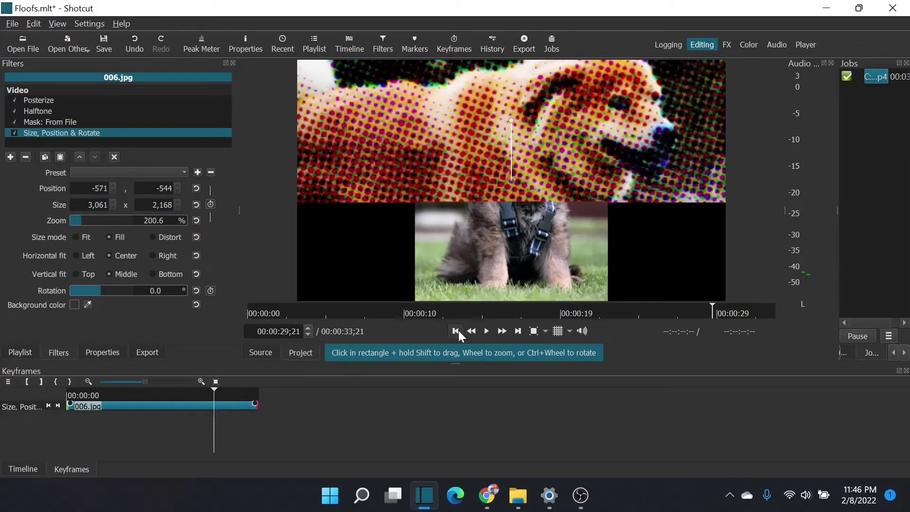
- Keyframe 006.jpg from 200.6% at its start to 351.7% at position -2,555, -808 at its end
{"action": "left_click", "coordinate": [459, 331]}
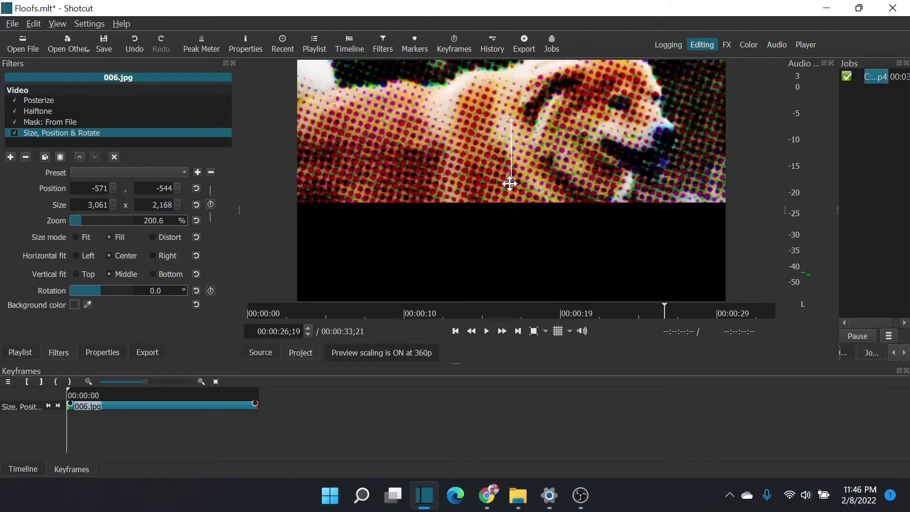
{"action": "left_click_drag", "start_coordinate": [511, 188], "coordinate": [478, 235]}
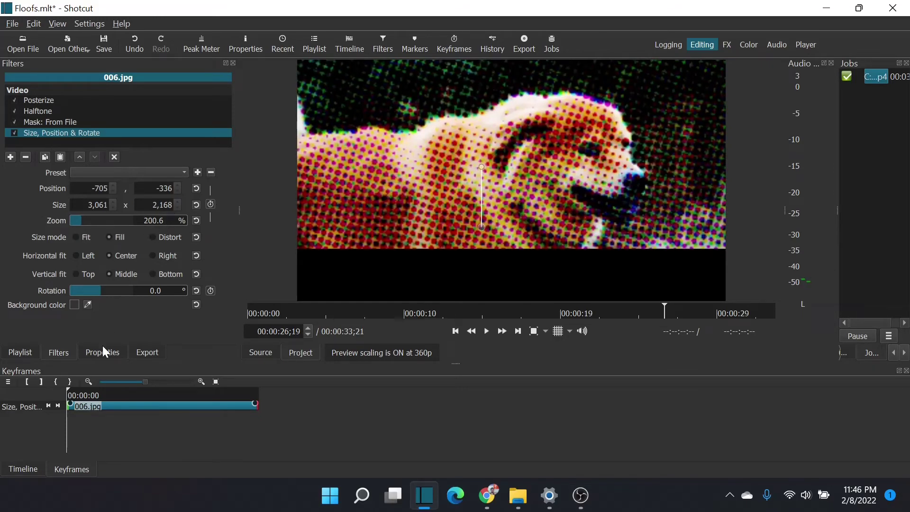
{"action": "left_click", "coordinate": [211, 205]}
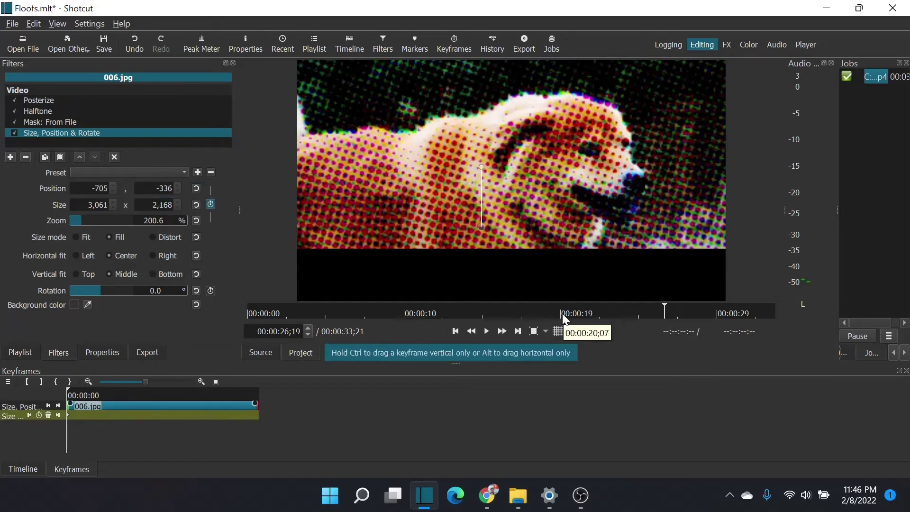
{"action": "left_click", "coordinate": [517, 331]}
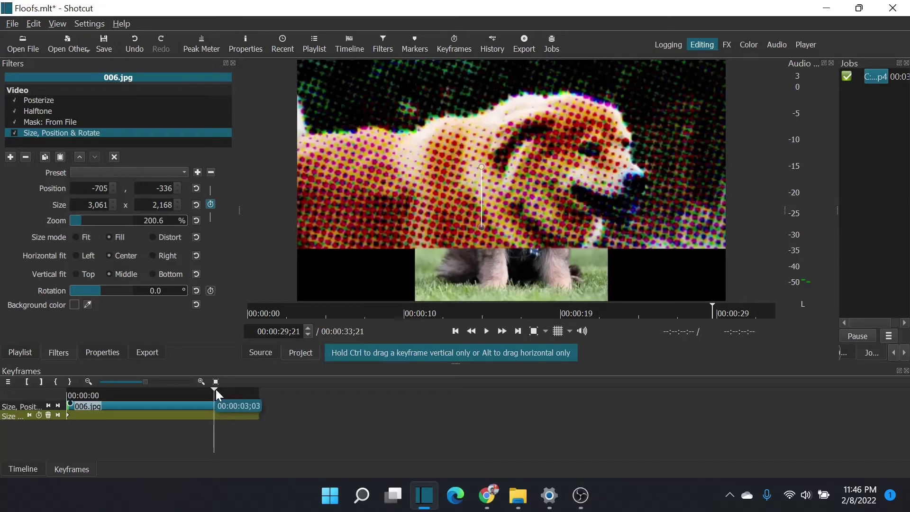
{"action": "left_click", "coordinate": [517, 331]}
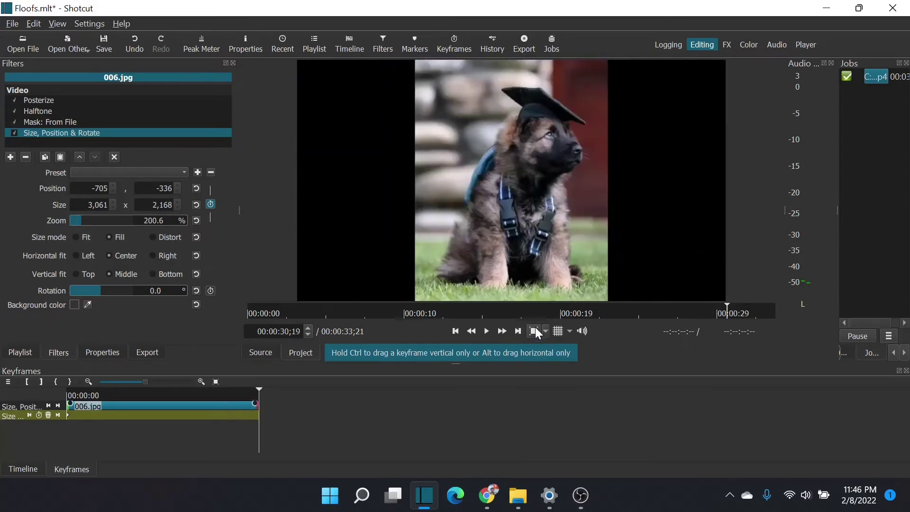
{"action": "left_click_drag", "start_coordinate": [259, 388], "coordinate": [257, 388]}
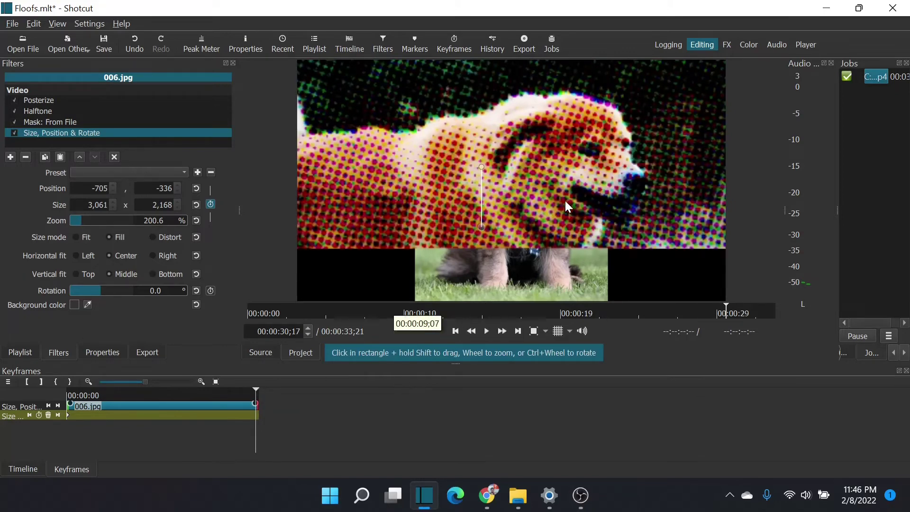
{"action": "left_click_drag", "start_coordinate": [481, 228], "coordinate": [406, 259]}
{"action": "scroll", "coordinate": [508, 215], "scroll_direction": "up", "scroll_amount": 5}
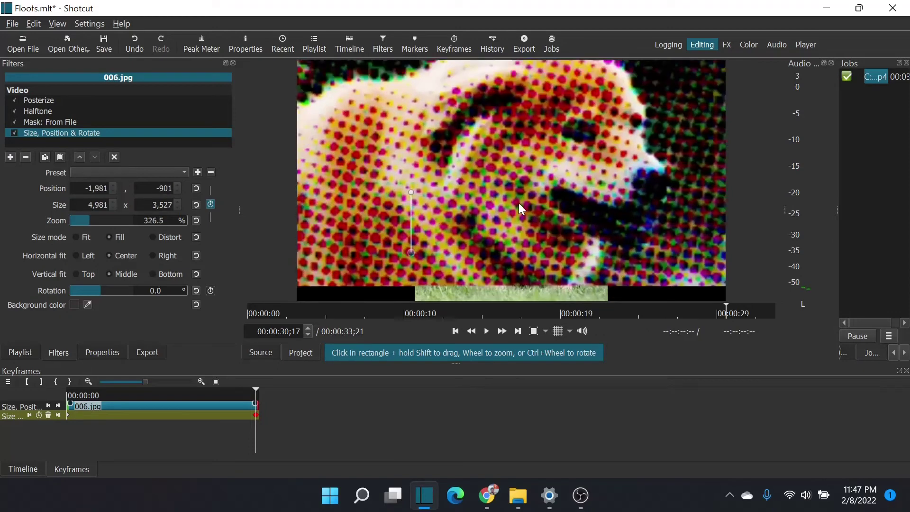
{"action": "left_click_drag", "start_coordinate": [411, 252], "coordinate": [320, 306]}
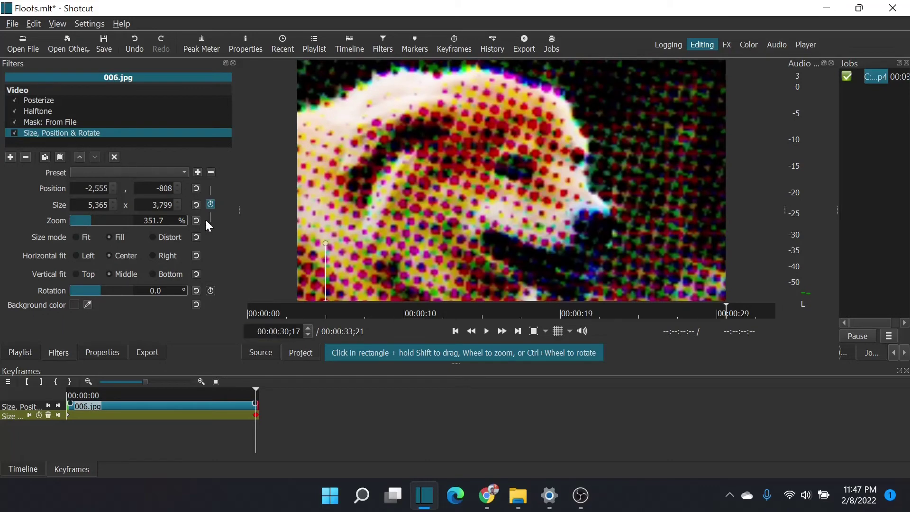
- Move the mask below Size, Position & Rotate and keyframe its threshold from 100% to 0%
{"action": "left_click", "coordinate": [53, 122]}
{"action": "left_click_drag", "start_coordinate": [55, 120], "coordinate": [54, 140]}
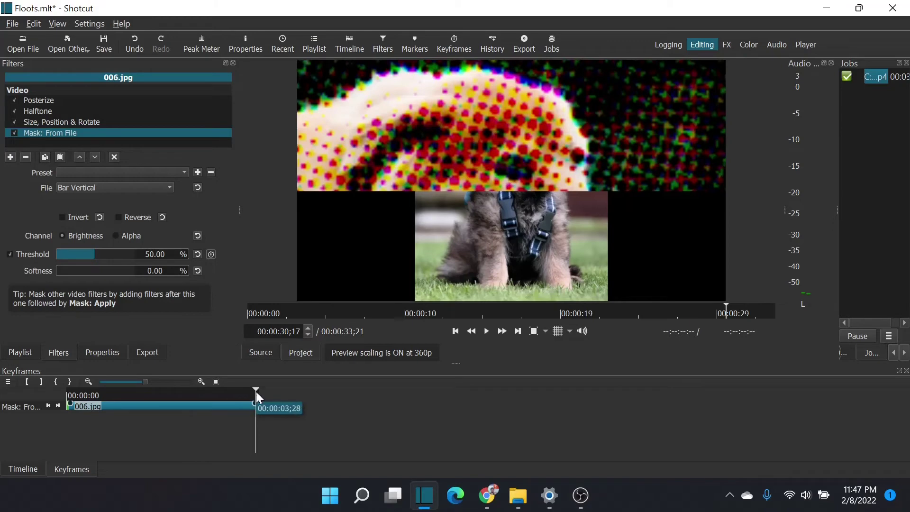
{"action": "left_click_drag", "start_coordinate": [256, 391], "coordinate": [191, 395]}
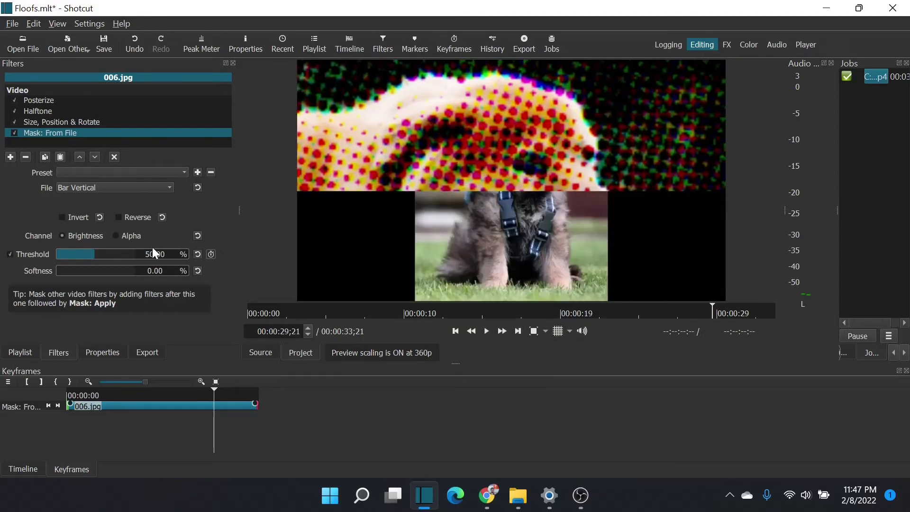
{"action": "left_click_drag", "start_coordinate": [95, 253], "coordinate": [135, 253]}
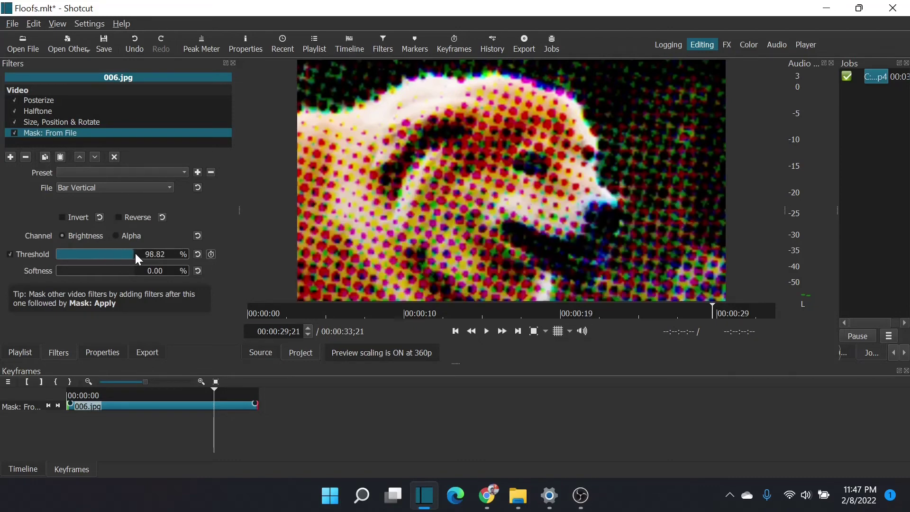
{"action": "left_click", "coordinate": [212, 254]}
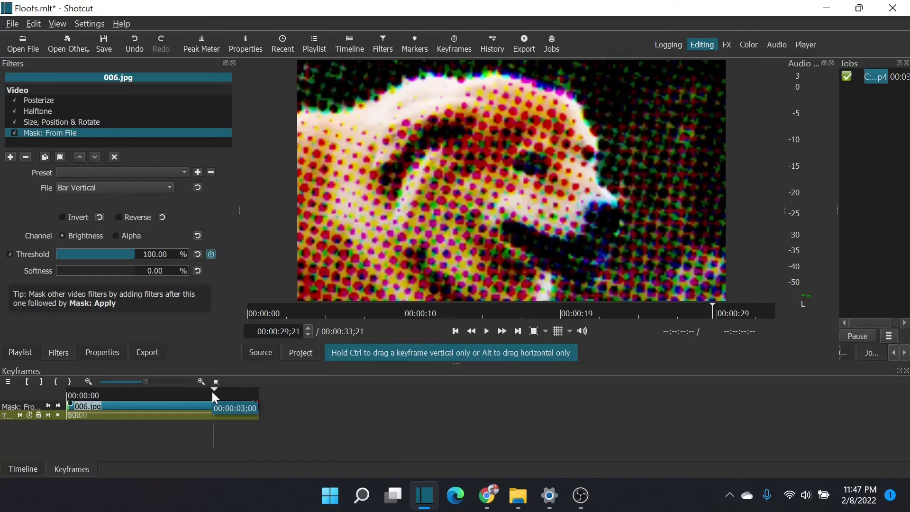
{"action": "left_click_drag", "start_coordinate": [212, 392], "coordinate": [258, 392]}
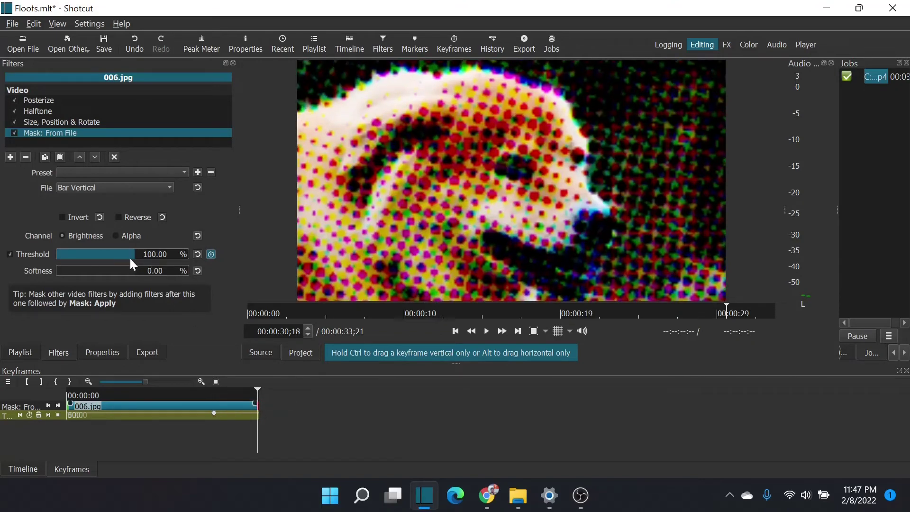
{"action": "left_click_drag", "start_coordinate": [130, 254], "coordinate": [47, 254]}
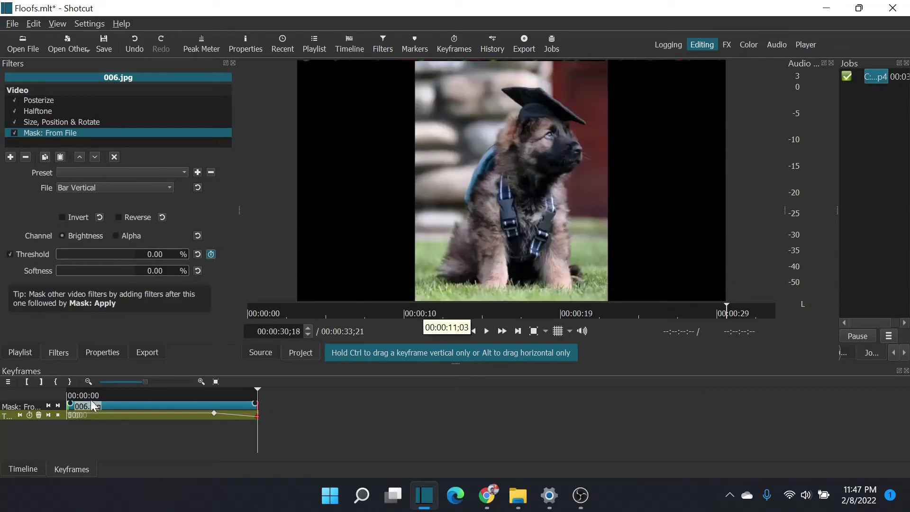
- Show the track timeline again and select the unfiltered 007.jpg clip on V1
{"action": "left_click", "coordinate": [24, 469]}
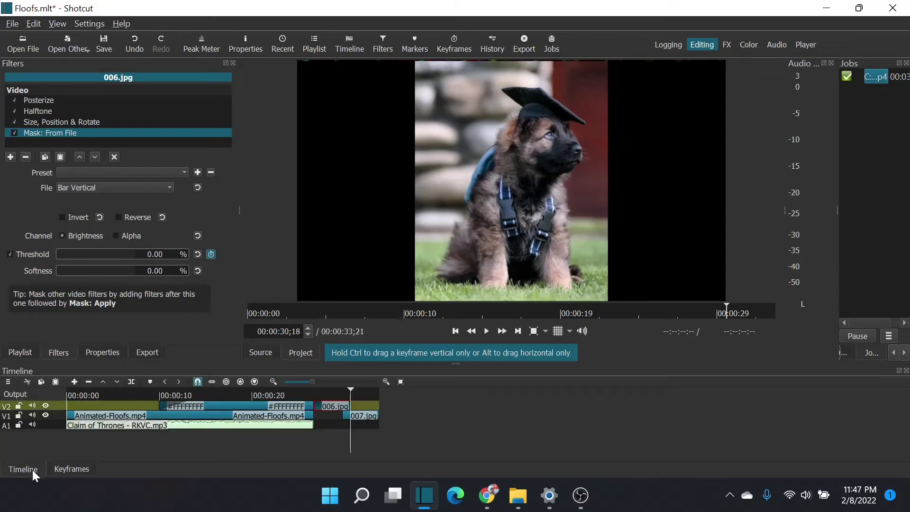
{"action": "left_click", "coordinate": [364, 417]}
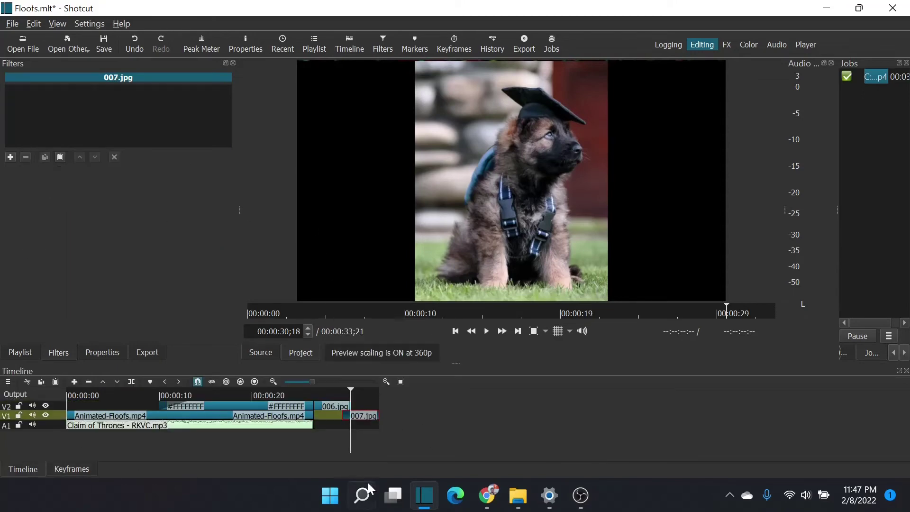
{"action": "left_click", "coordinate": [11, 157]}
{"action": "scroll", "coordinate": [98, 244], "scroll_direction": "down", "scroll_amount": 5}
{"action": "scroll", "coordinate": [97, 243], "scroll_direction": "down", "scroll_amount": 4}
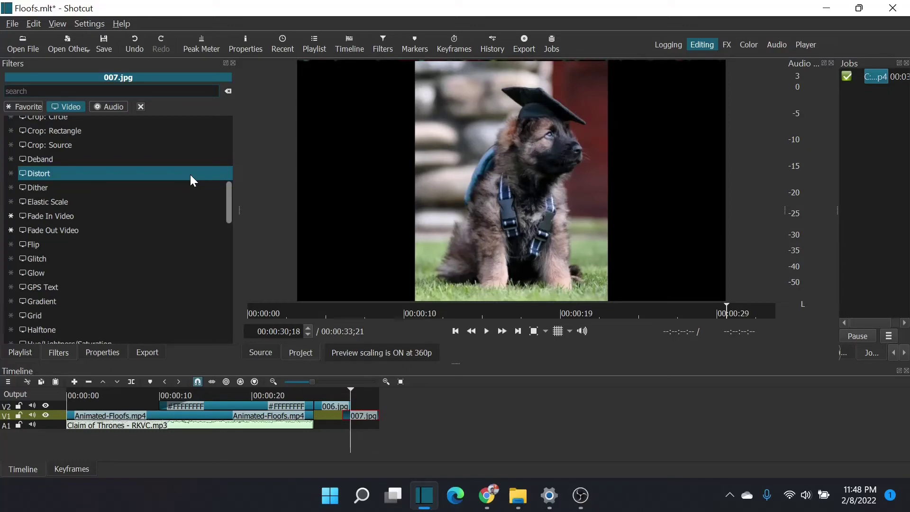
{"action": "left_click_drag", "start_coordinate": [199, 329], "coordinate": [332, 406]}
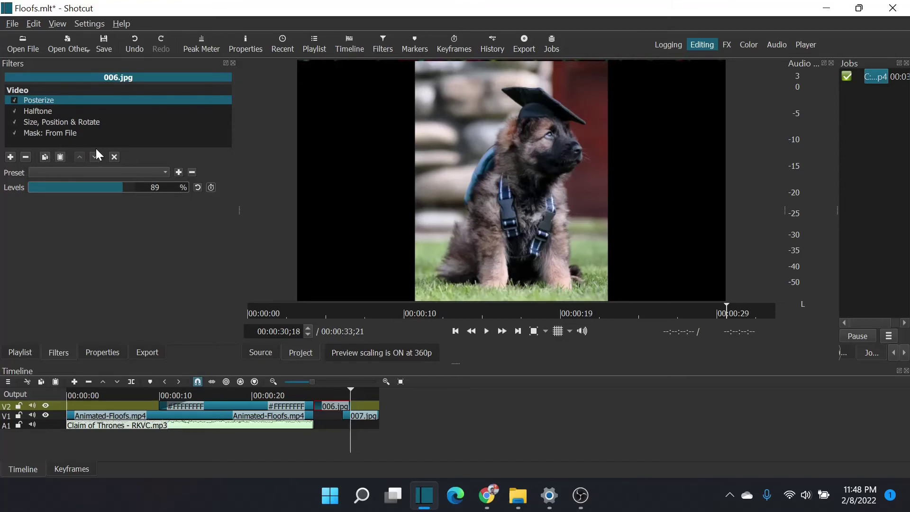
{"action": "left_click", "coordinate": [363, 416]}
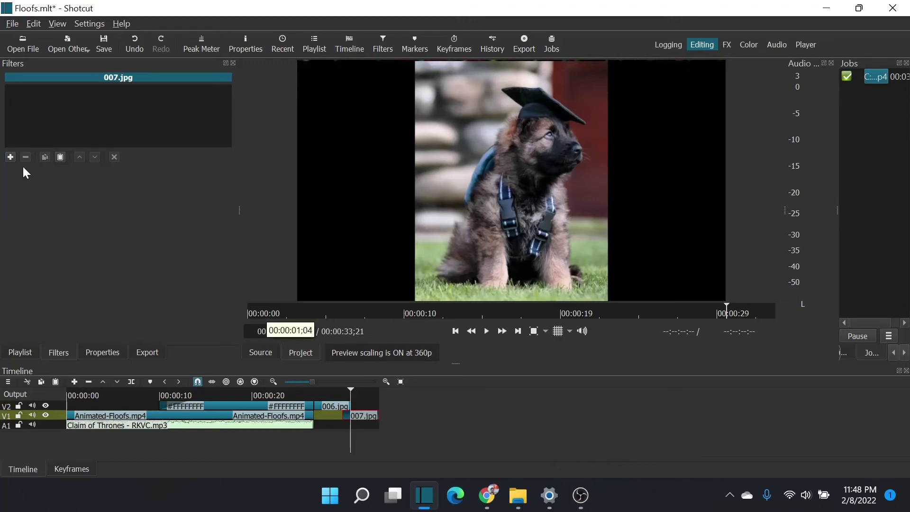
- Add Size, Position & Rotate to 007.jpg, zooming to 255.5% and framing the puppy's chest
{"action": "left_click", "coordinate": [12, 156]}
{"action": "type", "text": "s"}
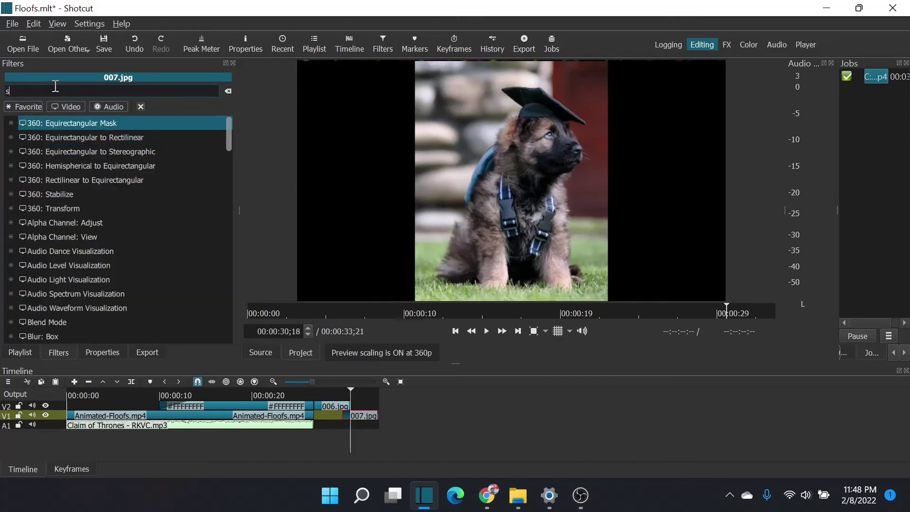
{"action": "type", "text": "ize"}
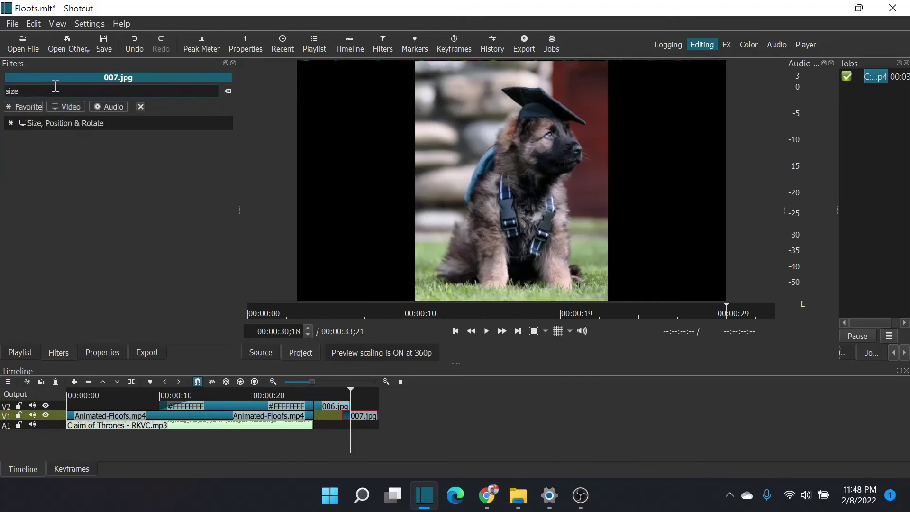
{"action": "left_click", "coordinate": [51, 124]}
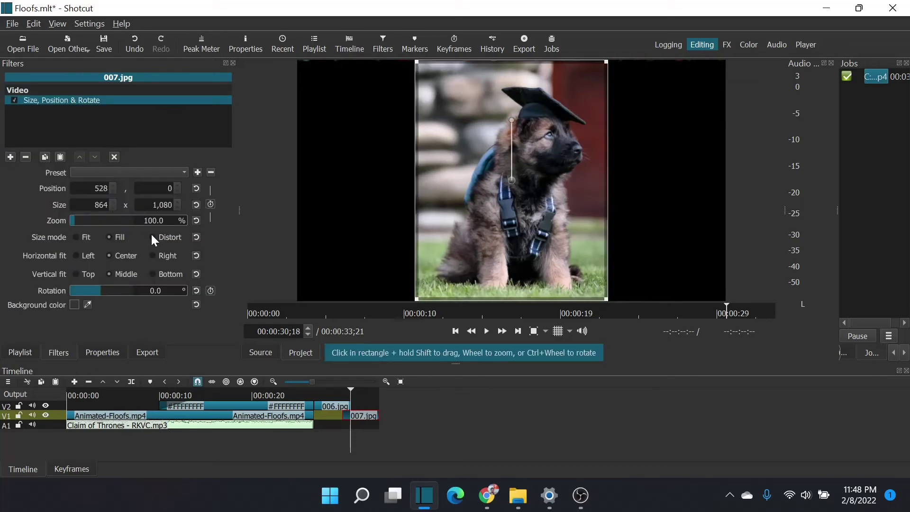
{"action": "scroll", "coordinate": [501, 198], "scroll_direction": "up", "scroll_amount": 8}
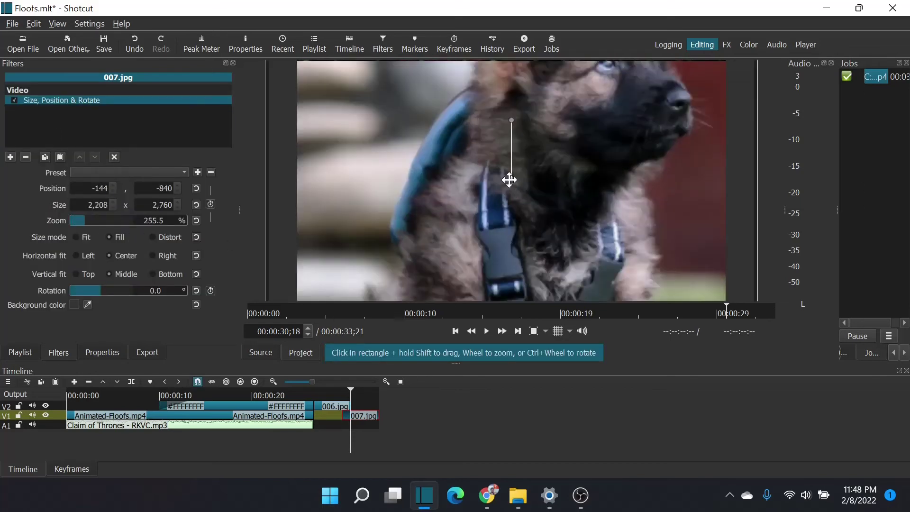
{"action": "left_click_drag", "start_coordinate": [512, 182], "coordinate": [504, 54]}
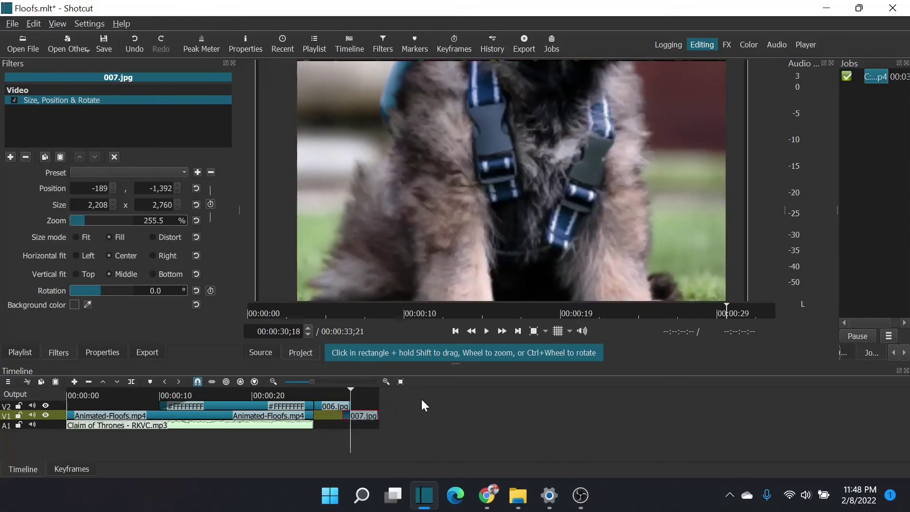
{"action": "left_click", "coordinate": [64, 468]}
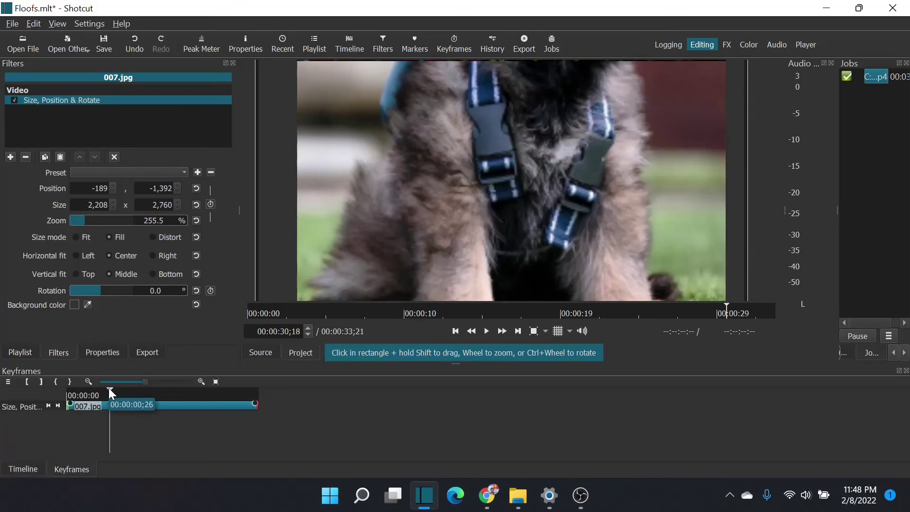
- Keyframe 007.jpg from 255.5% at its start to a 366.6% face close-up at -1,091, -812
{"action": "left_click_drag", "start_coordinate": [109, 388], "coordinate": [67, 388]}
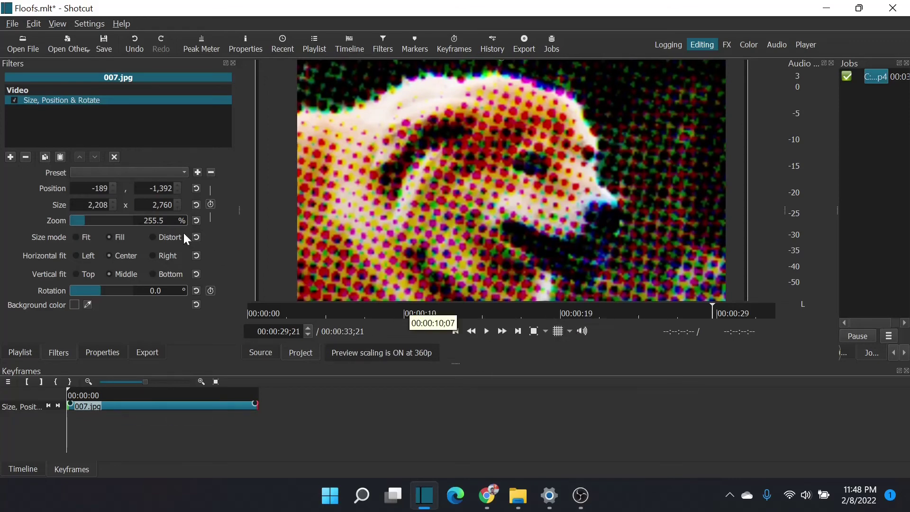
{"action": "left_click", "coordinate": [211, 204]}
{"action": "left_click_drag", "start_coordinate": [67, 389], "coordinate": [257, 392]}
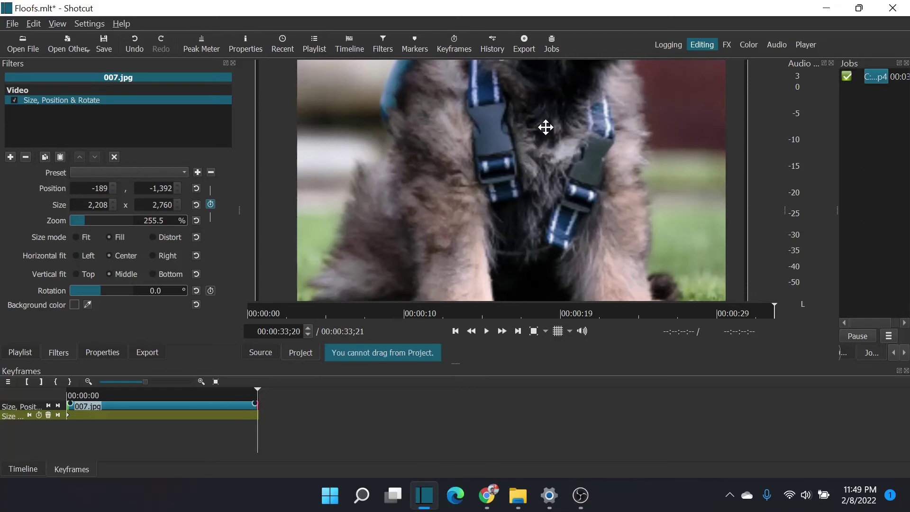
{"action": "left_click_drag", "start_coordinate": [545, 126], "coordinate": [545, 296]}
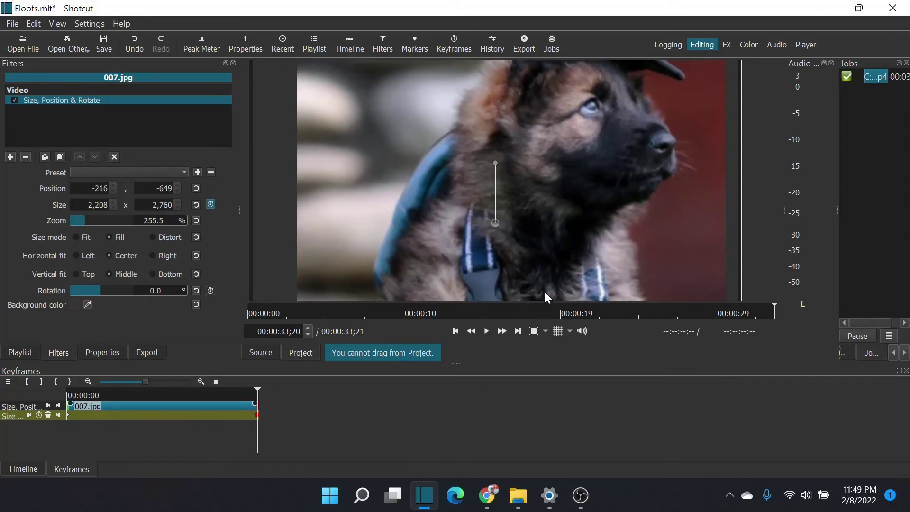
{"action": "left_click_drag", "start_coordinate": [564, 196], "coordinate": [557, 258]}
{"action": "scroll", "coordinate": [552, 225], "scroll_direction": "up", "scroll_amount": 5}
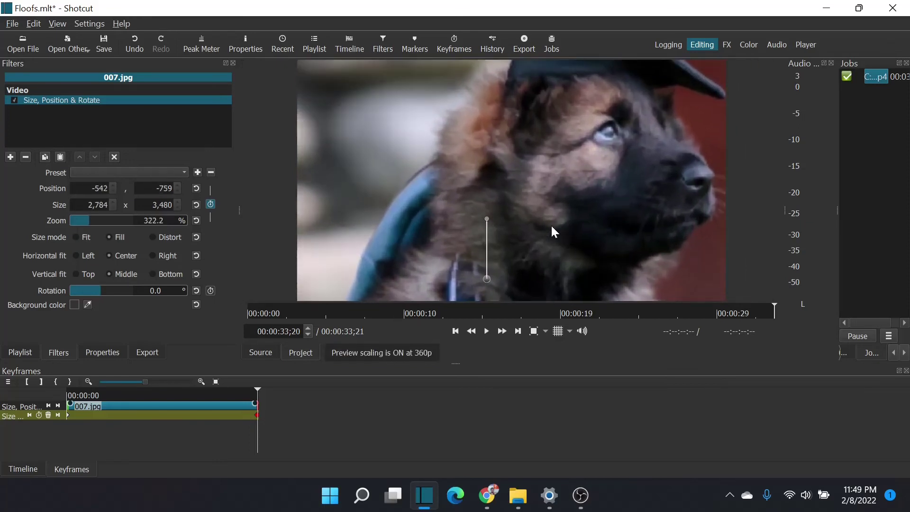
{"action": "left_click_drag", "start_coordinate": [624, 146], "coordinate": [536, 198]}
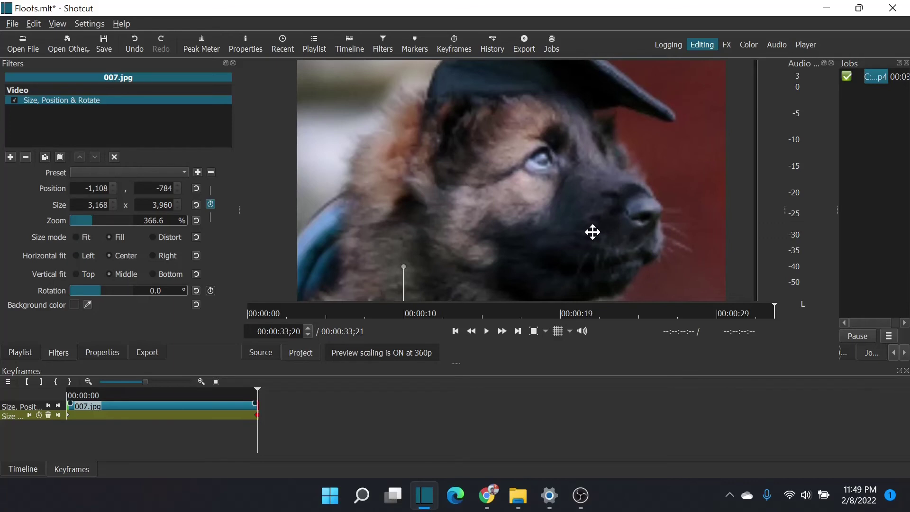
{"action": "mouse_move", "coordinate": [592, 232]}
{"action": "left_mouse_down"}
{"action": "mouse_move", "coordinate": [642, 187]}
{"action": "mouse_move", "coordinate": [601, 220]}
{"action": "left_mouse_up"}
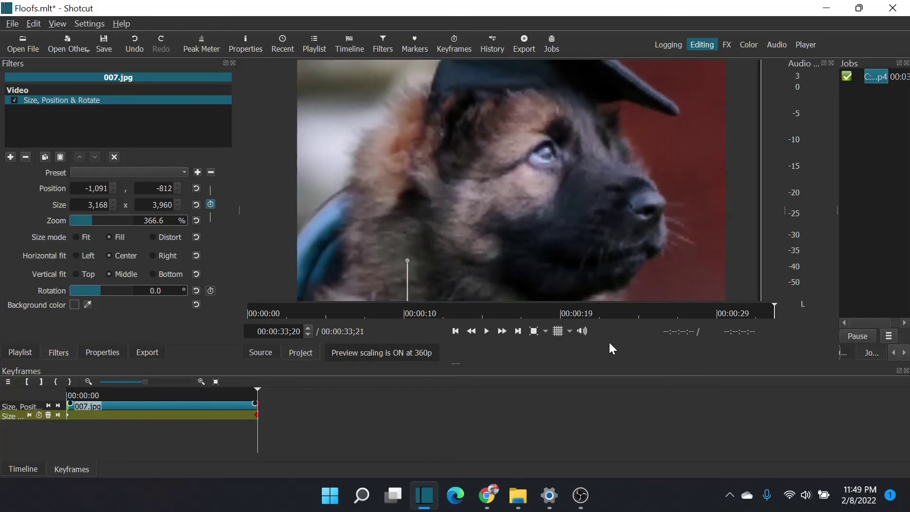
{"action": "left_click", "coordinate": [30, 467]}
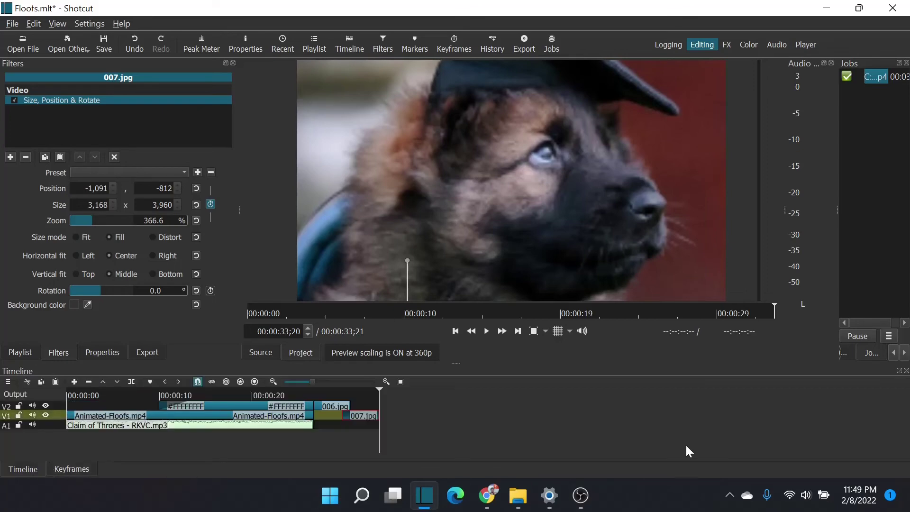
{"action": "left_click", "coordinate": [314, 391]}
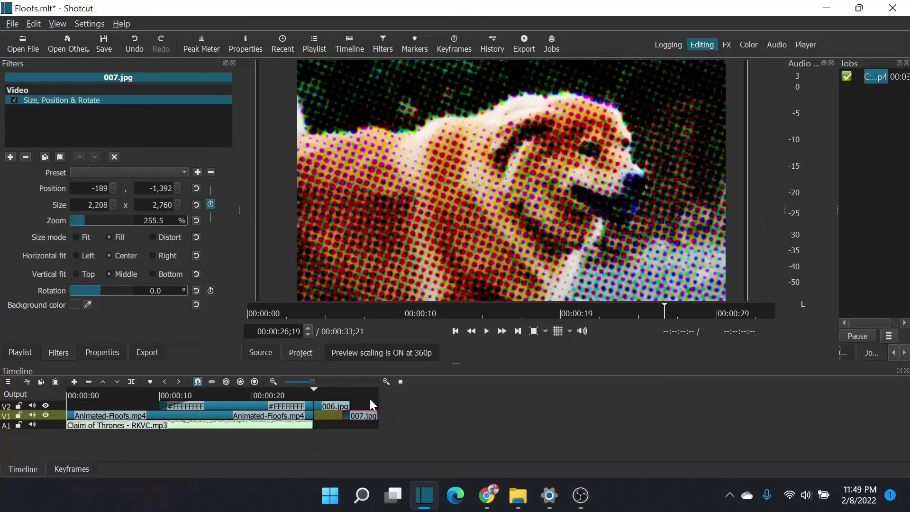
- Switch off 006.jpg's Size, Position & Rotate and Mask: From File filters
{"action": "left_click", "coordinate": [334, 406]}
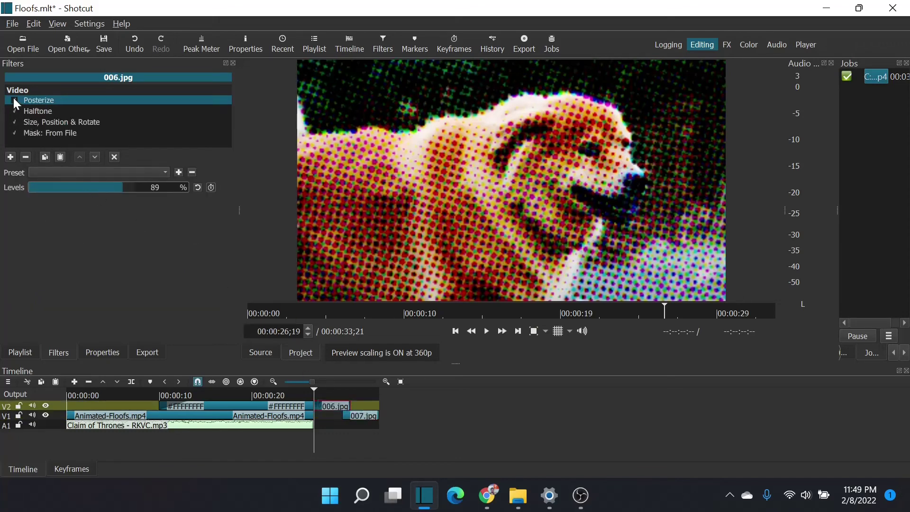
{"action": "left_click", "coordinate": [18, 121]}
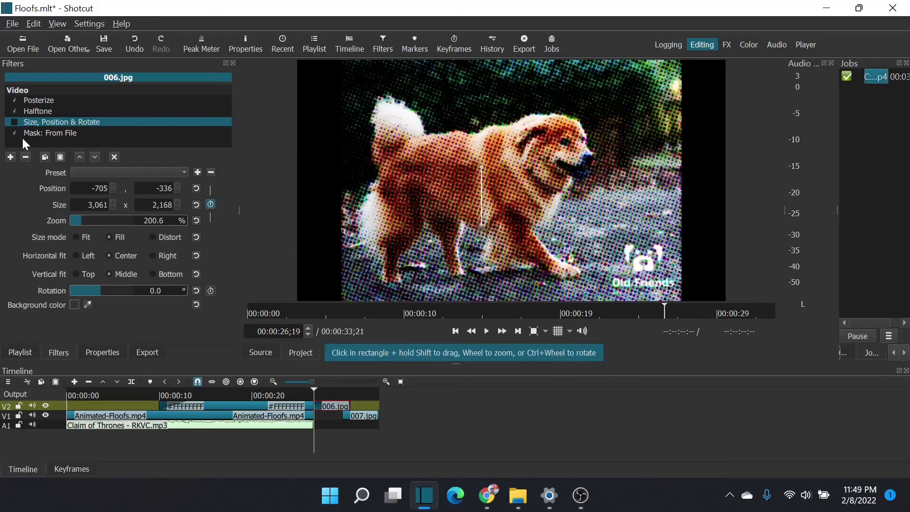
{"action": "left_click", "coordinate": [14, 133]}
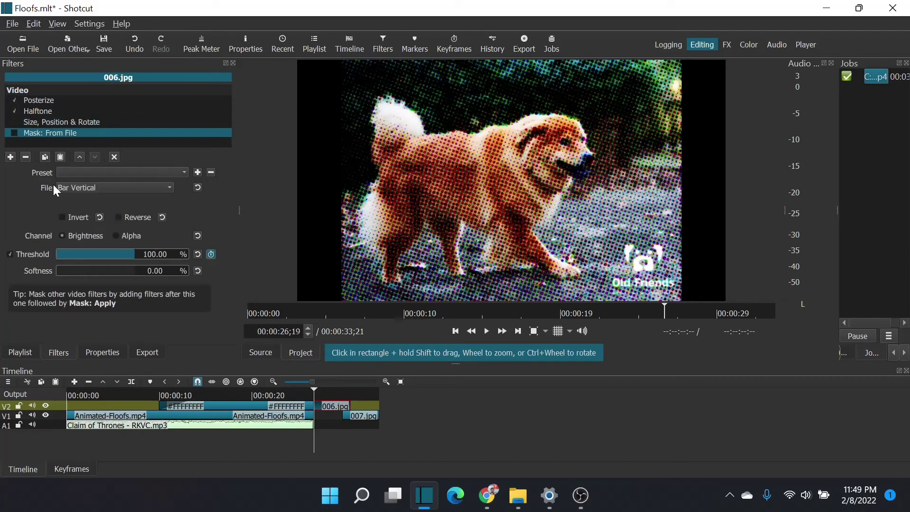
- Copy 006.jpg's Posterize and Halftone filters and paste them onto 007.jpg
{"action": "left_click", "coordinate": [29, 100]}
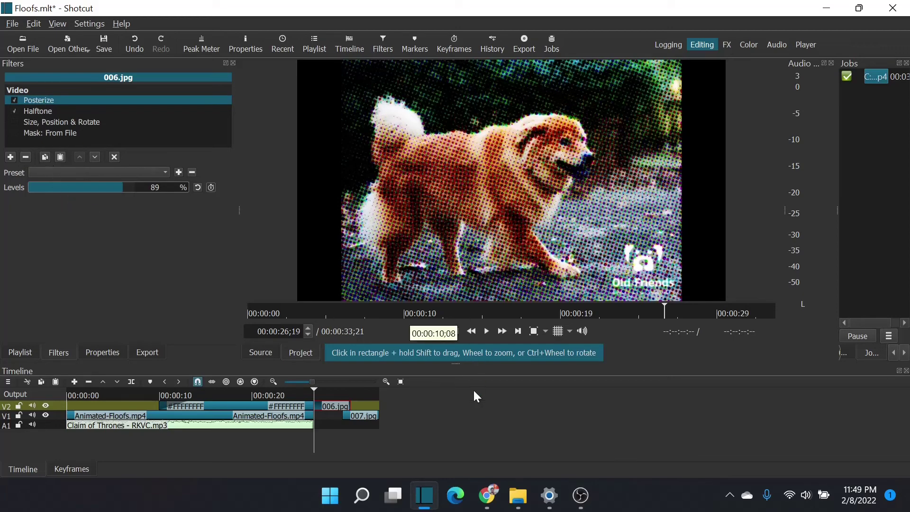
{"action": "left_click", "coordinate": [363, 414]}
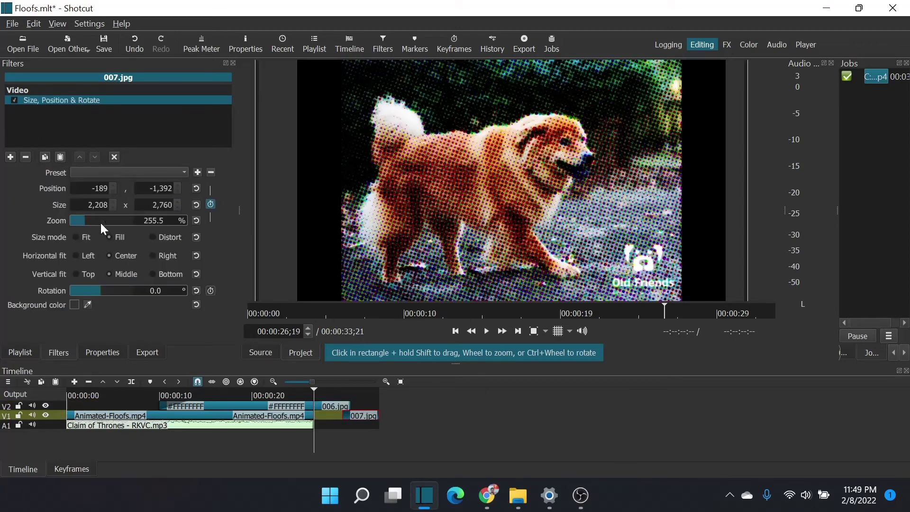
{"action": "left_click", "coordinate": [60, 157]}
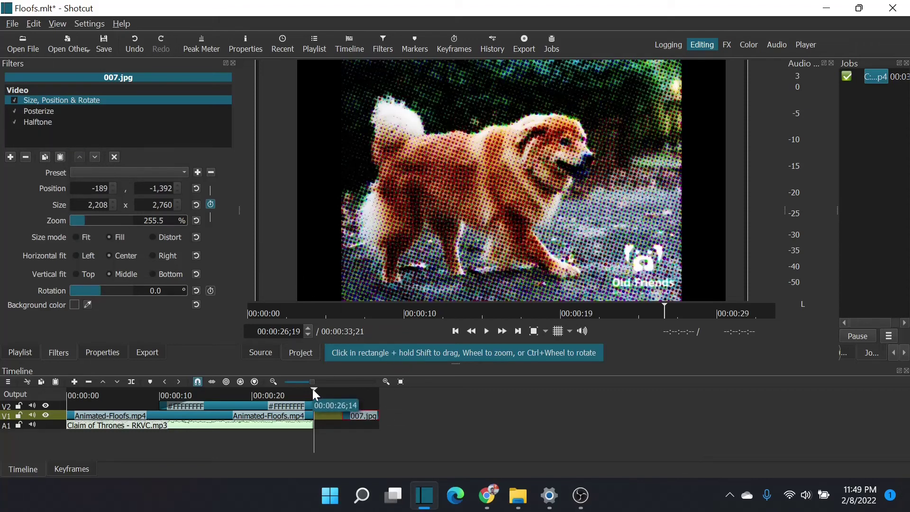
{"action": "mouse_move", "coordinate": [311, 388]}
{"action": "left_mouse_down"}
{"action": "mouse_move", "coordinate": [374, 388]}
{"action": "mouse_move", "coordinate": [314, 391]}
{"action": "left_mouse_up"}
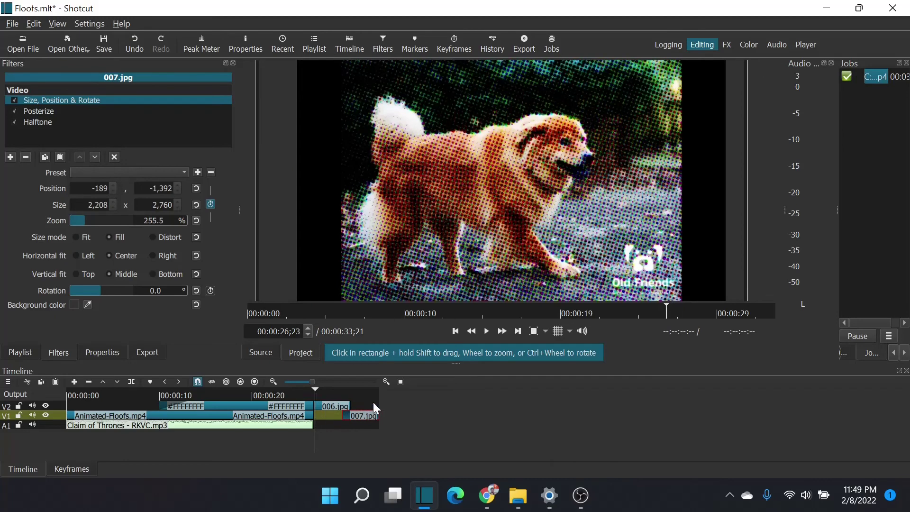
- Play back the 007.jpg zoom, scrub back to 30;01, and select 006.jpg on V2
{"action": "left_click", "coordinate": [485, 334]}
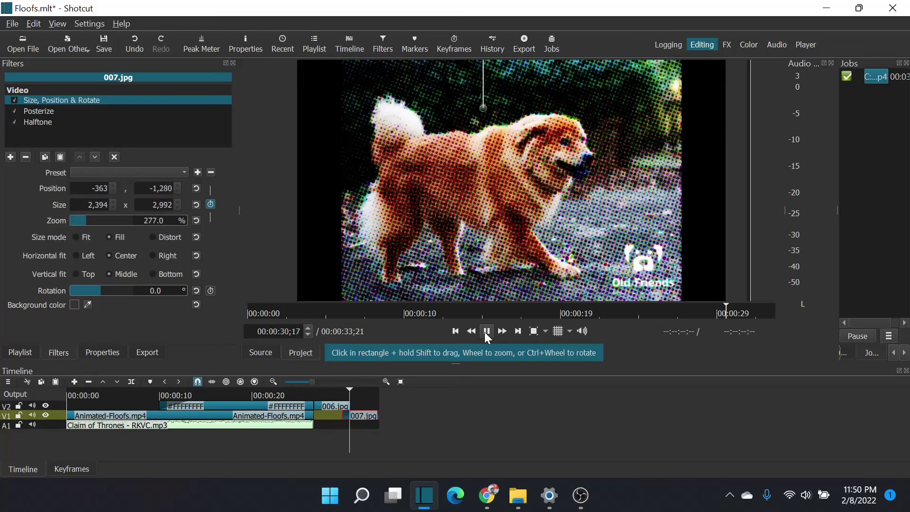
{"action": "left_click", "coordinate": [487, 331]}
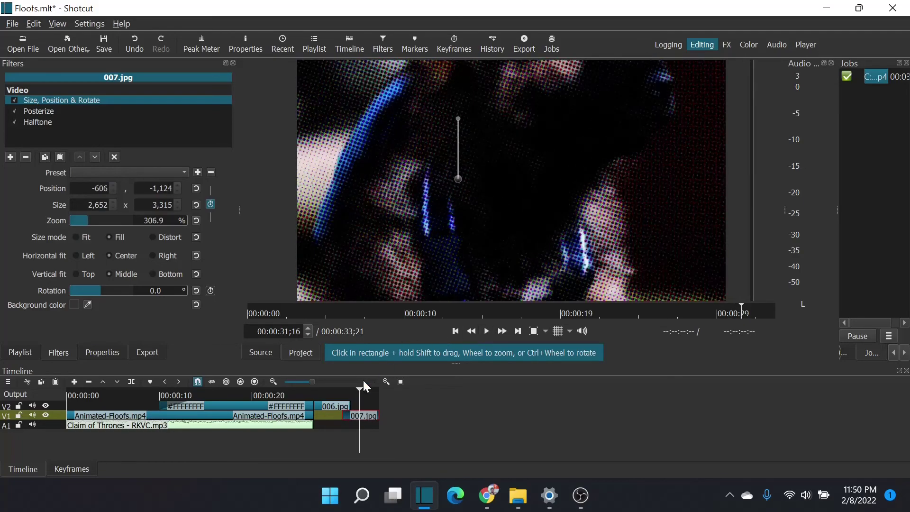
{"action": "mouse_move", "coordinate": [361, 390]}
{"action": "left_mouse_down"}
{"action": "mouse_move", "coordinate": [337, 389]}
{"action": "mouse_move", "coordinate": [345, 389]}
{"action": "left_mouse_up"}
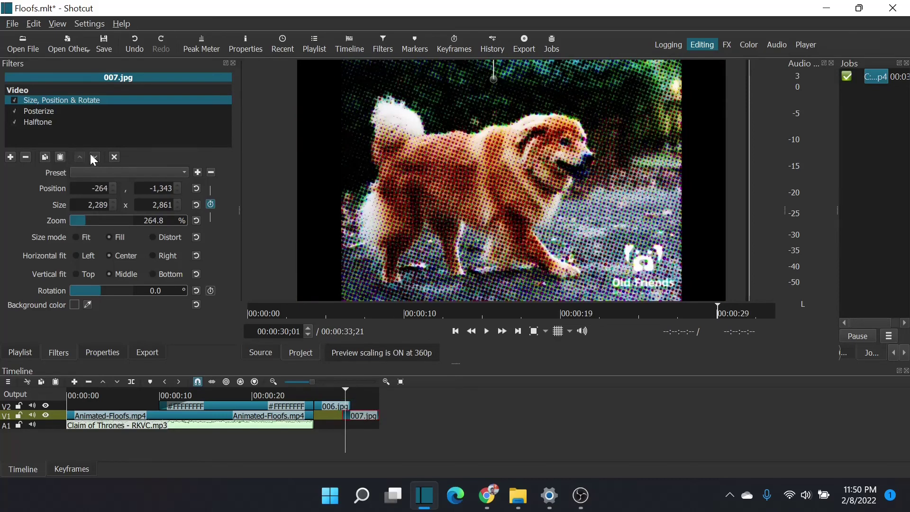
{"action": "left_click", "coordinate": [332, 405]}
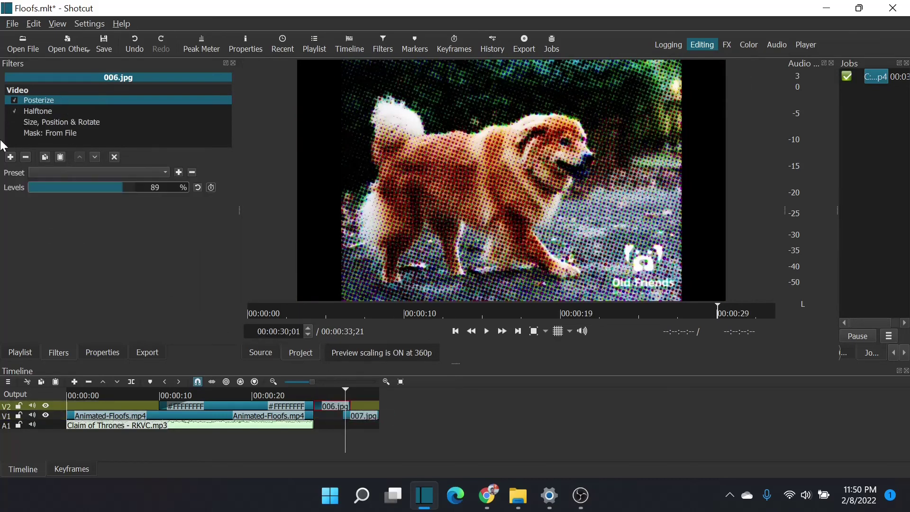
- Review the 006.jpg Mask: From File wipe keyframes by scrubbing through the animation
{"action": "left_click", "coordinate": [70, 133]}
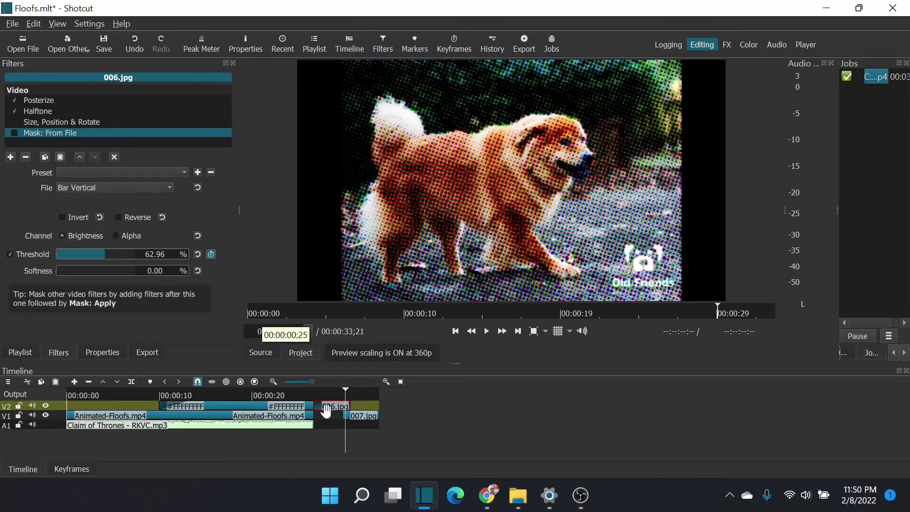
{"action": "mouse_move", "coordinate": [346, 388]}
{"action": "left_mouse_down"}
{"action": "mouse_move", "coordinate": [354, 388]}
{"action": "mouse_move", "coordinate": [341, 390]}
{"action": "left_mouse_up"}
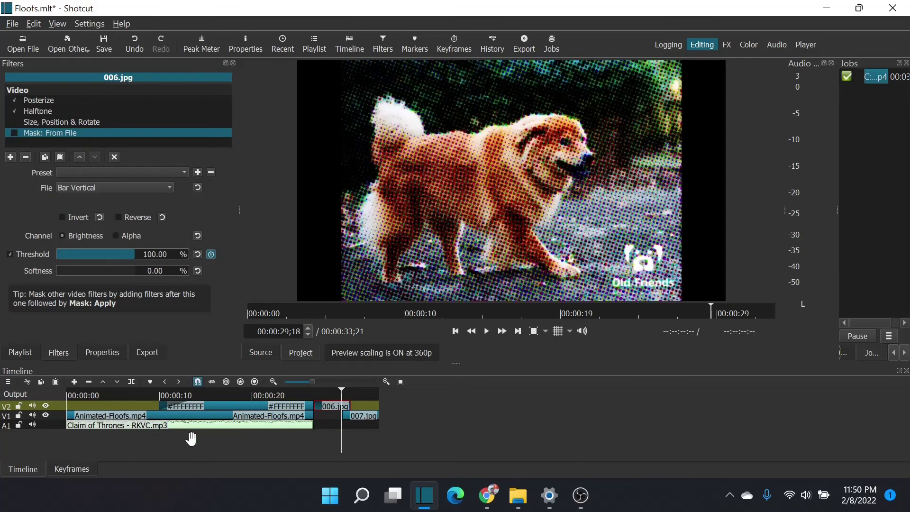
{"action": "left_click", "coordinate": [71, 470]}
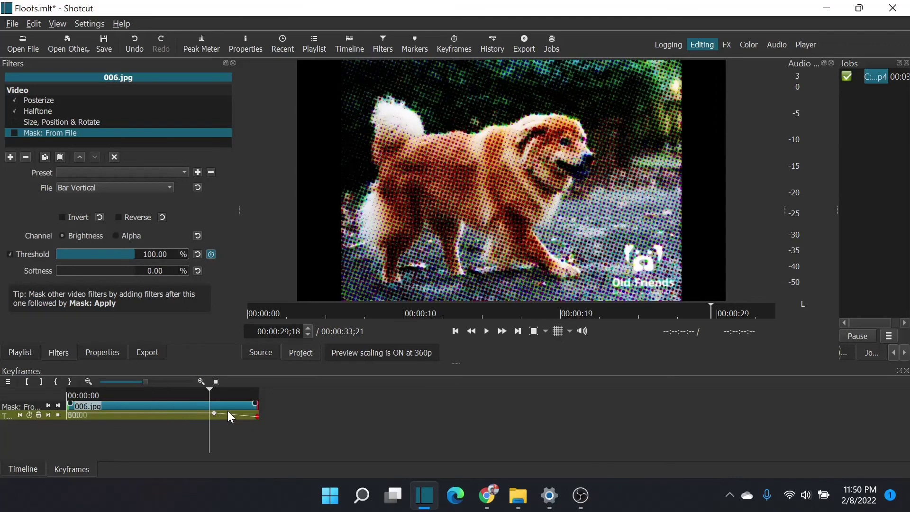
{"action": "left_click_drag", "start_coordinate": [209, 391], "coordinate": [226, 390]}
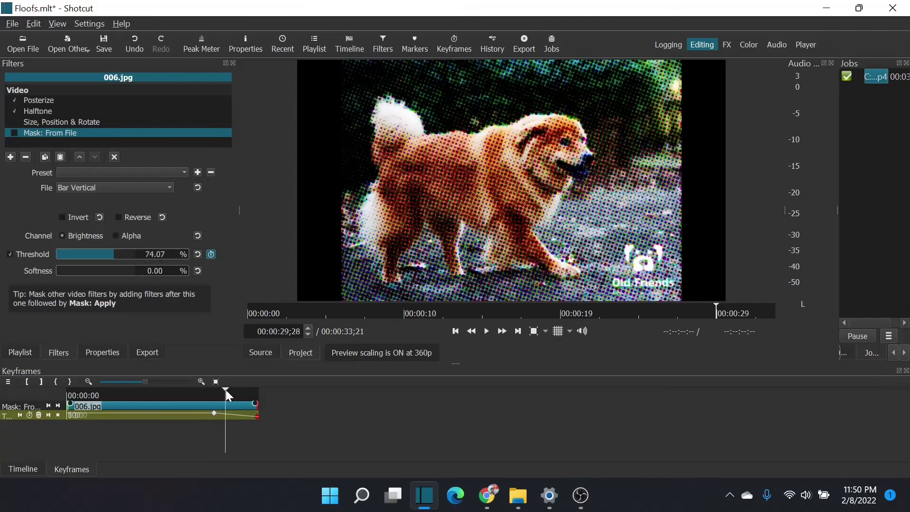
- Re-enable 006.jpg's Size, Position & Rotate zoom and check it earlier in the clip
{"action": "left_click", "coordinate": [14, 121]}
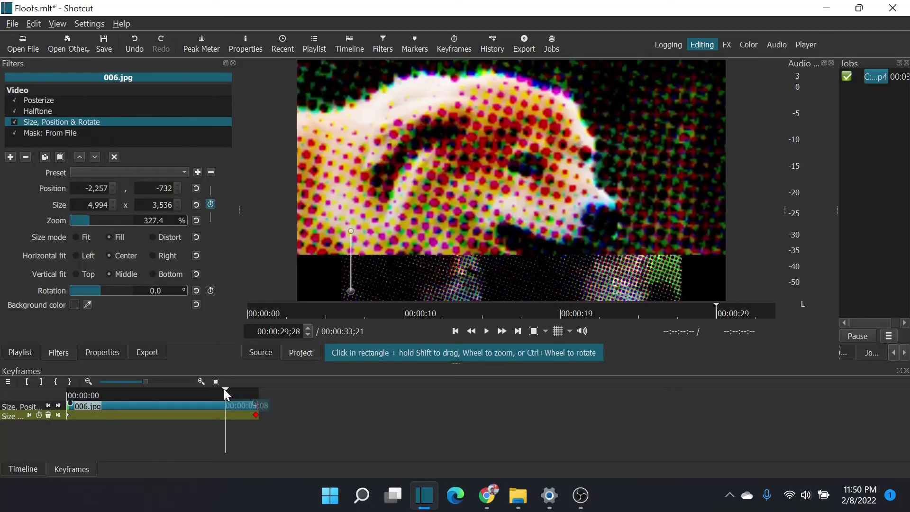
{"action": "left_click_drag", "start_coordinate": [223, 388], "coordinate": [159, 394]}
{"action": "left_click", "coordinate": [30, 469]}
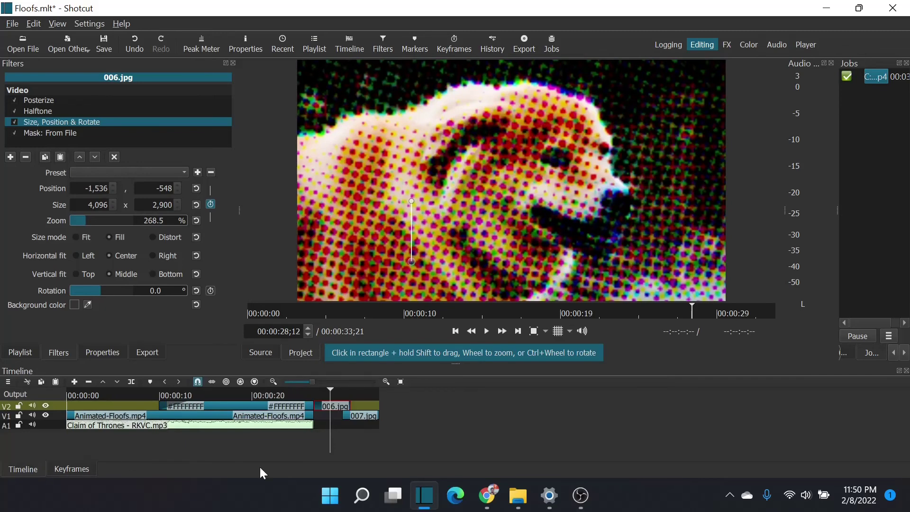
{"action": "left_click_drag", "start_coordinate": [329, 389], "coordinate": [312, 394]}
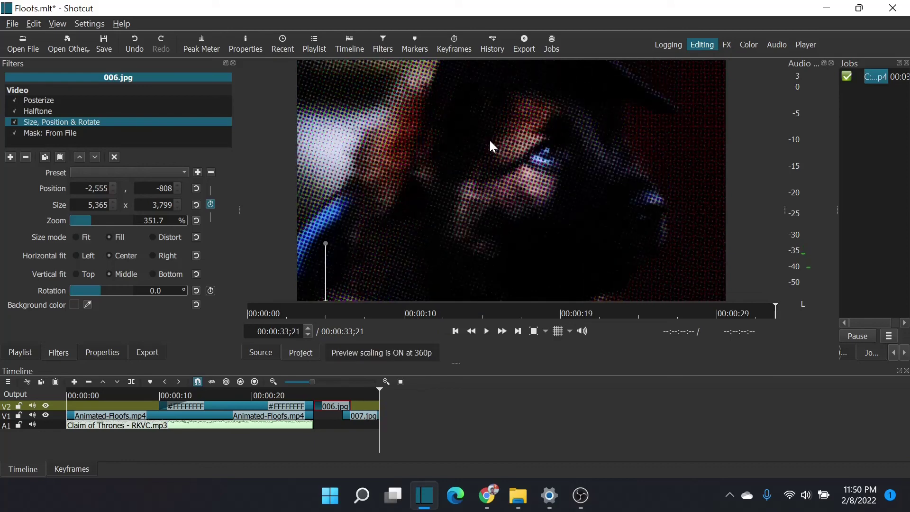
- Select the white #FFFFFFFF FLOOFS text clip on track V2 to show its filters
{"action": "mouse_move", "coordinate": [382, 501]}
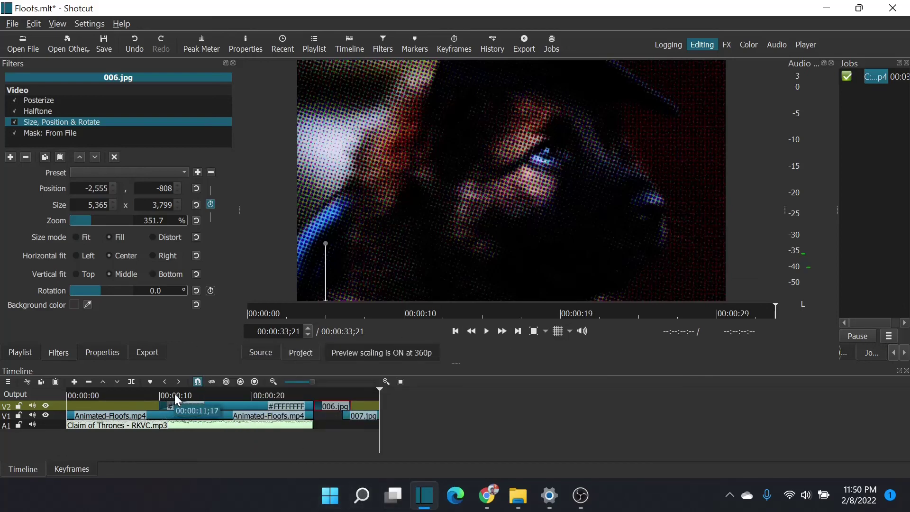
{"action": "left_click", "coordinate": [213, 406]}
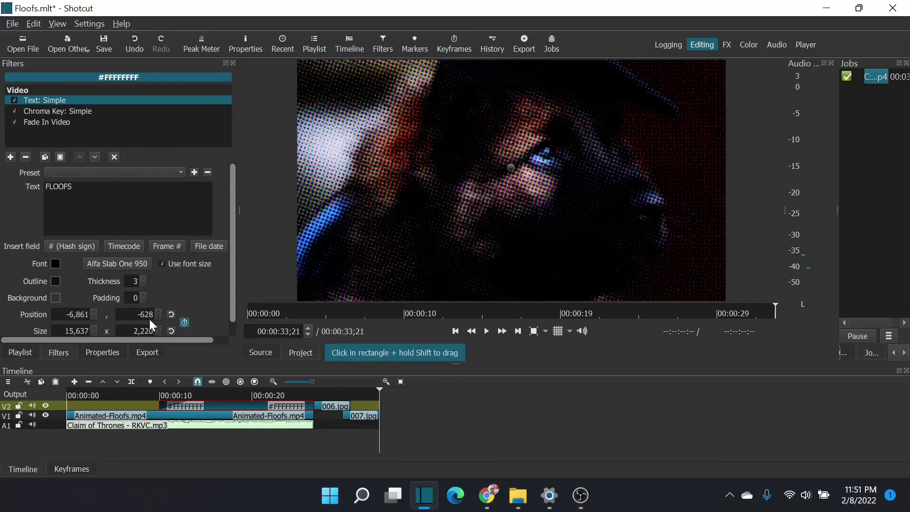
- Move the playhead to 00:00:16;20 and bring up the FLOOFS text's font chooser
{"action": "left_click", "coordinate": [221, 392]}
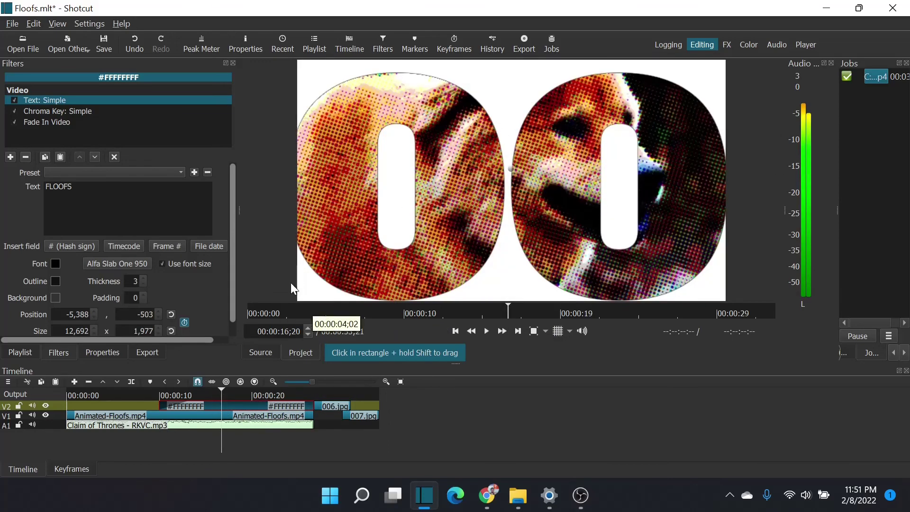
{"action": "left_click", "coordinate": [129, 264]}
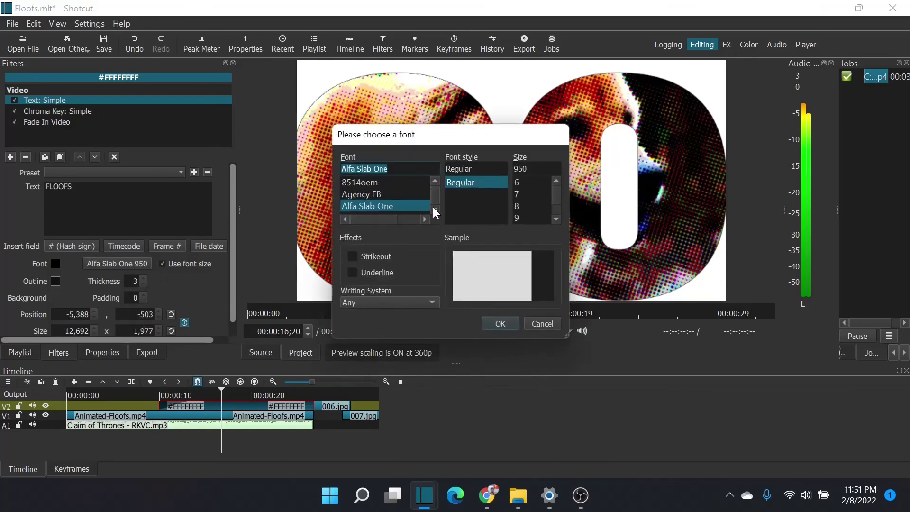
- Try Rage Italic, then set the FLOOFS title font to ROG Fonts and confirm
{"action": "scroll", "coordinate": [433, 201], "scroll_direction": "down", "scroll_amount": 1}
{"action": "scroll", "coordinate": [438, 198], "scroll_direction": "up", "scroll_amount": 1}
{"action": "scroll", "coordinate": [381, 202], "scroll_direction": "down", "scroll_amount": 3}
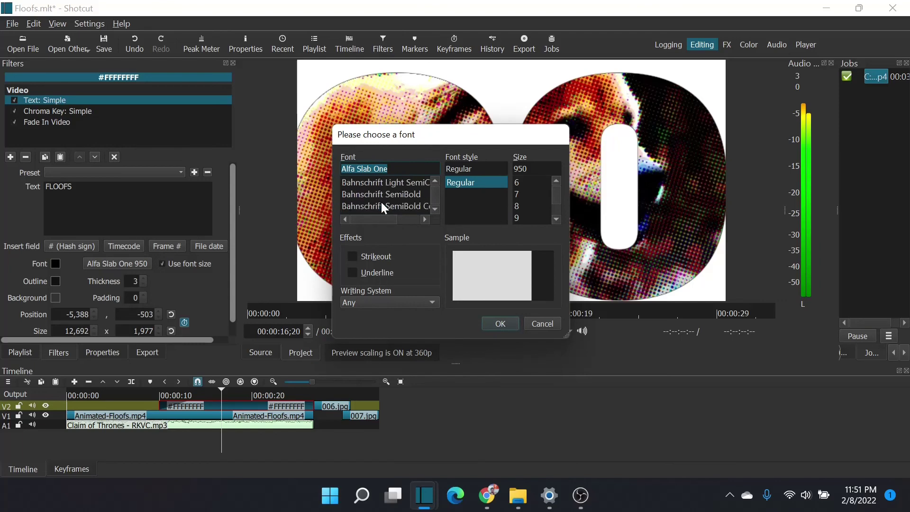
{"action": "scroll", "coordinate": [381, 202], "scroll_direction": "down", "scroll_amount": 20}
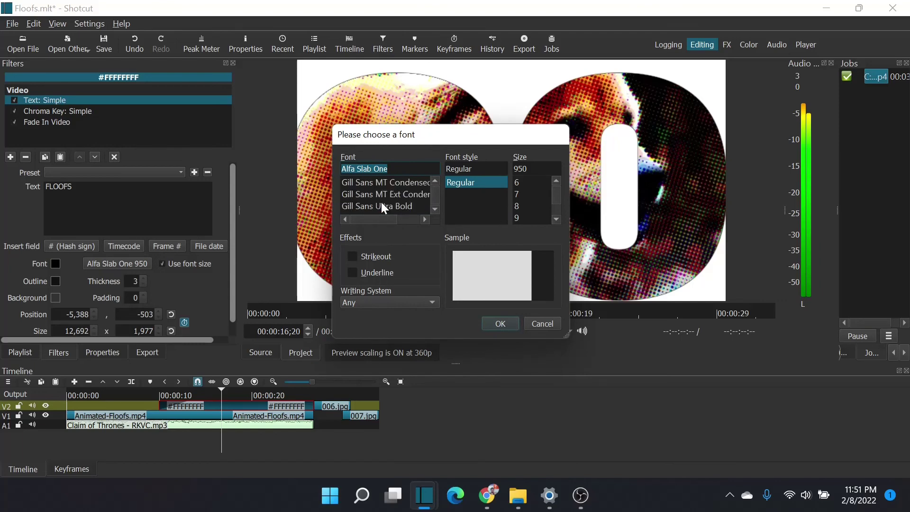
{"action": "scroll", "coordinate": [381, 201], "scroll_direction": "down", "scroll_amount": 15}
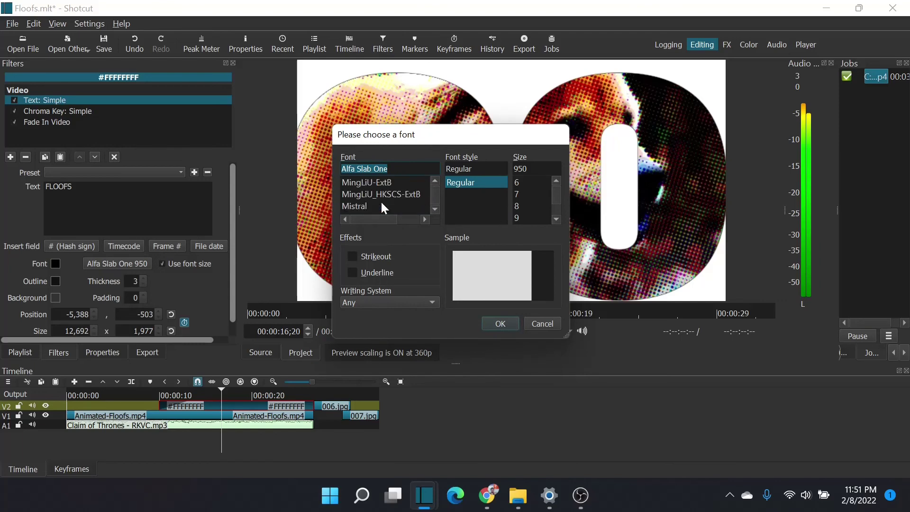
{"action": "scroll", "coordinate": [380, 200], "scroll_direction": "down", "scroll_amount": 10}
{"action": "left_click", "coordinate": [381, 202]}
{"action": "scroll", "coordinate": [381, 202], "scroll_direction": "down", "scroll_amount": 1}
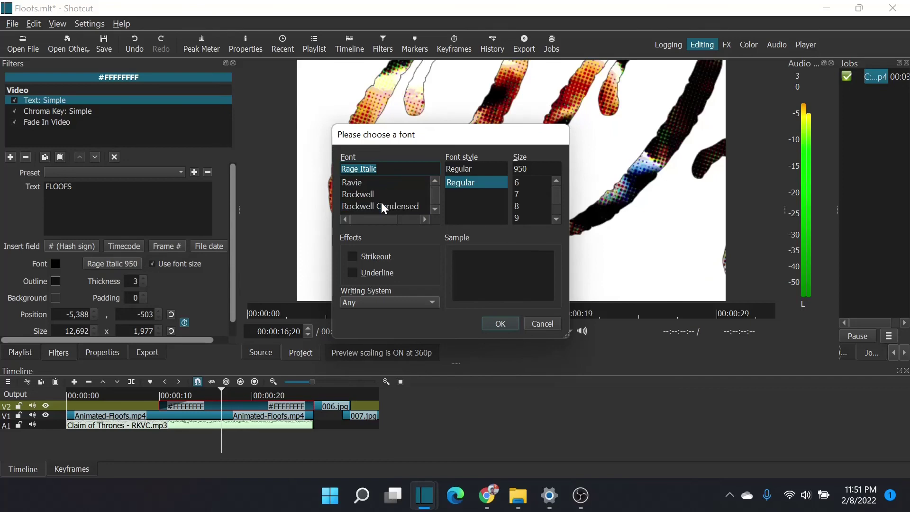
{"action": "scroll", "coordinate": [381, 202], "scroll_direction": "down", "scroll_amount": 1}
{"action": "left_click", "coordinate": [379, 194]}
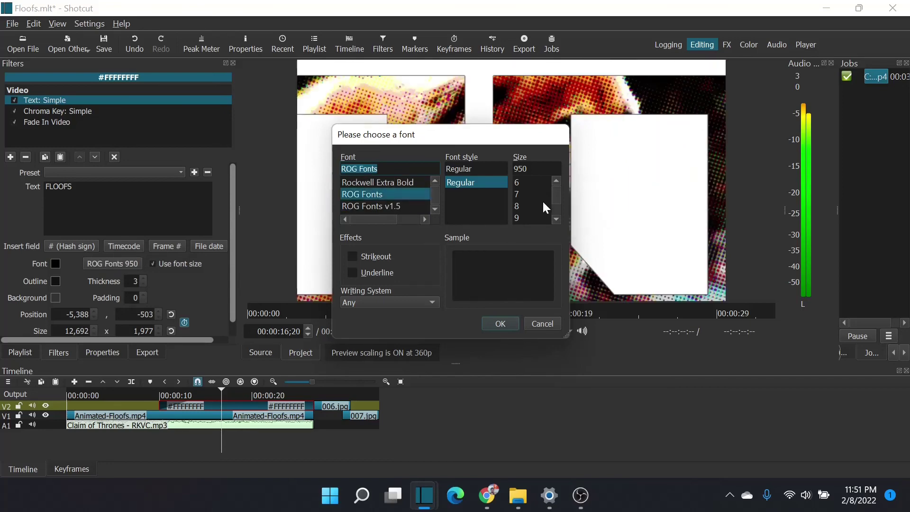
{"action": "left_click", "coordinate": [500, 323]}
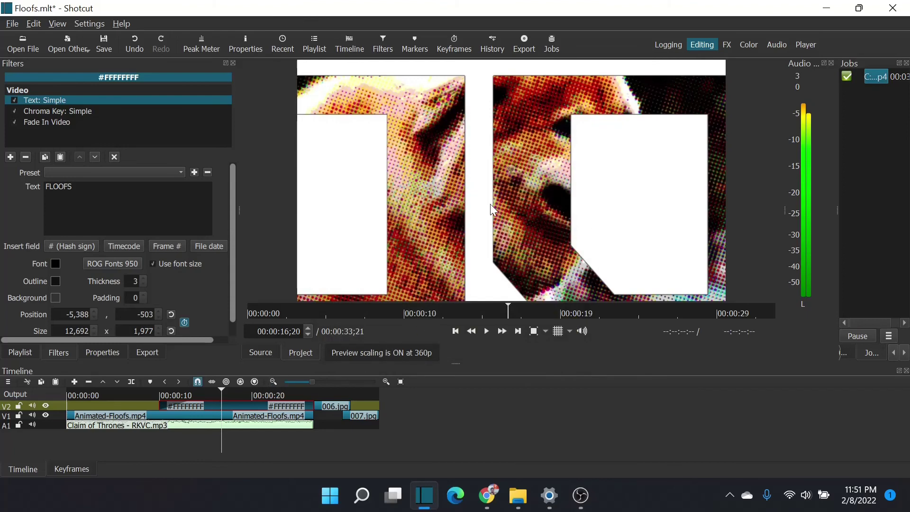
- Play the video from about 12 seconds to review the ROG Fonts title
{"action": "left_click_drag", "start_coordinate": [220, 394], "coordinate": [180, 395]}
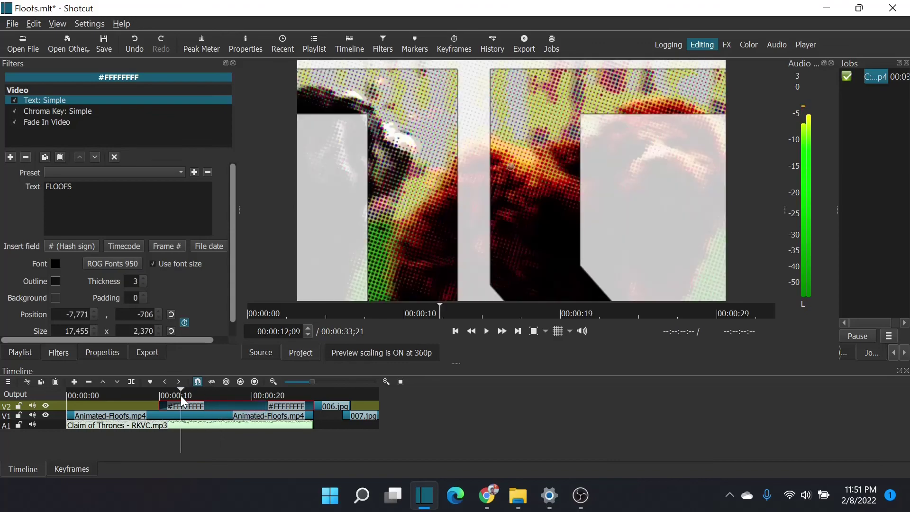
{"action": "left_click", "coordinate": [490, 331]}
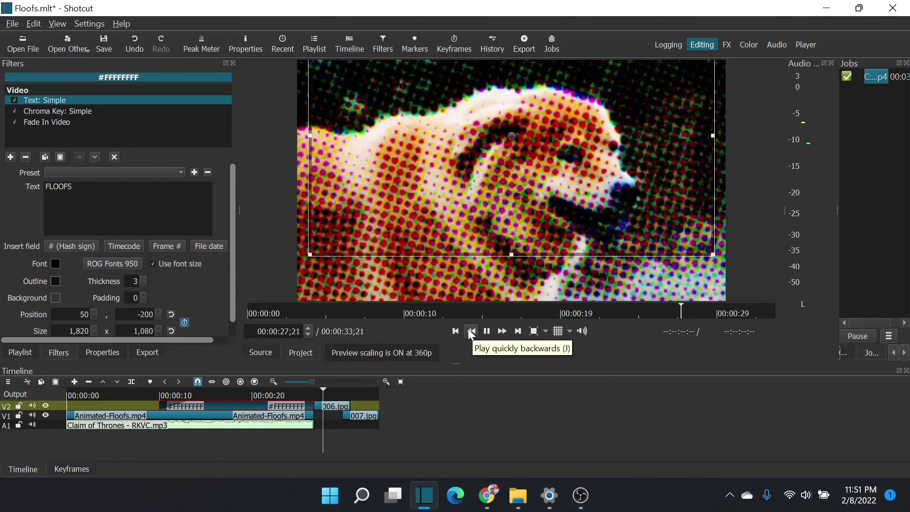
{"action": "key", "text": "space"}
- Remove the 006.jpg and 007.jpg dog photo clips, then bring Google Fonts forward
{"action": "left_click", "coordinate": [334, 406]}
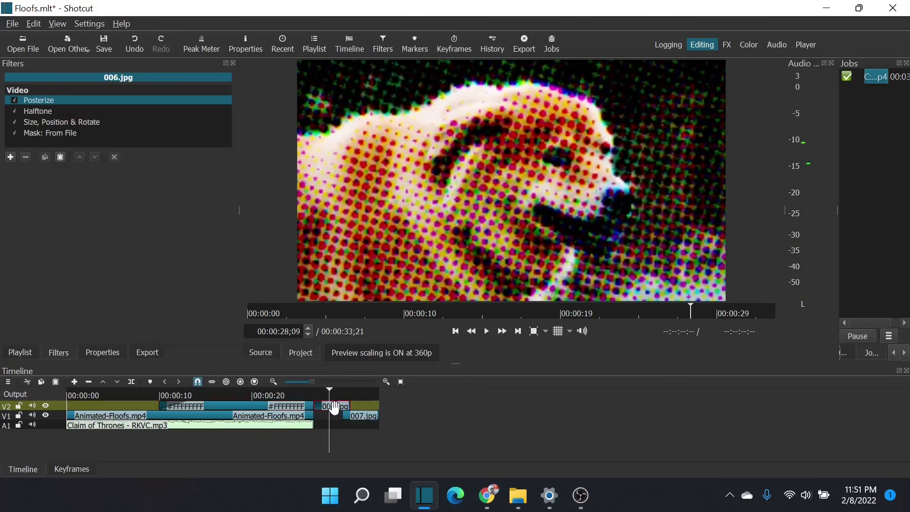
{"action": "right_click", "coordinate": [334, 406]}
{"action": "left_click", "coordinate": [374, 413]}
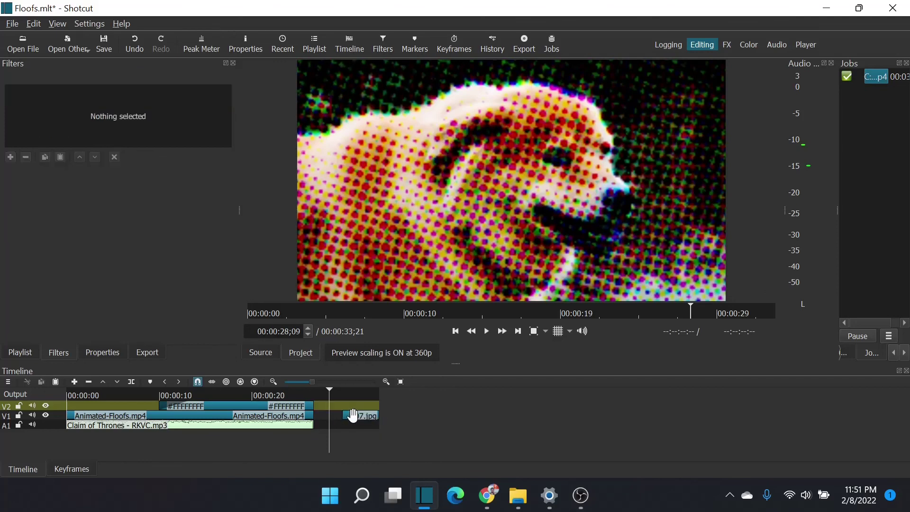
{"action": "right_click", "coordinate": [353, 415]}
{"action": "left_click", "coordinate": [370, 412]}
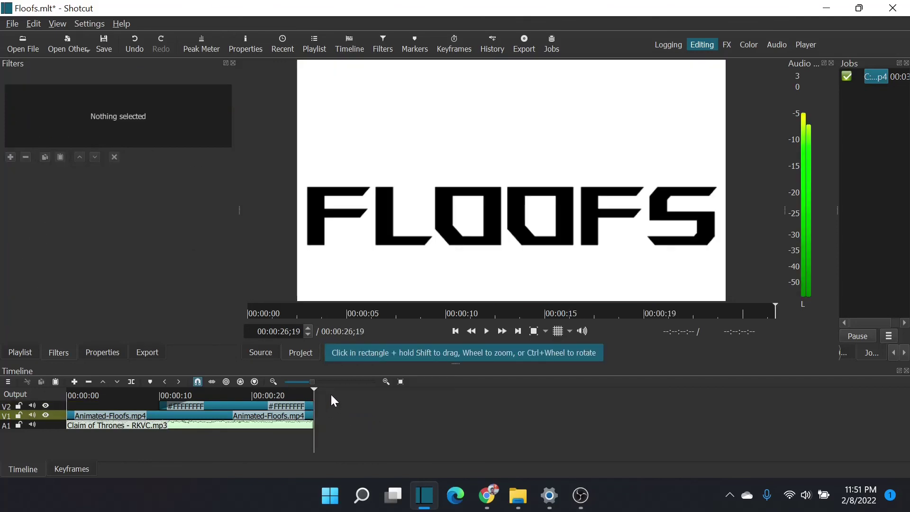
{"action": "left_click", "coordinate": [487, 499]}
{"action": "scroll", "coordinate": [412, 241], "scroll_direction": "up", "scroll_amount": 6}
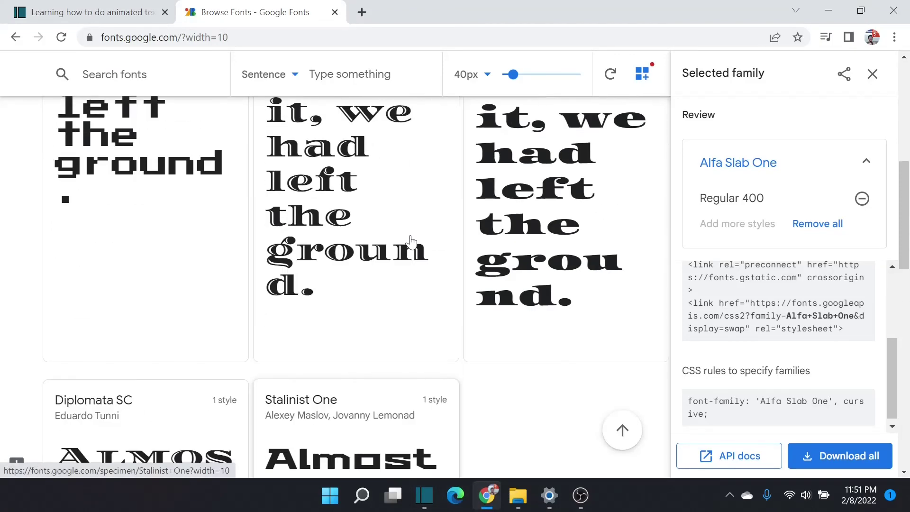
{"action": "scroll", "coordinate": [410, 242], "scroll_direction": "up", "scroll_amount": 8}
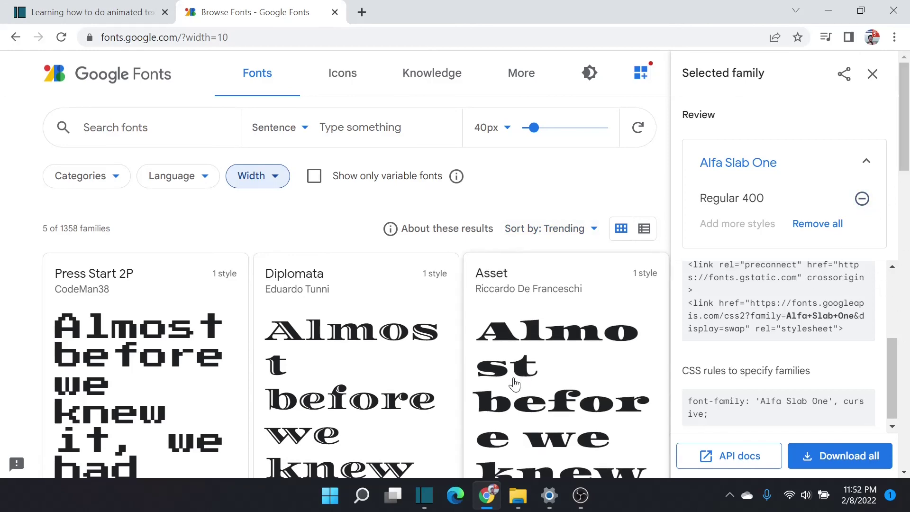
{"action": "scroll", "coordinate": [434, 379], "scroll_direction": "down", "scroll_amount": 4}
{"action": "scroll", "coordinate": [434, 379], "scroll_direction": "down", "scroll_amount": 10}
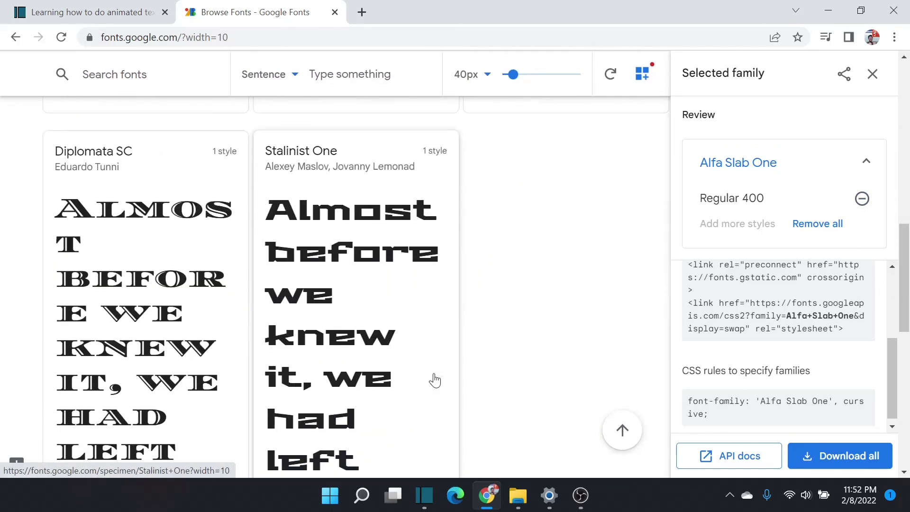
{"action": "left_click", "coordinate": [431, 496]}
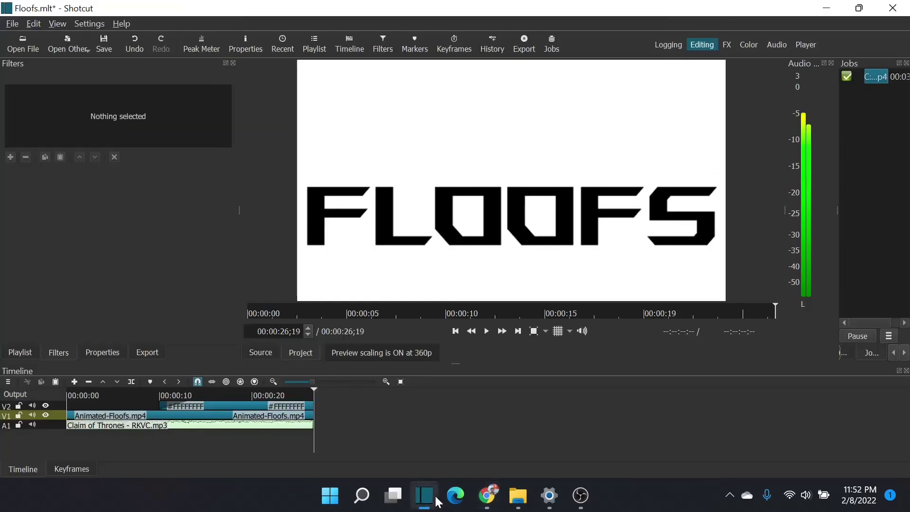